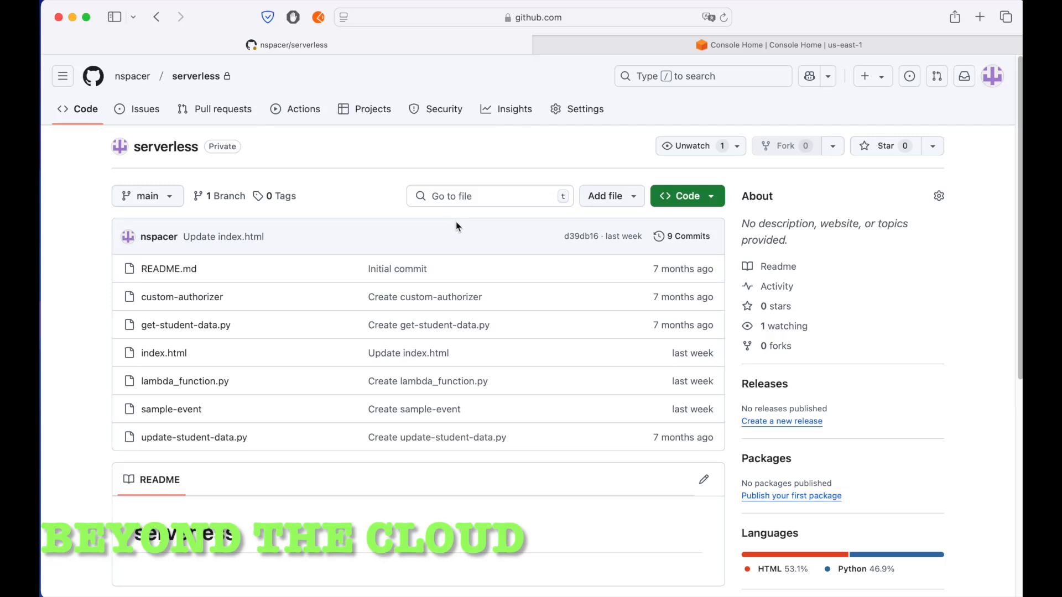
click(621, 19)
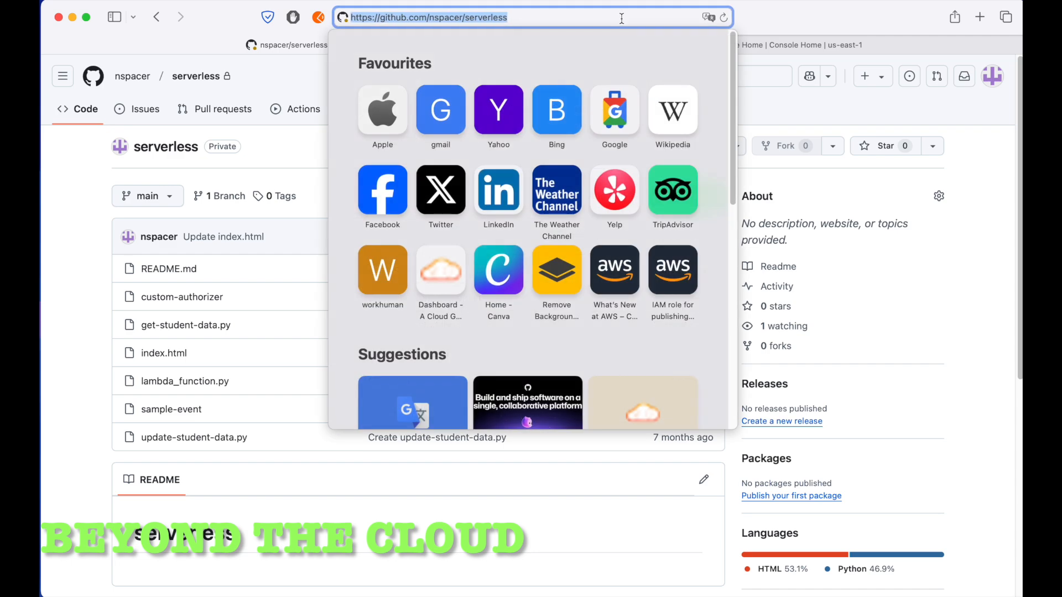
key(Escape)
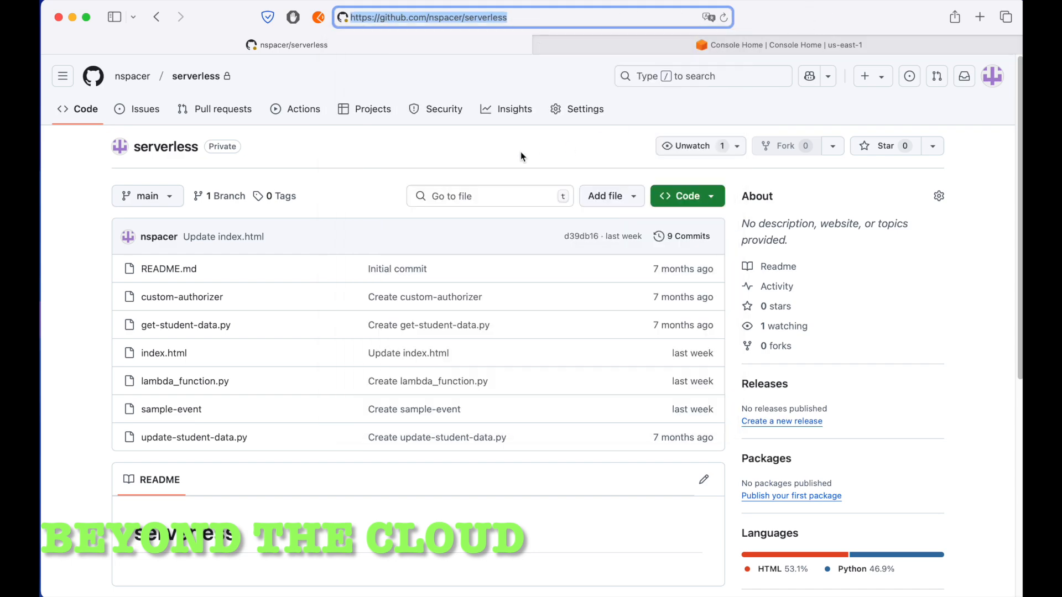
click(456, 145)
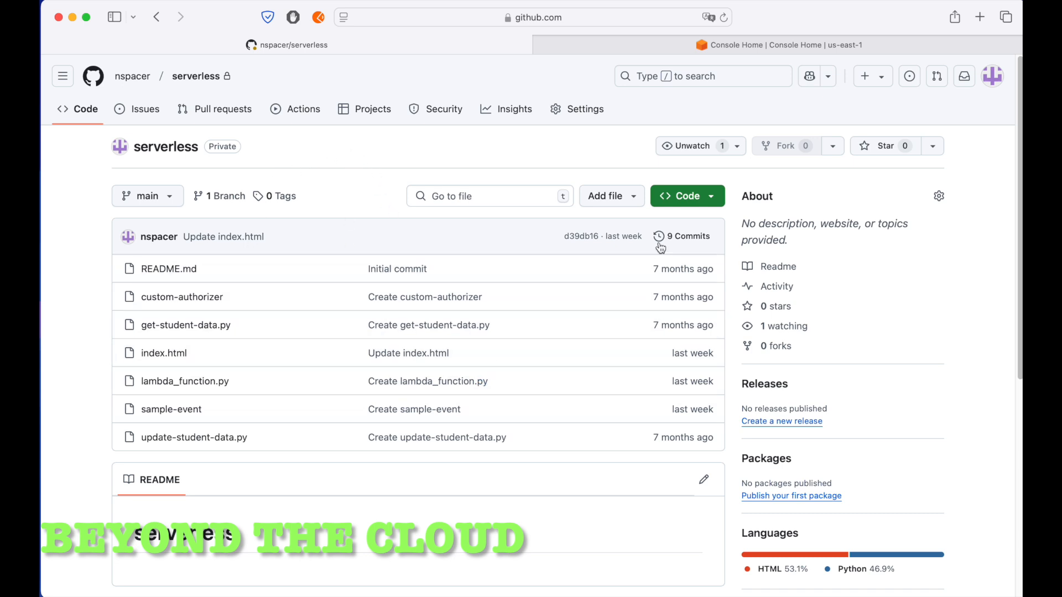
Step: Download the serverless repository as serverless-main.zip into a new folder named serverless inside the iCloud Documents folder
click(711, 199)
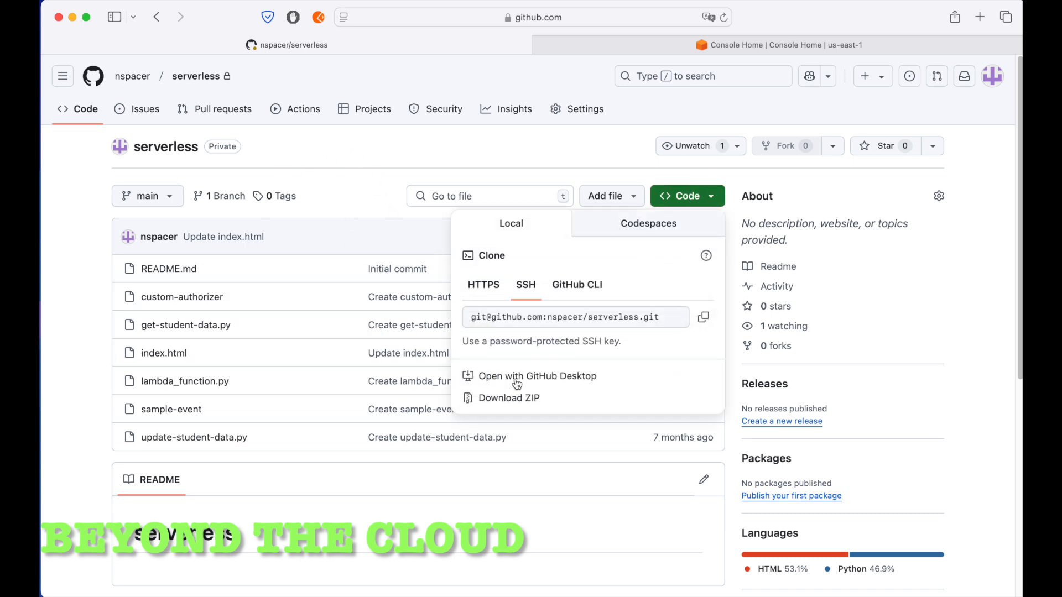
click(506, 399)
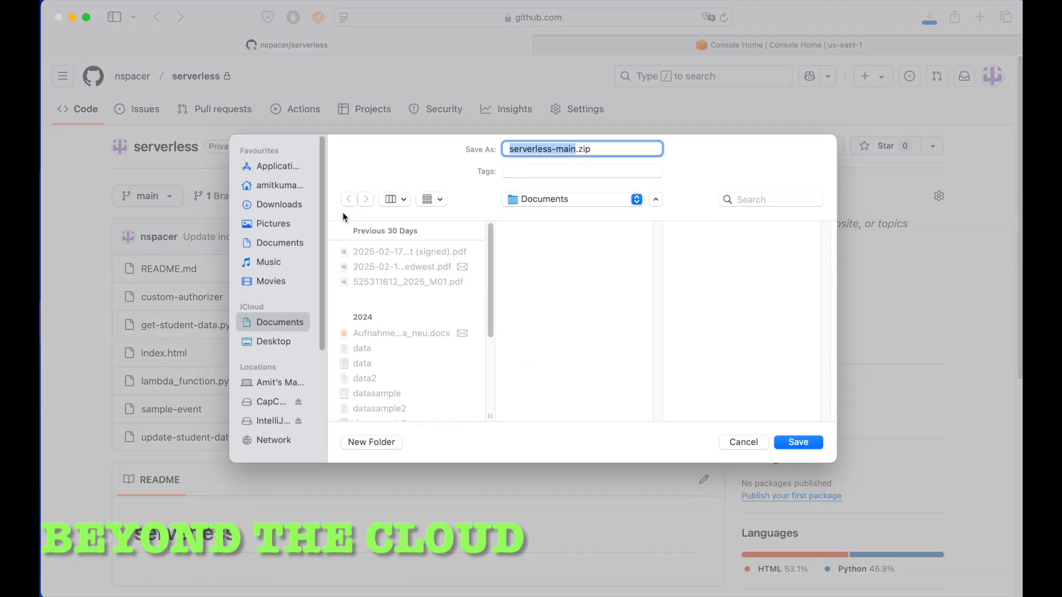
click(371, 442)
text(s)
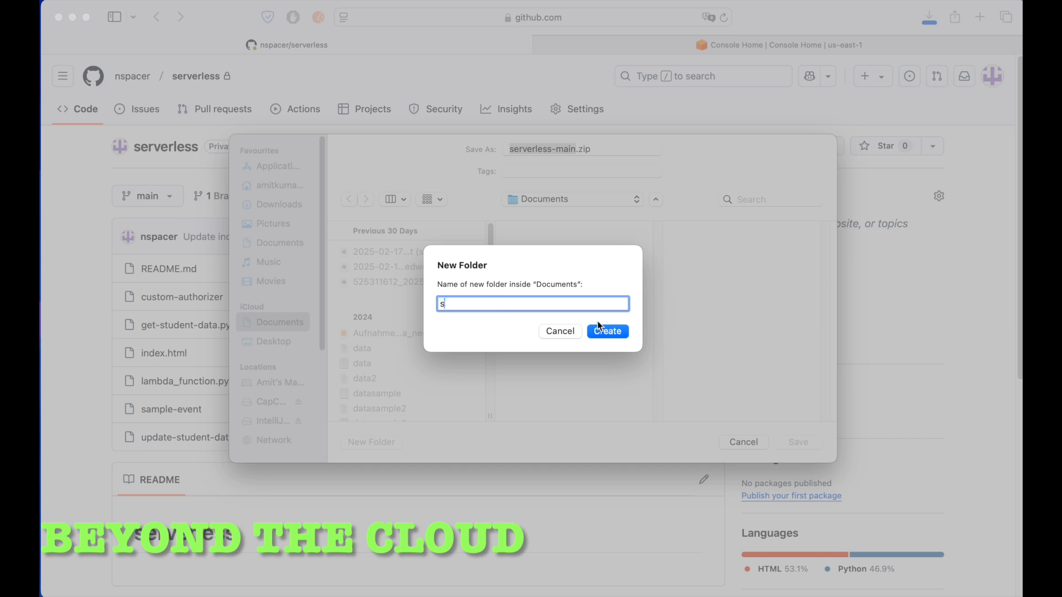
text(erverless)
click(598, 322)
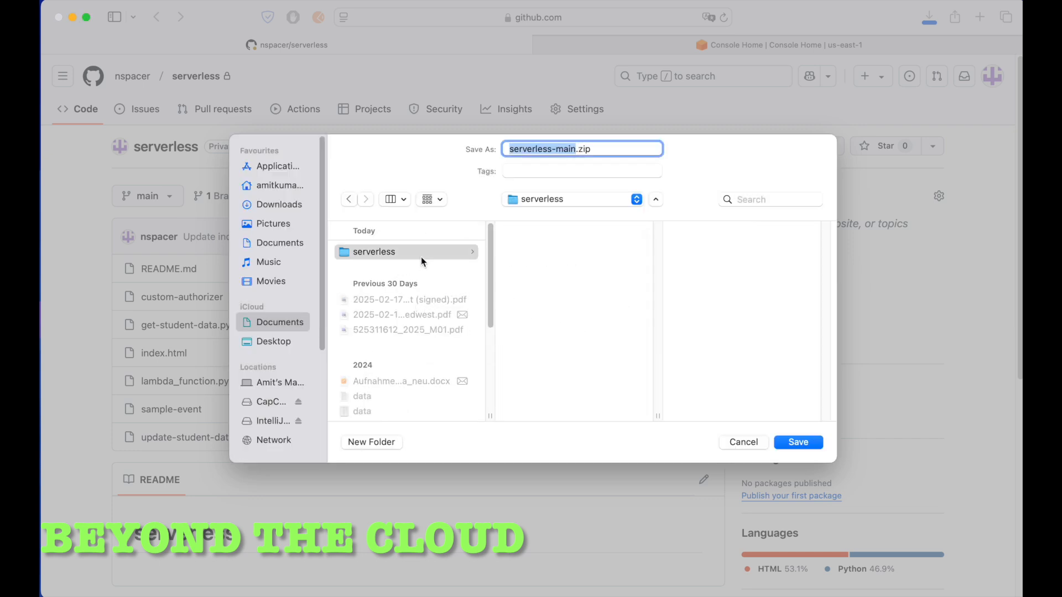
click(805, 442)
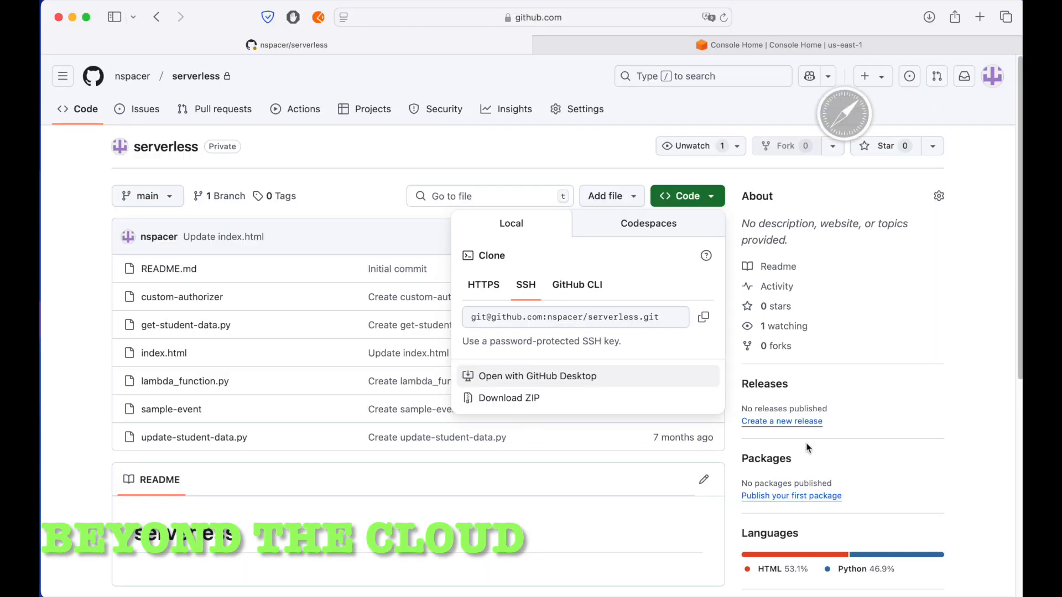
click(527, 146)
Step: Locate serverless-main.zip in the serverless folder of iCloud Documents using Finder and extract the archive
click(929, 17)
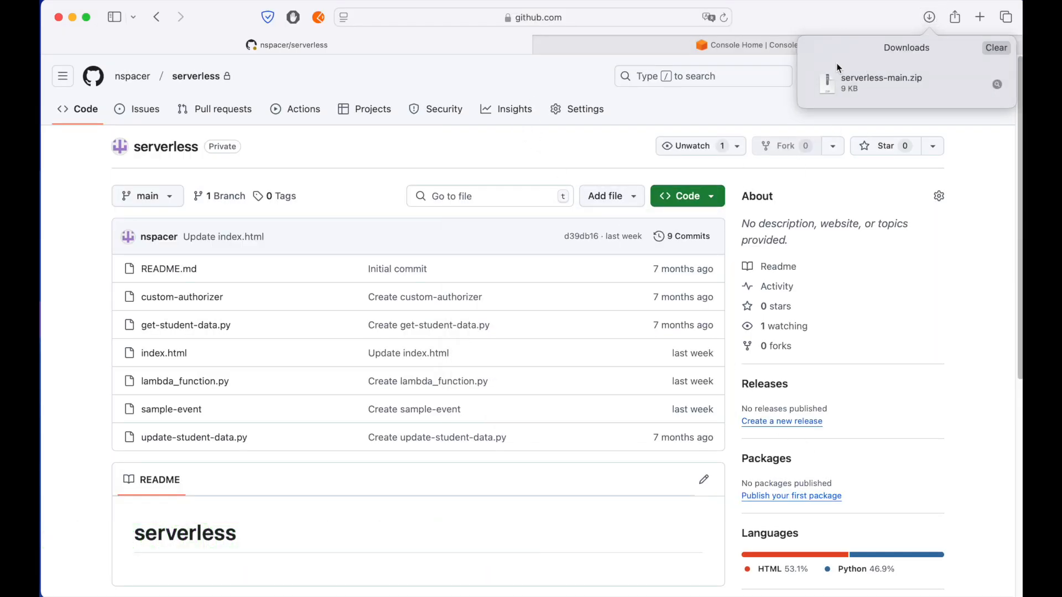
click(870, 84)
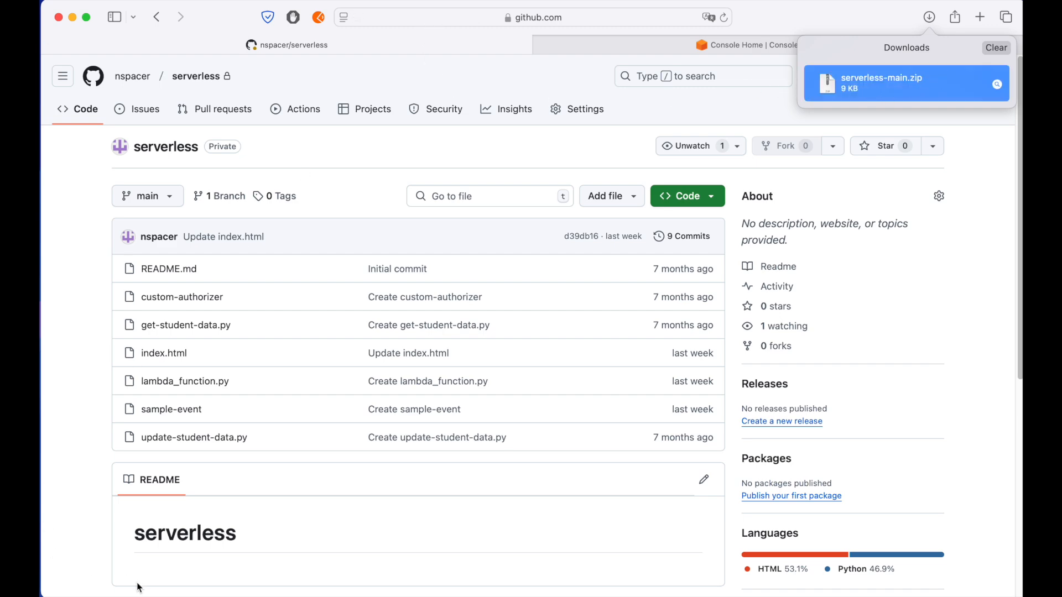
click(102, 578)
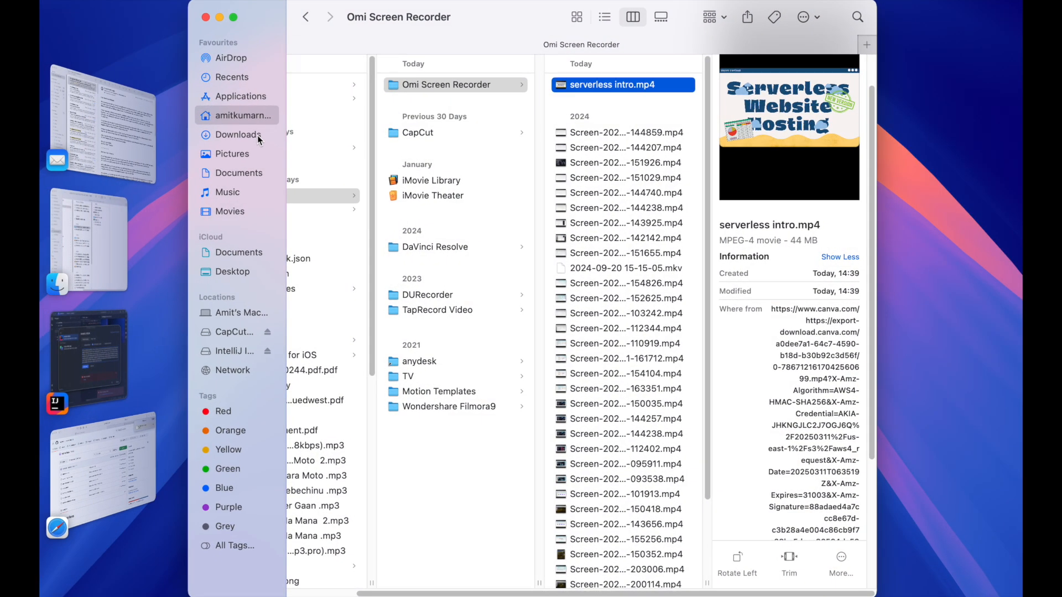
click(246, 135)
click(221, 252)
click(369, 86)
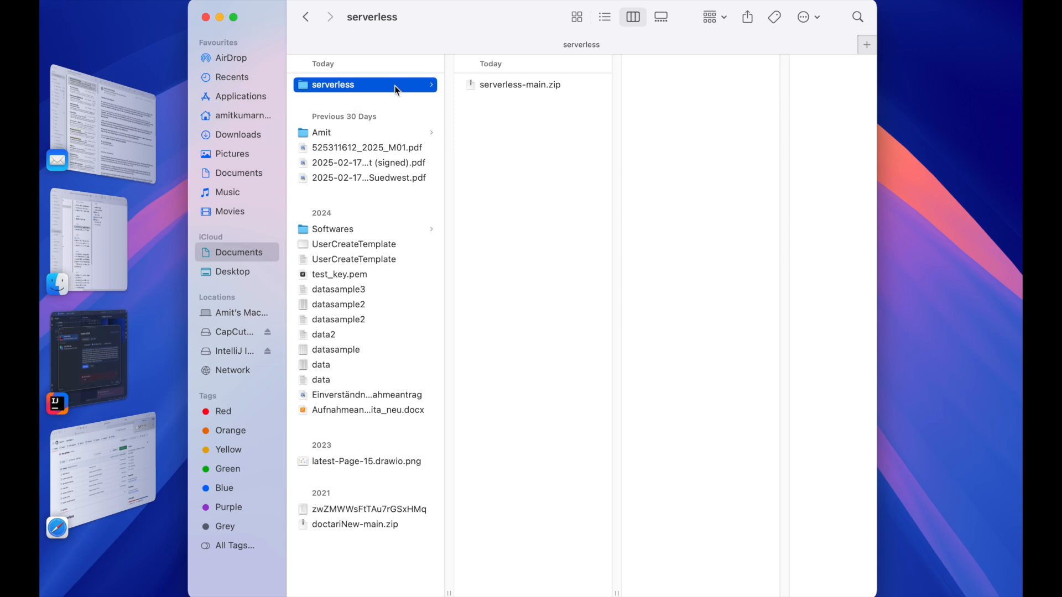
double_click(513, 85)
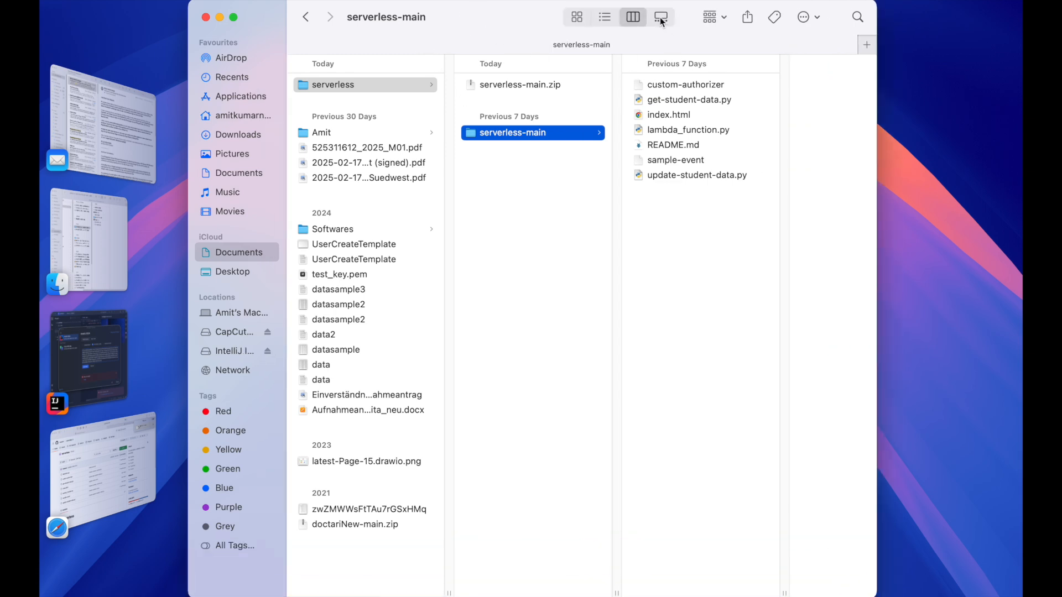
Step: Enlarge the Finder window in column view so the extracted serverless-main folder and its file preview fit
click(660, 19)
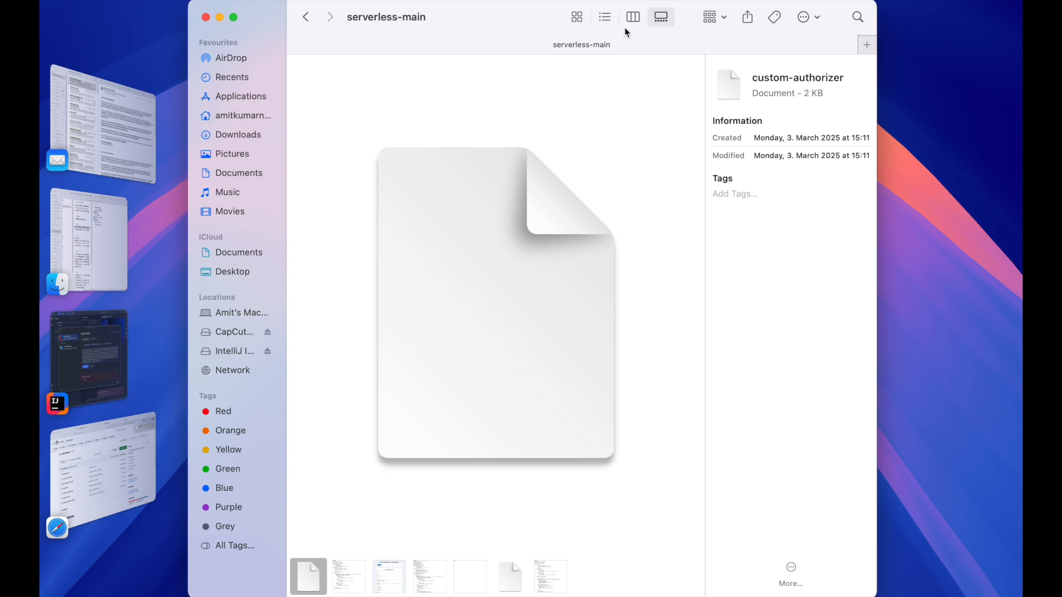
click(633, 18)
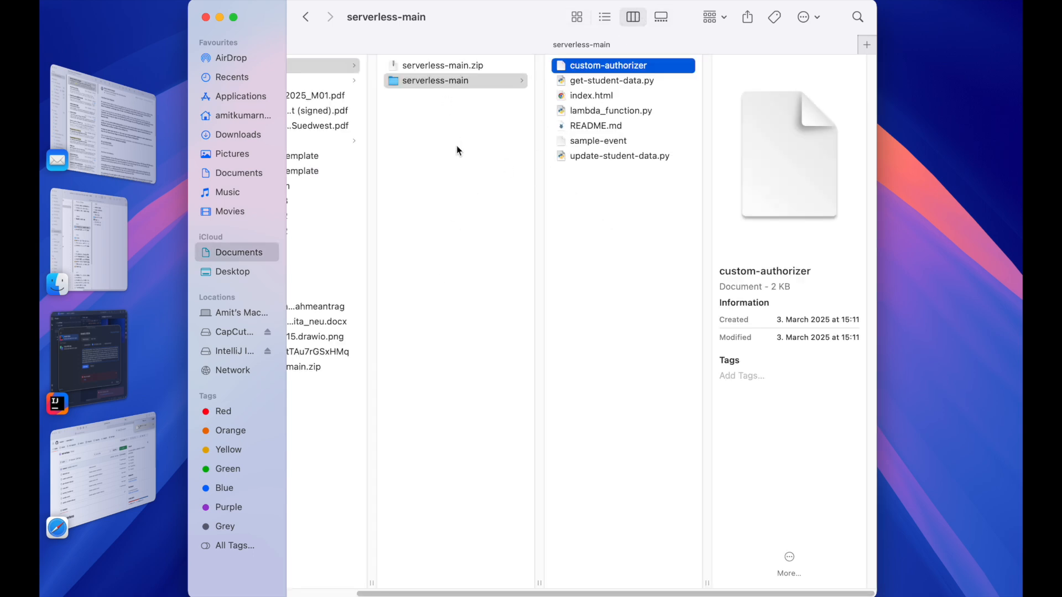
double_click(531, 16)
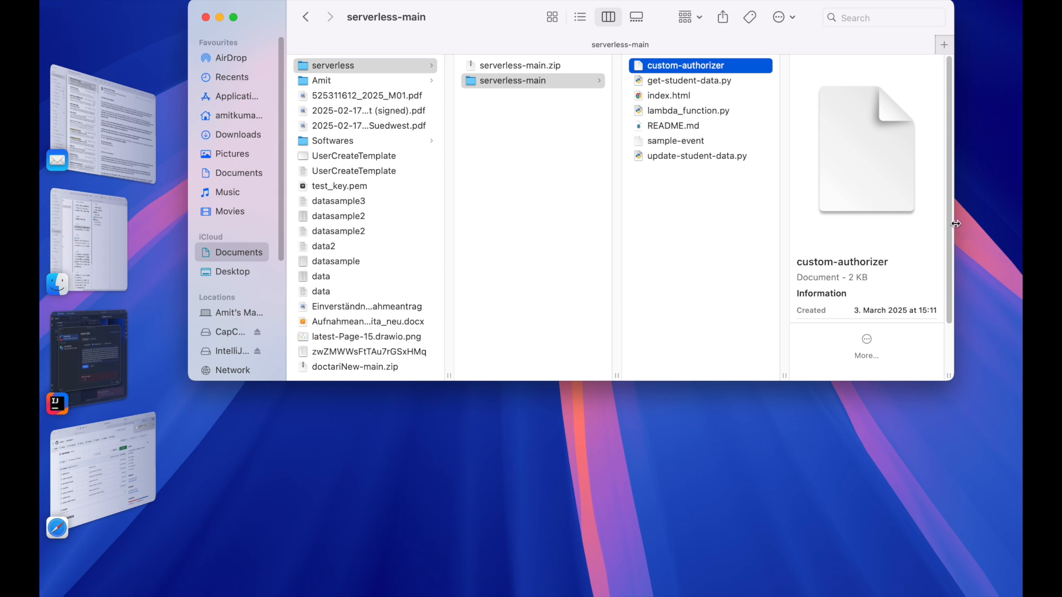
drag(961, 231, 1027, 230)
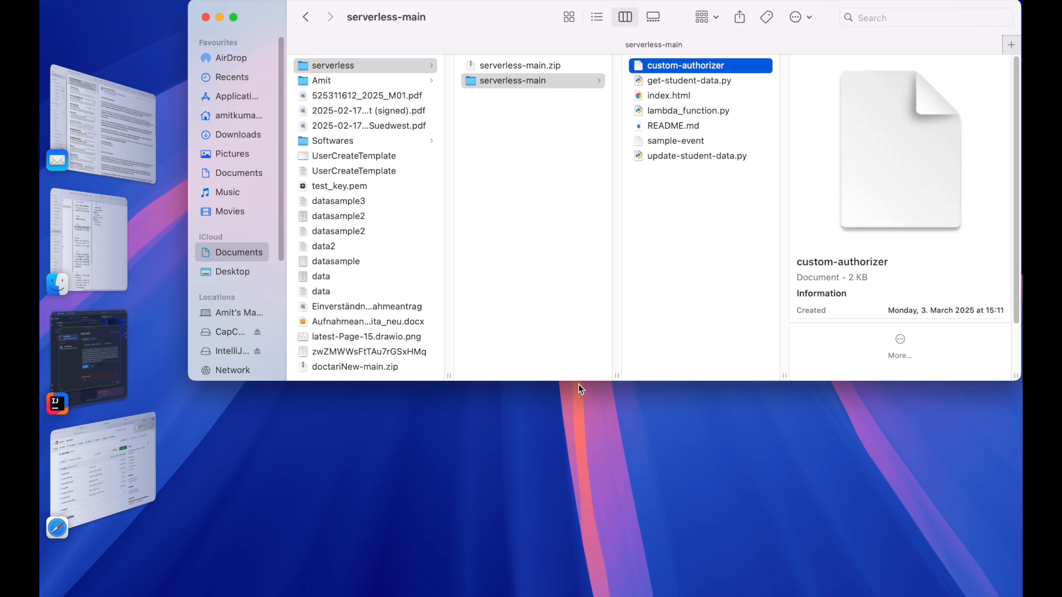
drag(578, 381, 553, 586)
Step: Preview index.html, lambda_function.py, README.md and sample-event in the extracted serverless-main folder
click(683, 95)
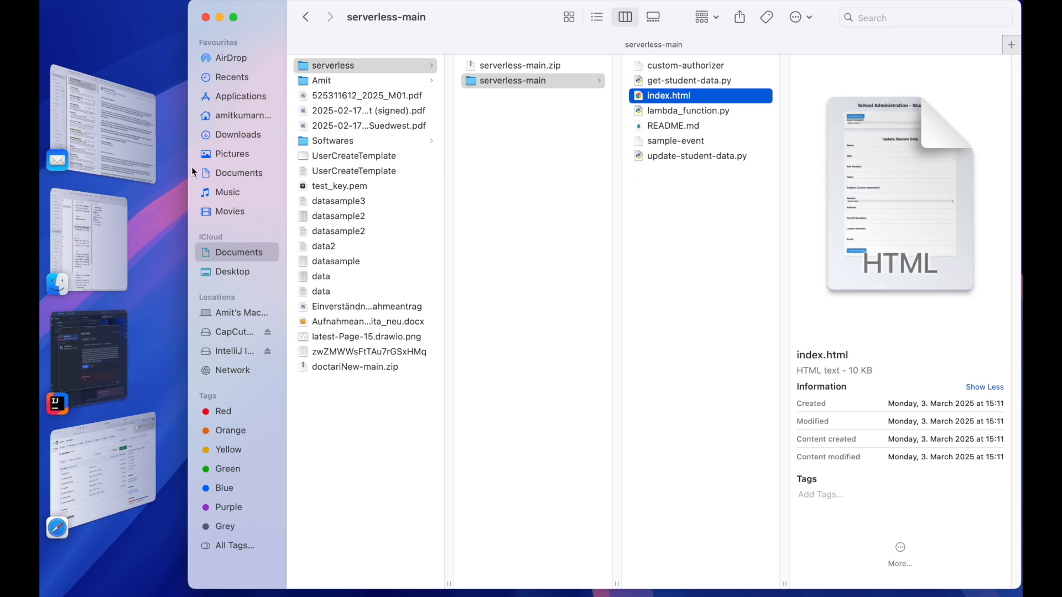
drag(189, 168, 43, 168)
key(Down)
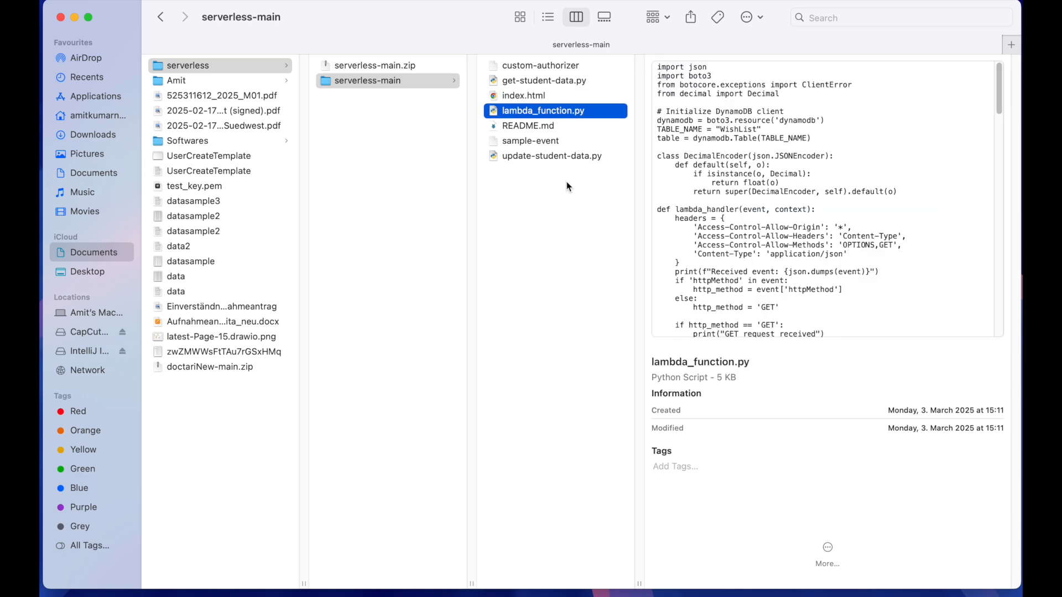
click(522, 125)
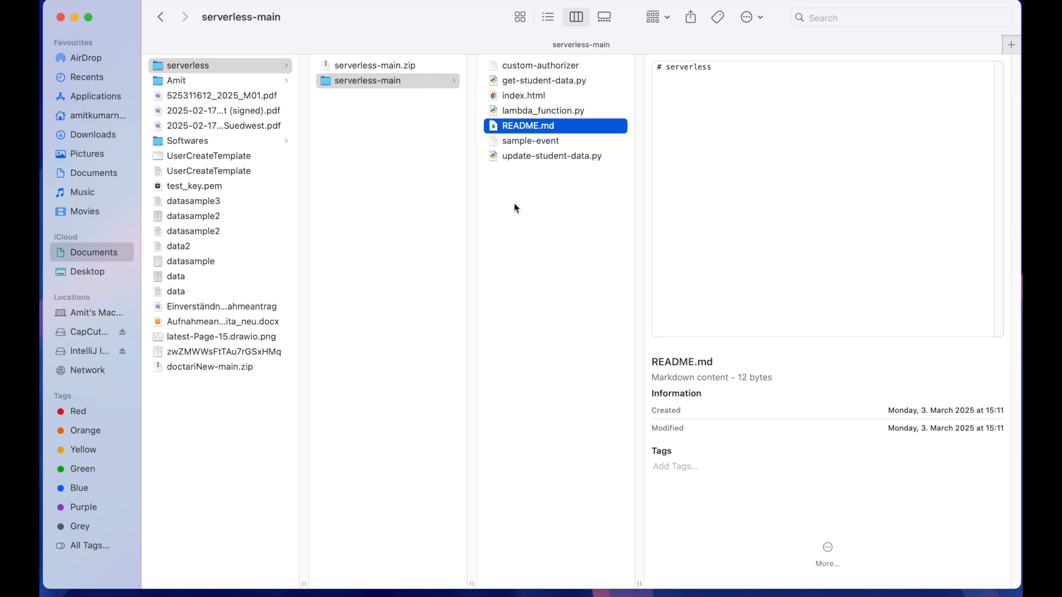
click(528, 142)
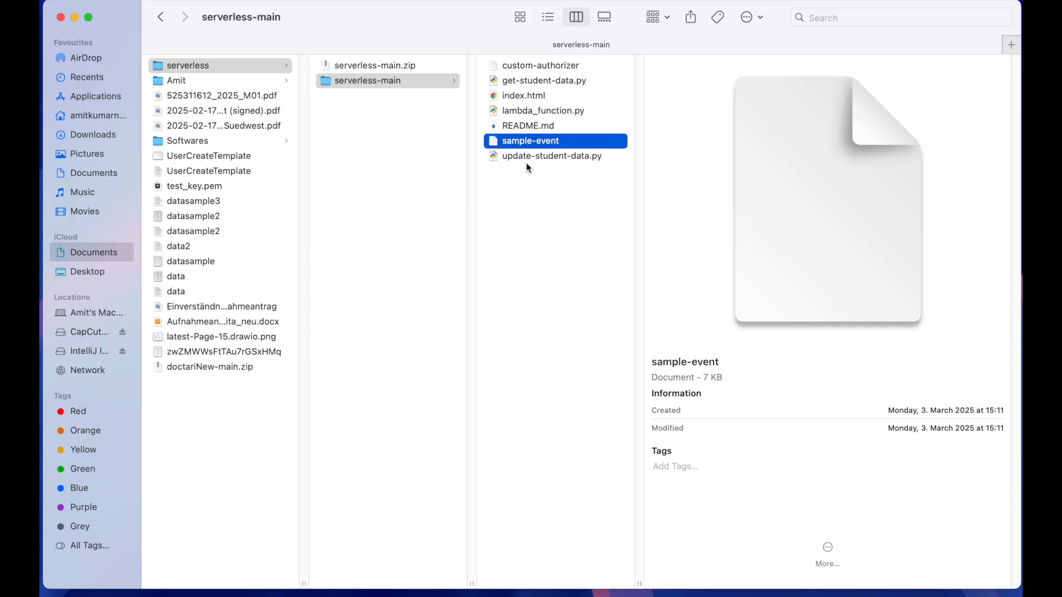
Step: Switch to Safari and bring up the AWS Console Home page
mouse_move(40, 214)
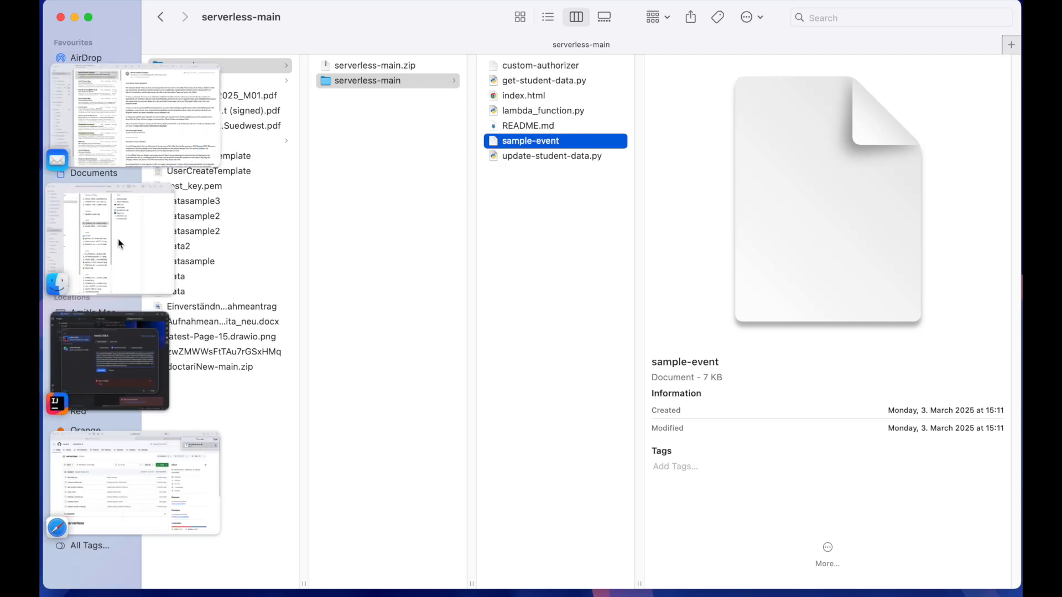
click(111, 489)
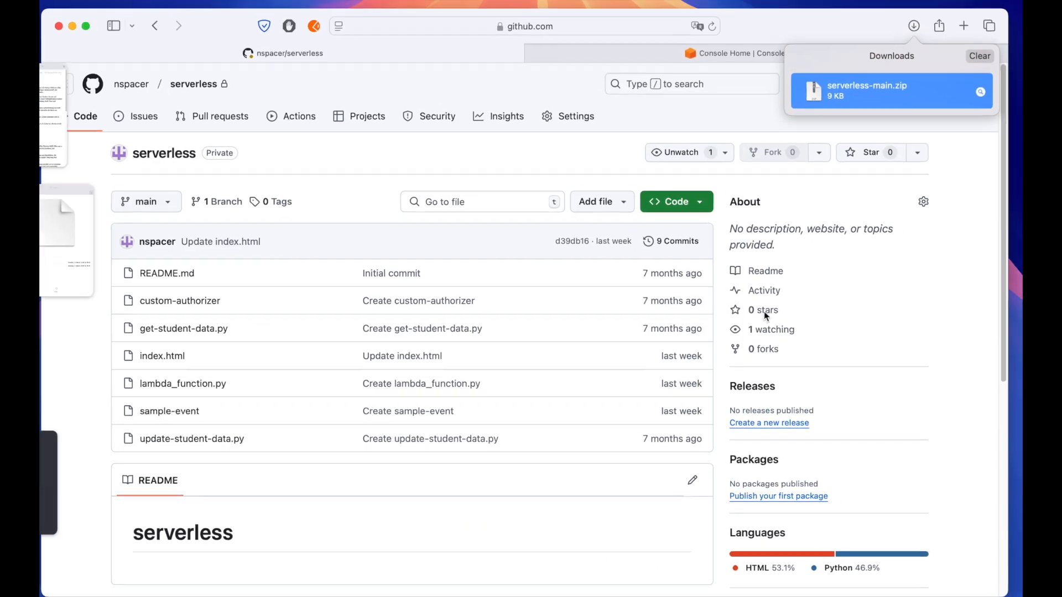
click(585, 48)
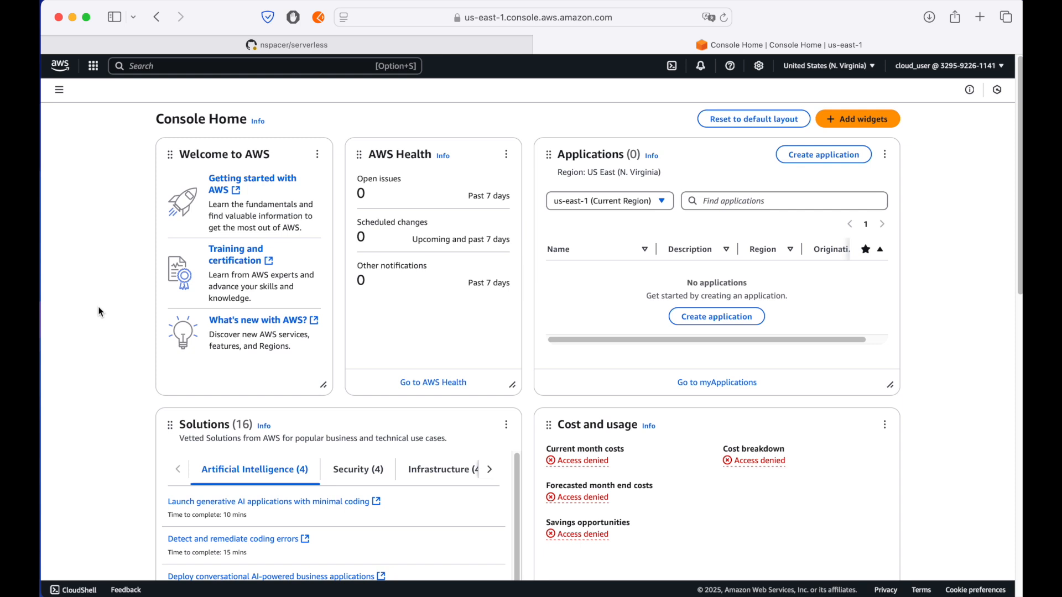
click(338, 68)
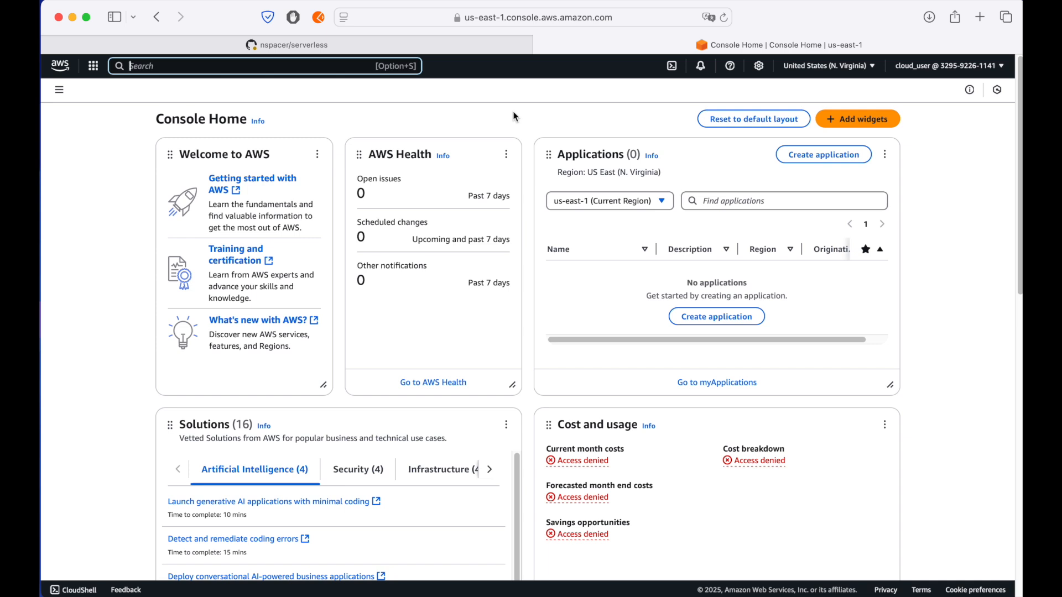
click(833, 70)
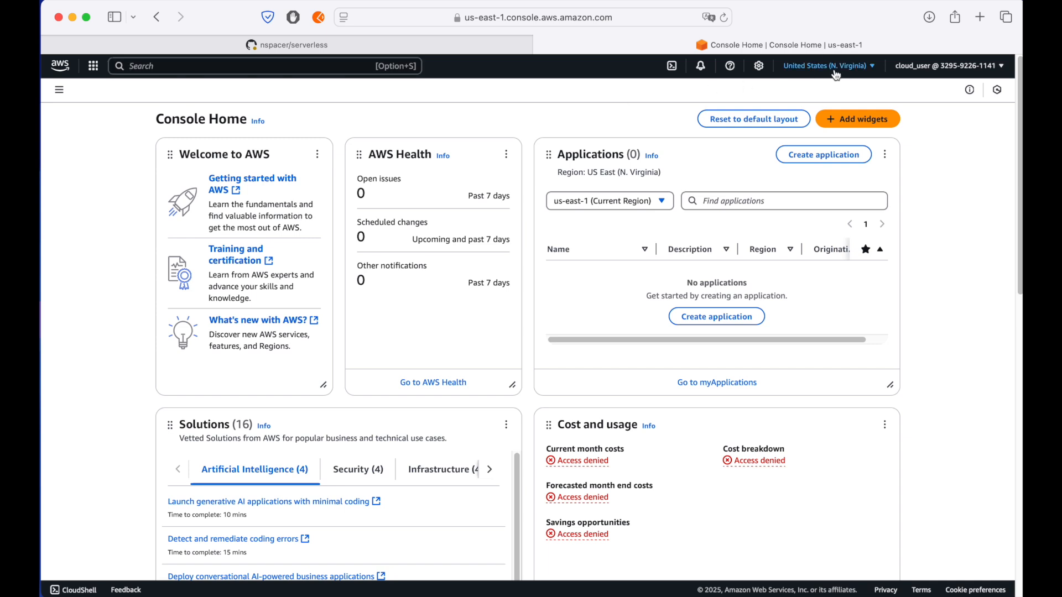
click(528, 120)
Step: Search the AWS services for dynamodb, open DynamoDB in a separate browser tab and dismiss its feedback banner
click(286, 69)
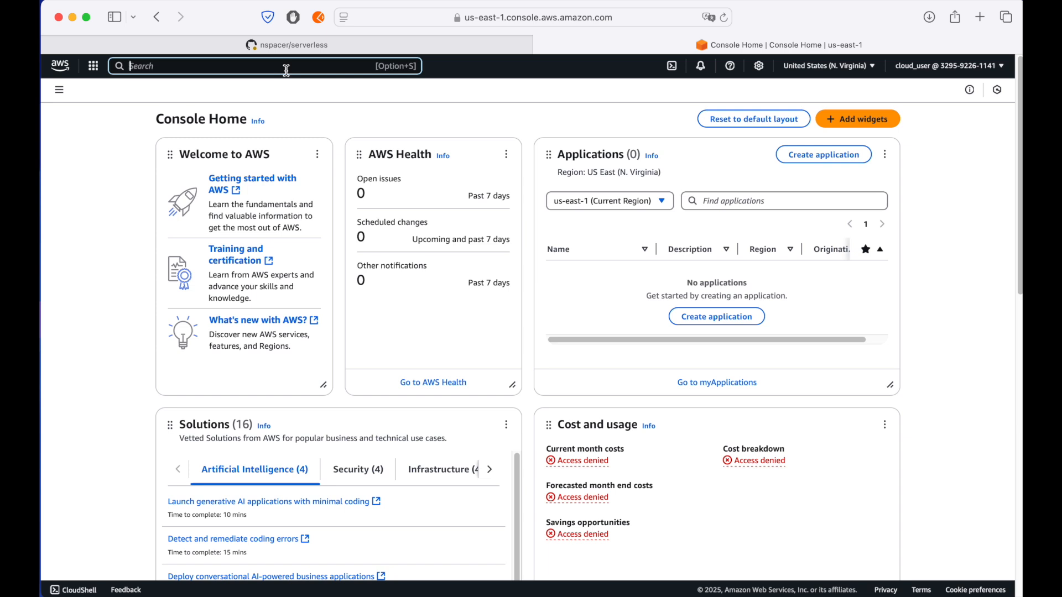
text(dyn)
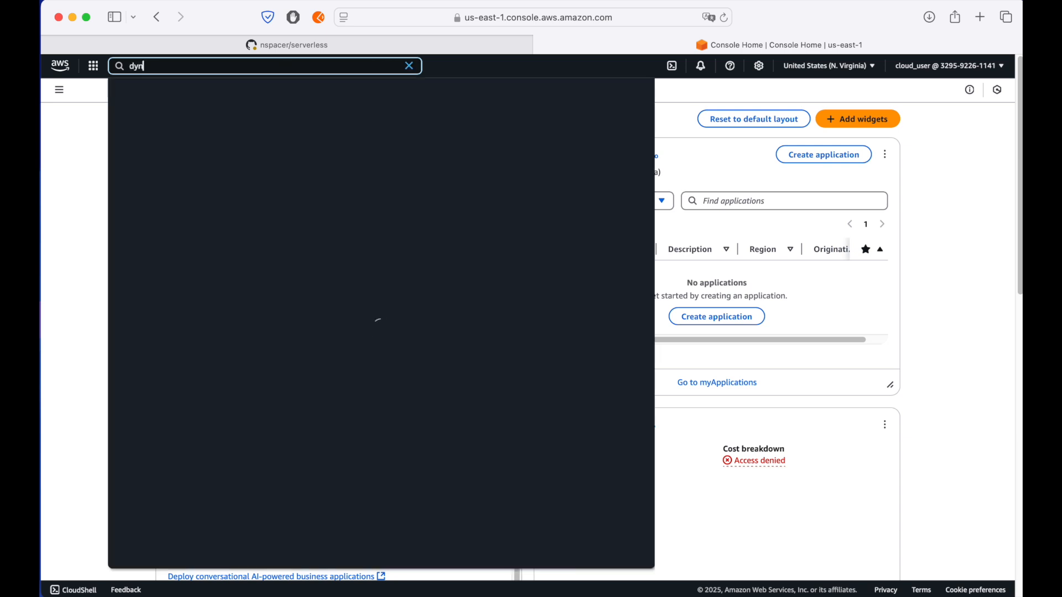
text(amodb)
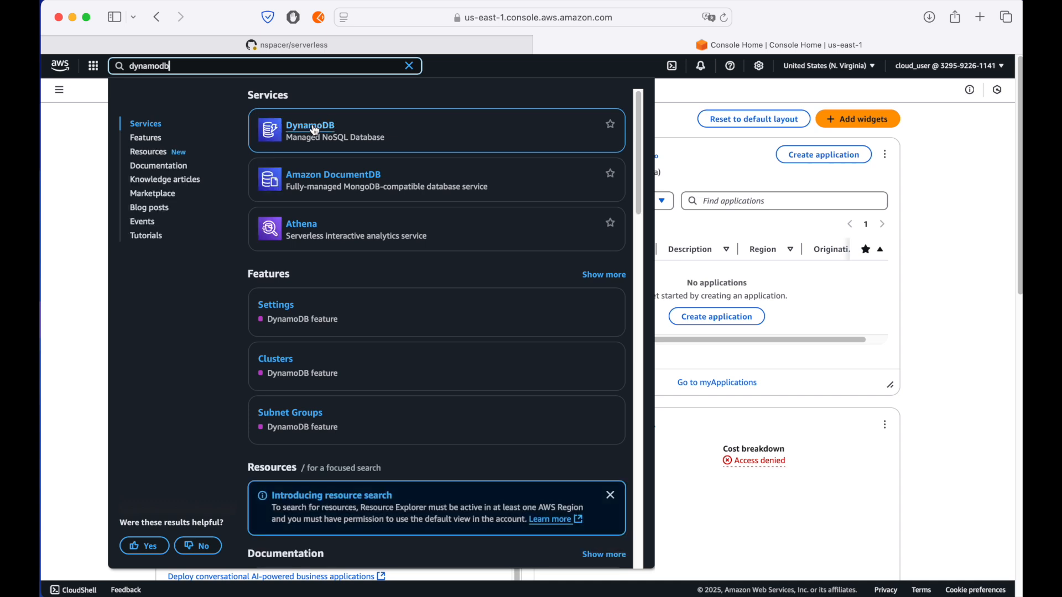
super+click(315, 130)
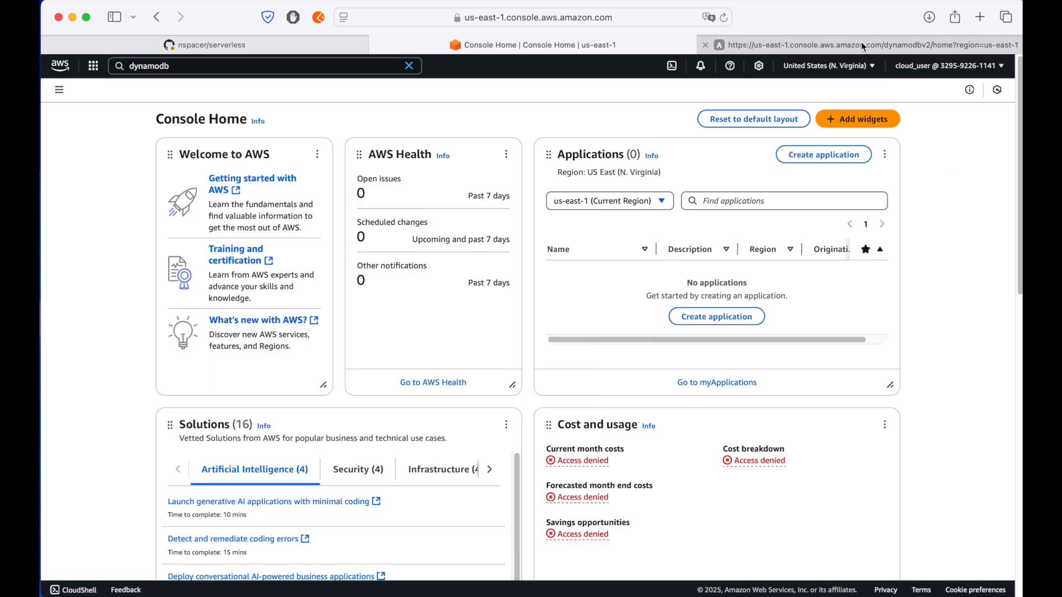
click(862, 42)
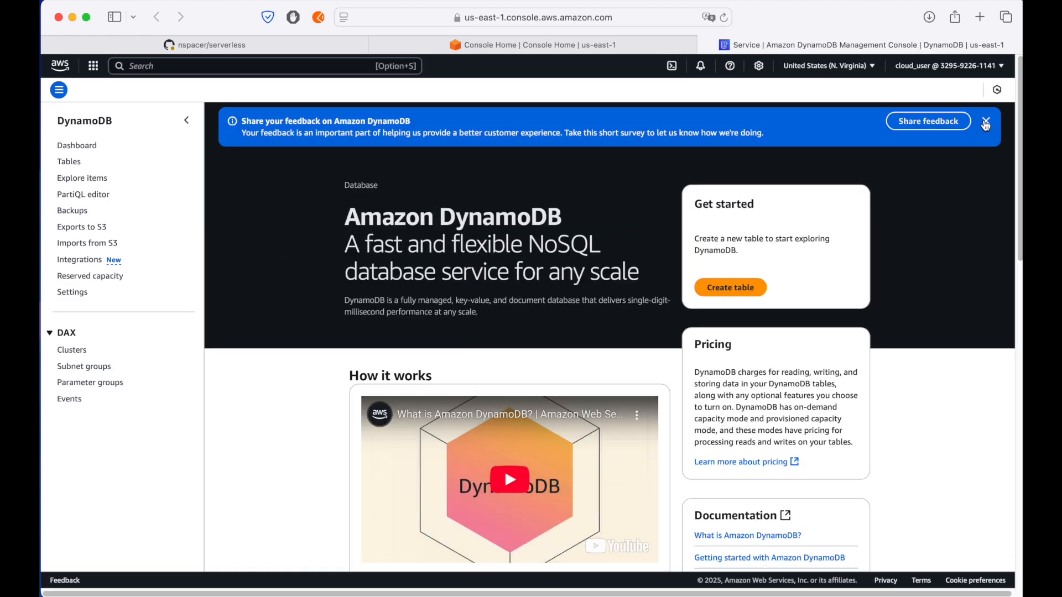
click(986, 121)
Step: Start creating a DynamoDB table and name it WishList
click(736, 245)
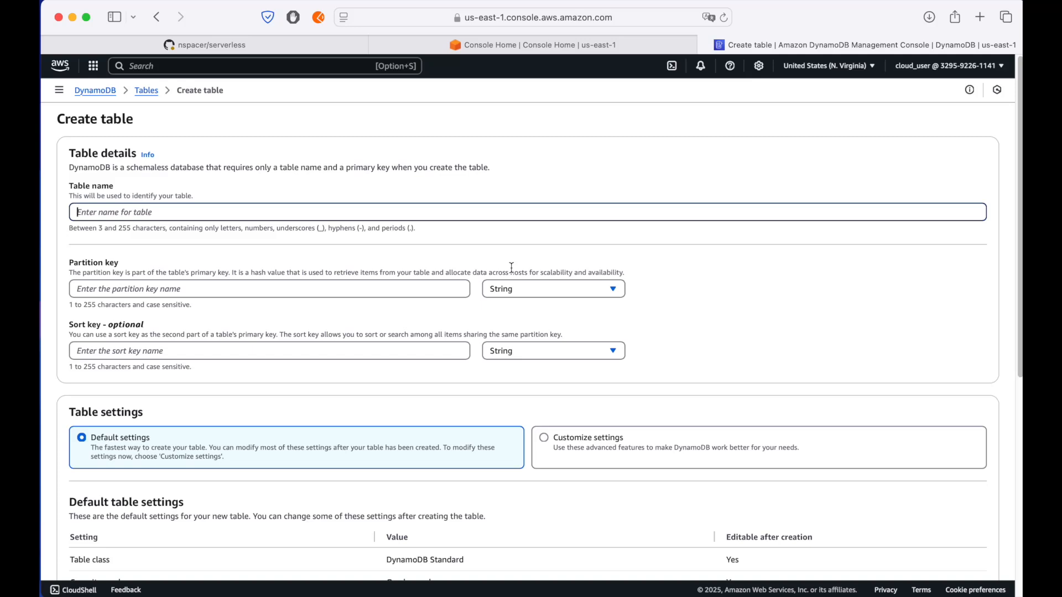
text(Wi)
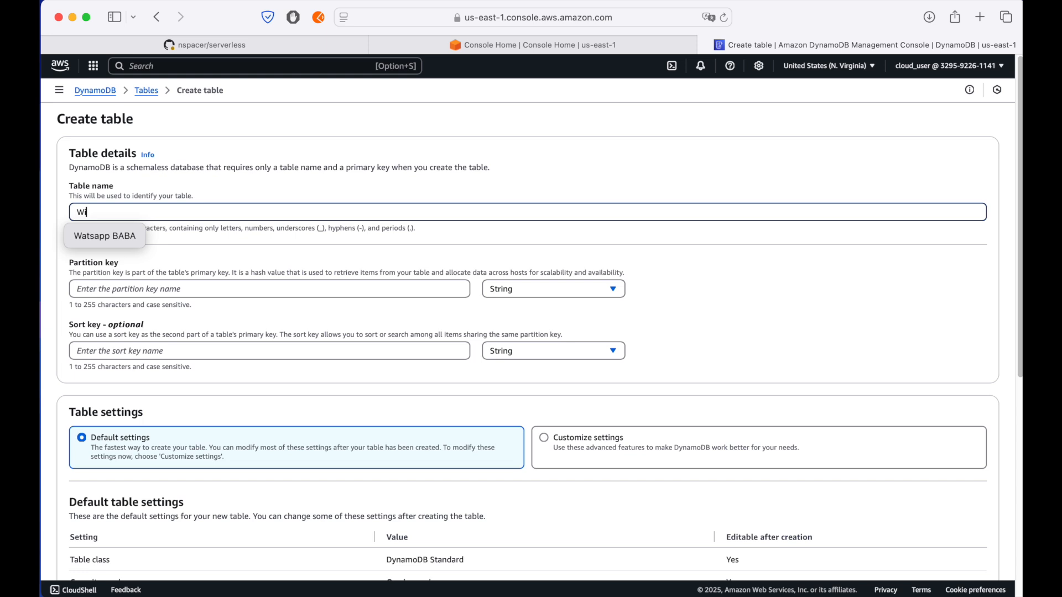
text(shList)
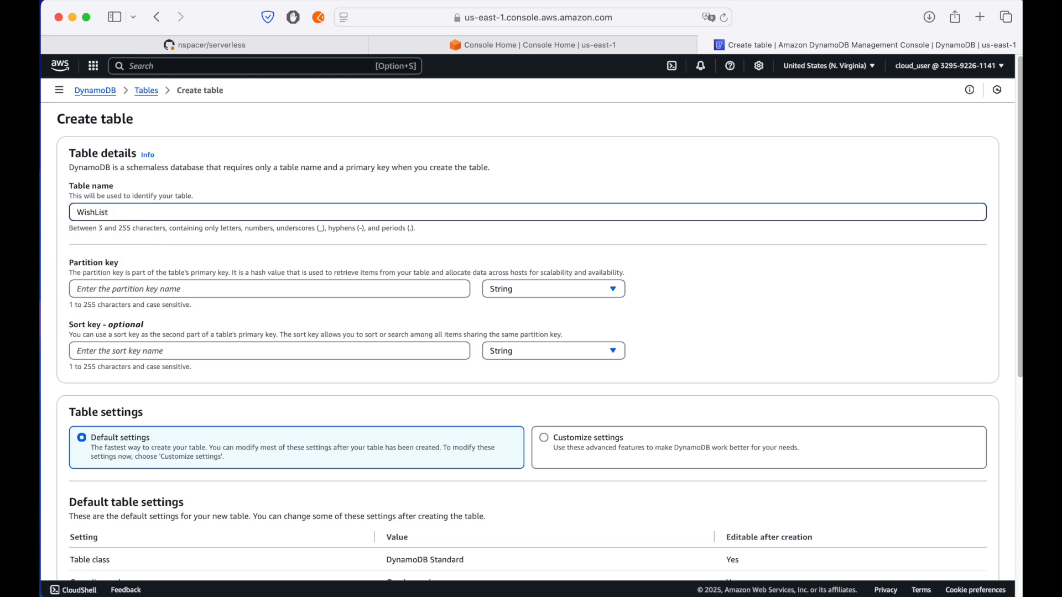
Step: Set the partition key to roll as a String, create the WishList table with default settings and refresh the table list
click(394, 288)
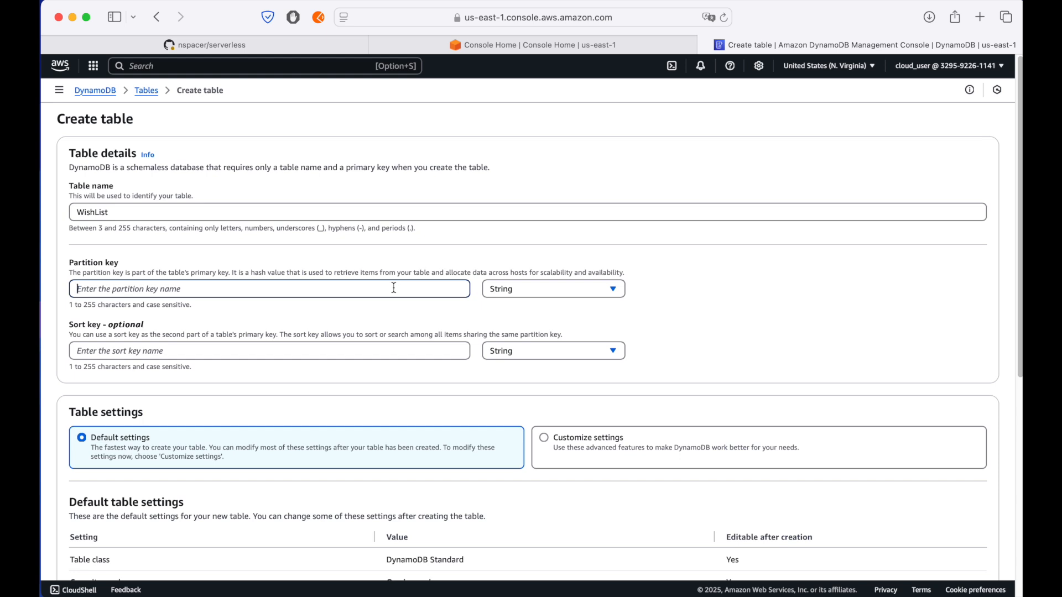
text(rol)
scroll(693, 333, down, 7)
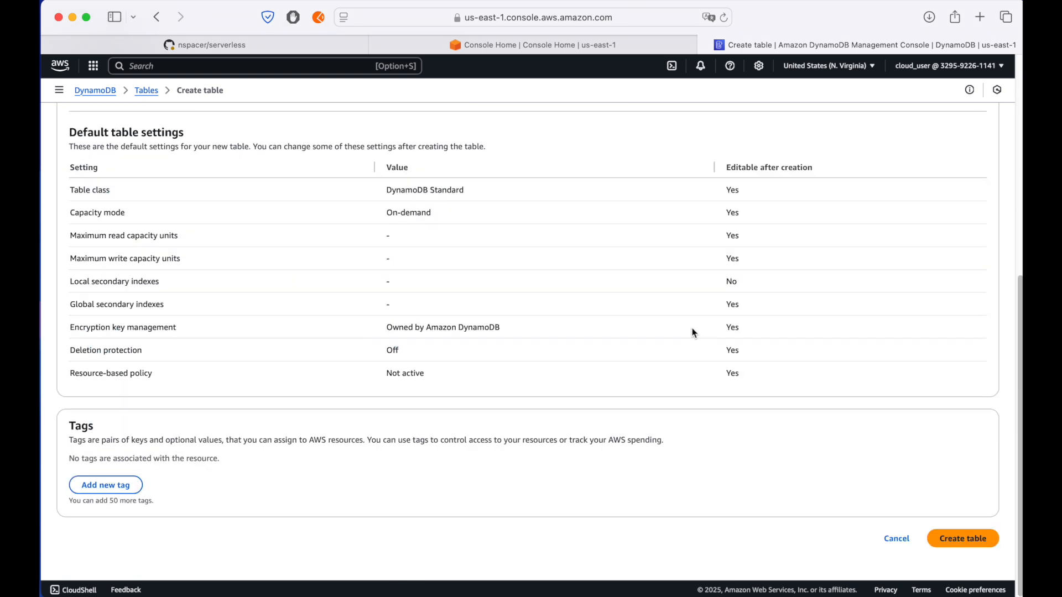
click(956, 532)
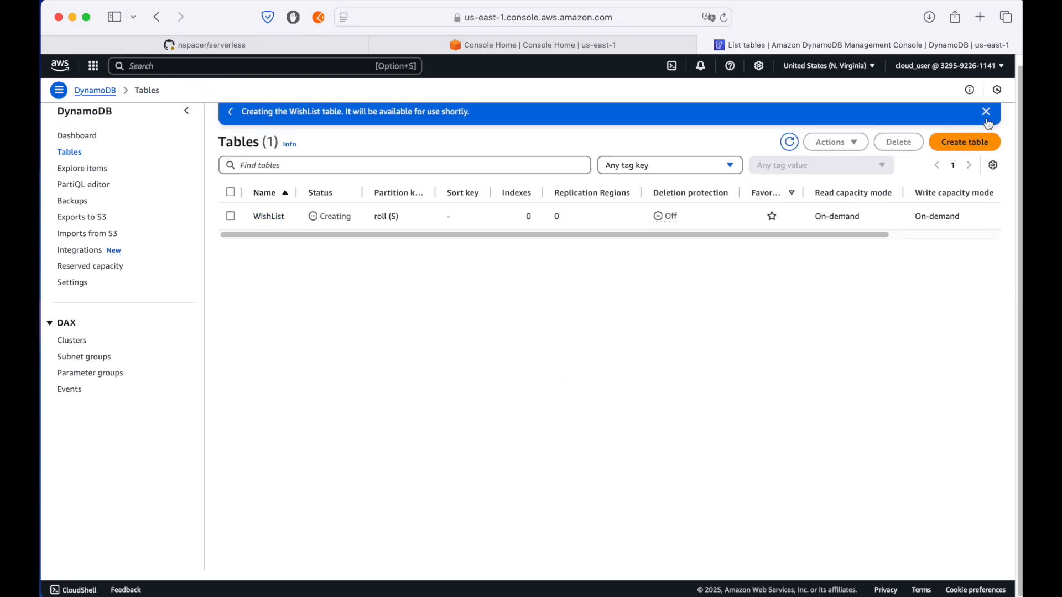
scroll(446, 357, up, 1)
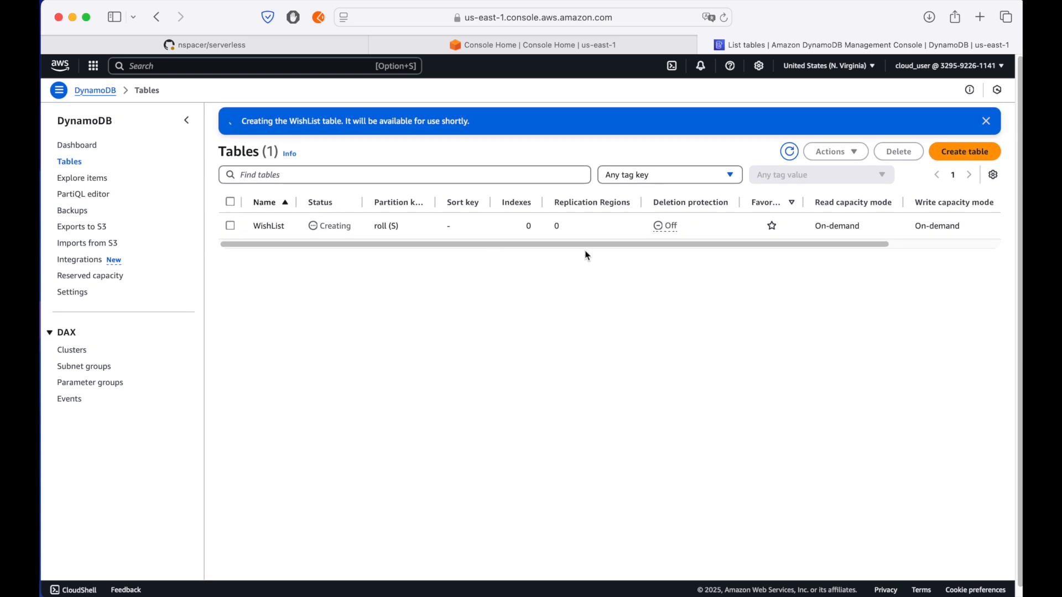
click(790, 151)
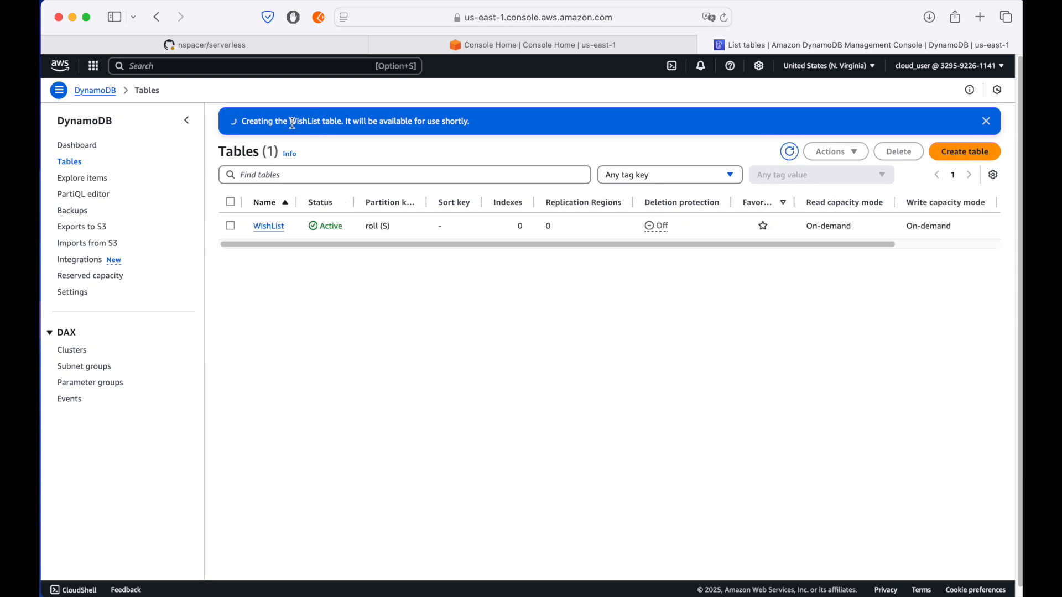
Step: Search the AWS services for lambda and open Lambda in a separate browser tab
click(307, 69)
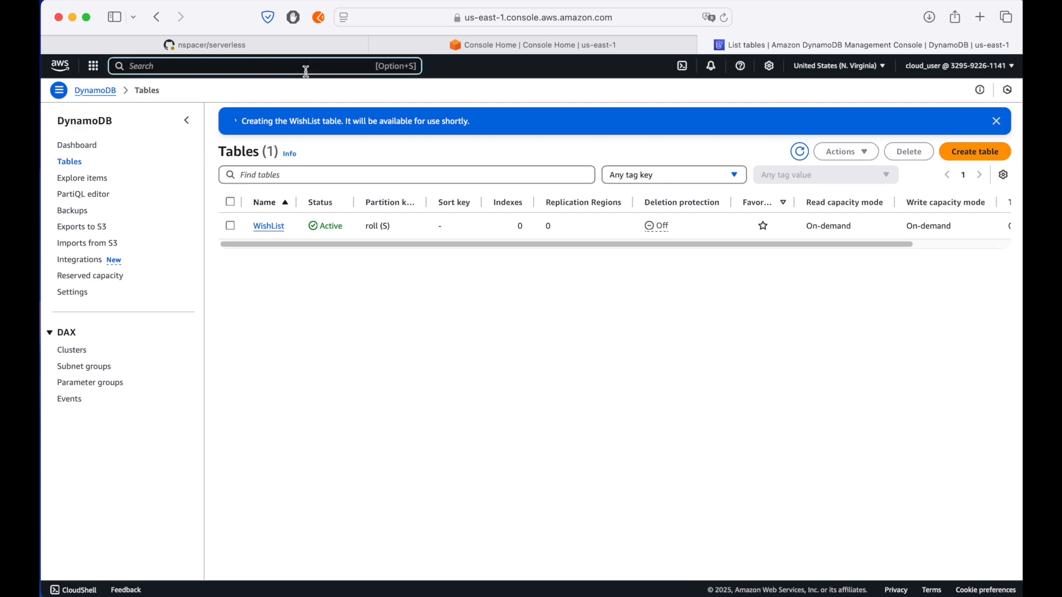
text(lambda)
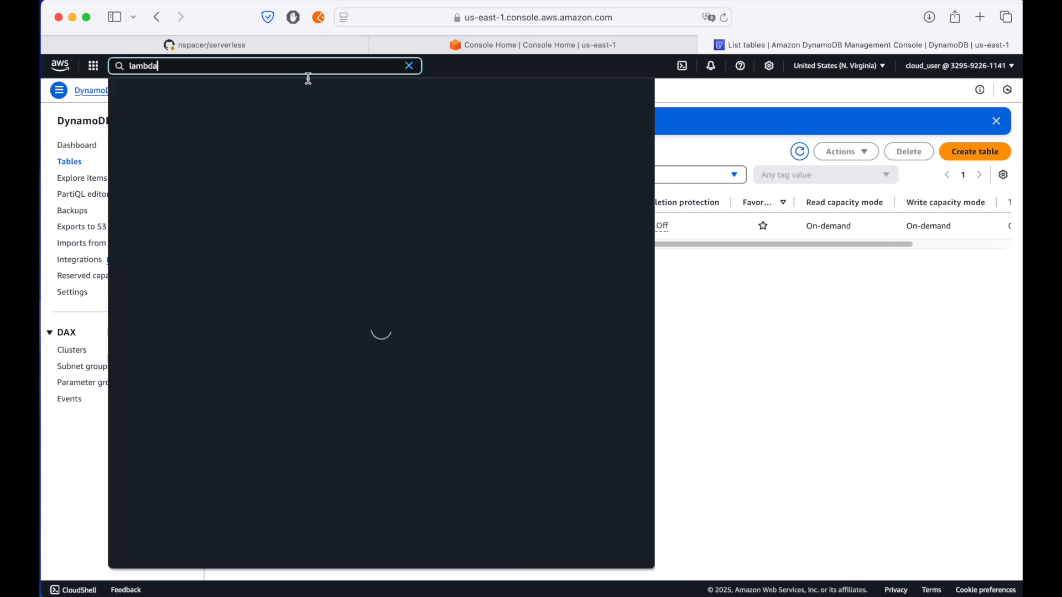
super+click(320, 127)
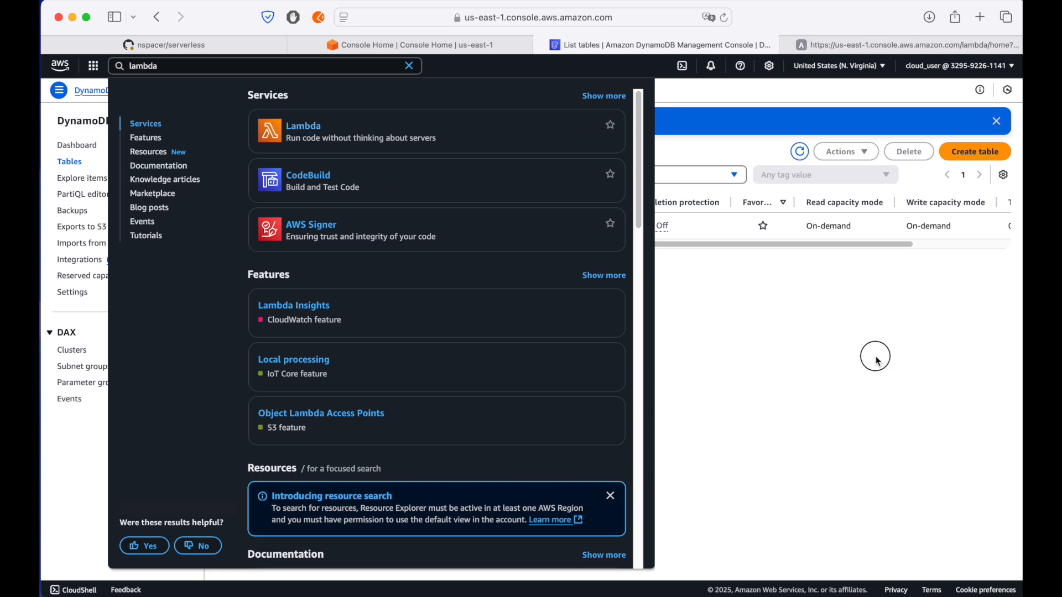
click(875, 356)
click(840, 46)
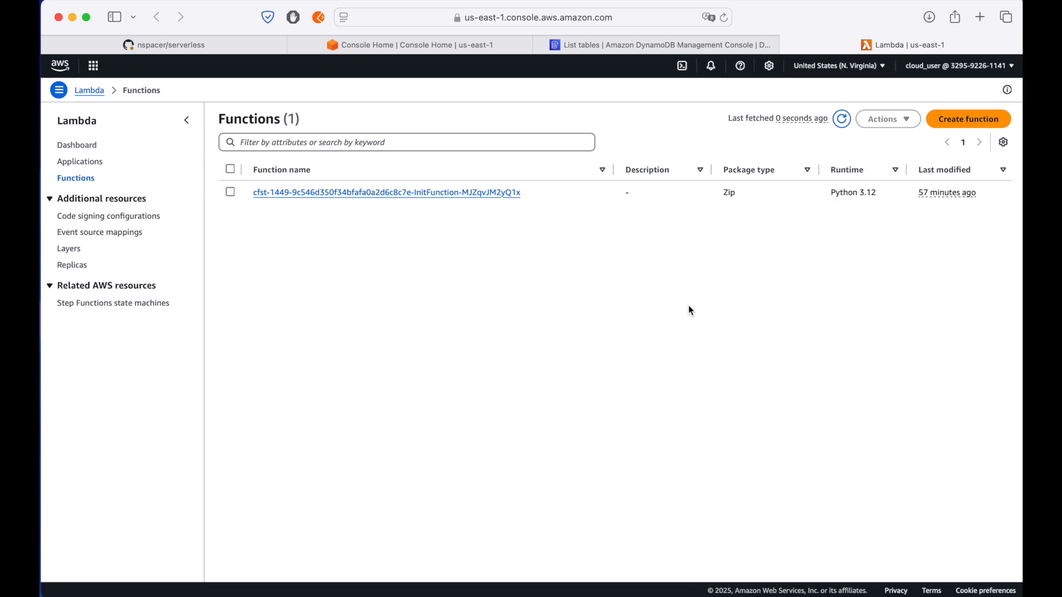
Step: Start authoring a Lambda function from scratch, named student-information, with the Python 3.13 runtime
click(968, 119)
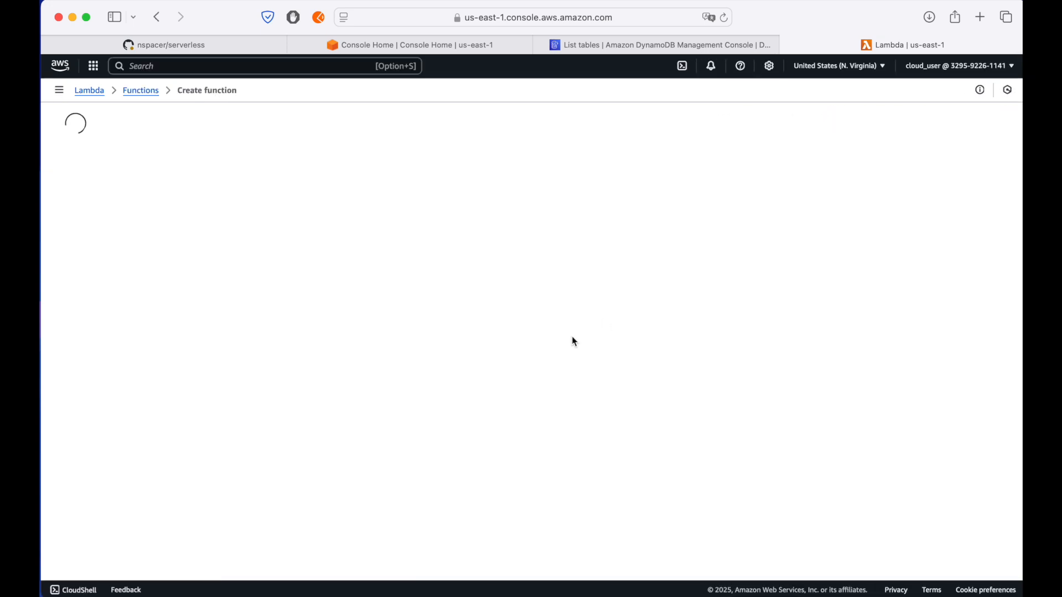
click(339, 266)
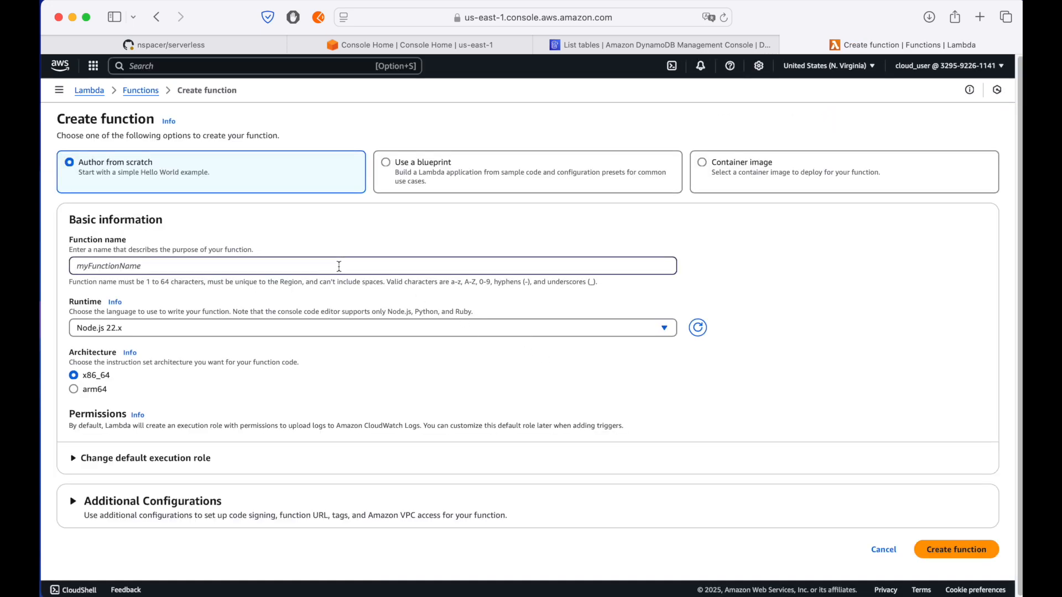
text(student-information-)
key(BackSpace)
click(219, 328)
click(152, 154)
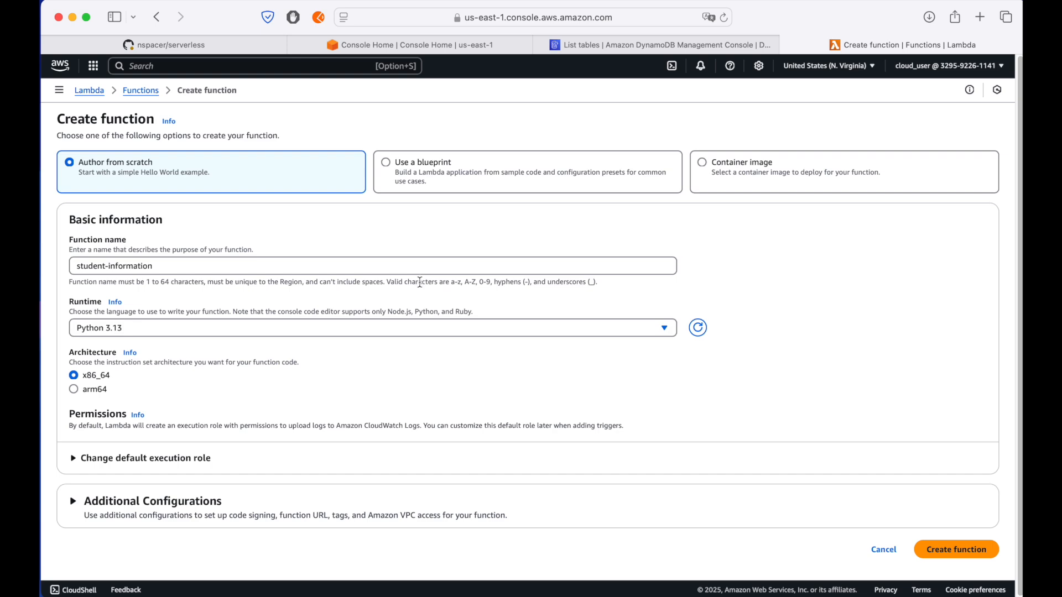
Step: Review the default execution role options without changing them and create the student-information function
click(88, 458)
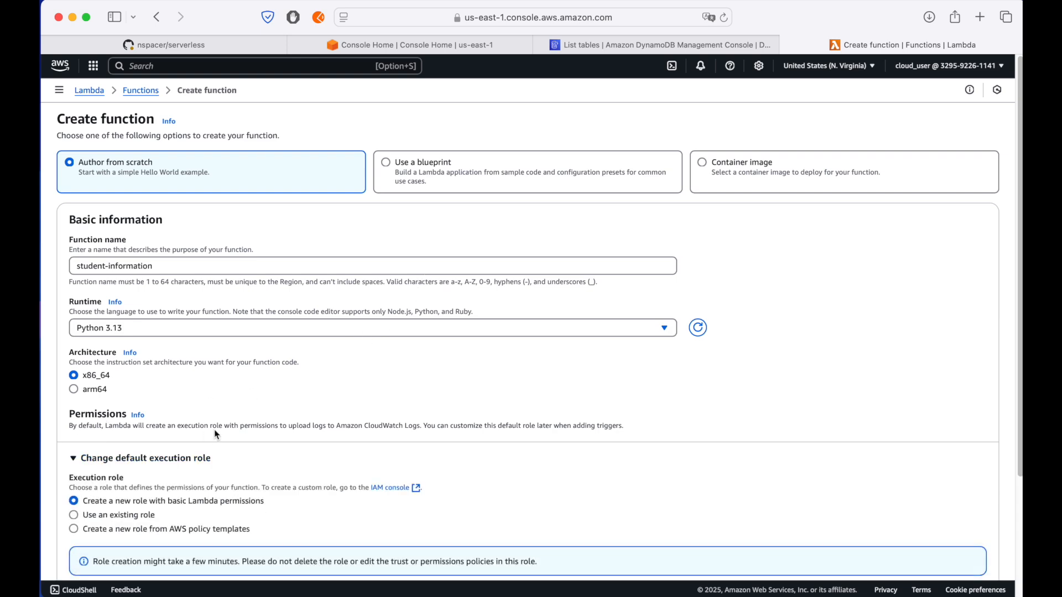
scroll(214, 430, down, 3)
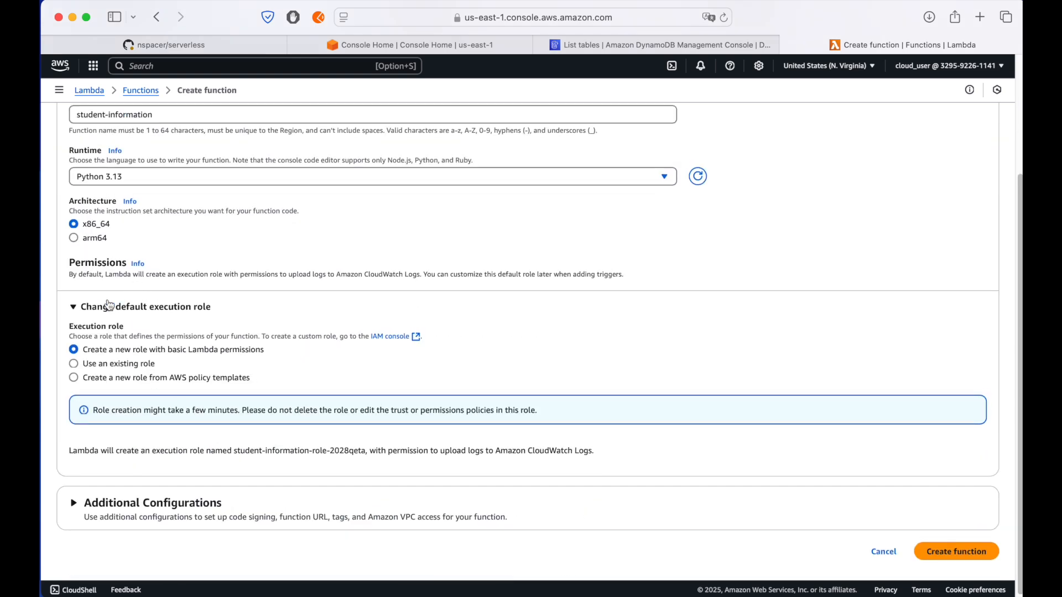
click(143, 310)
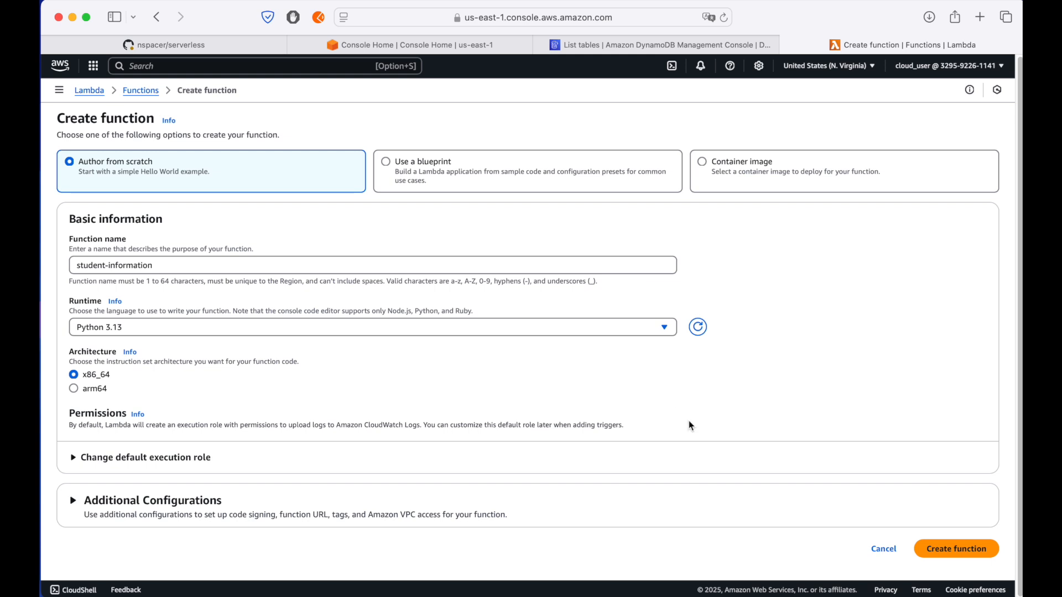
click(947, 546)
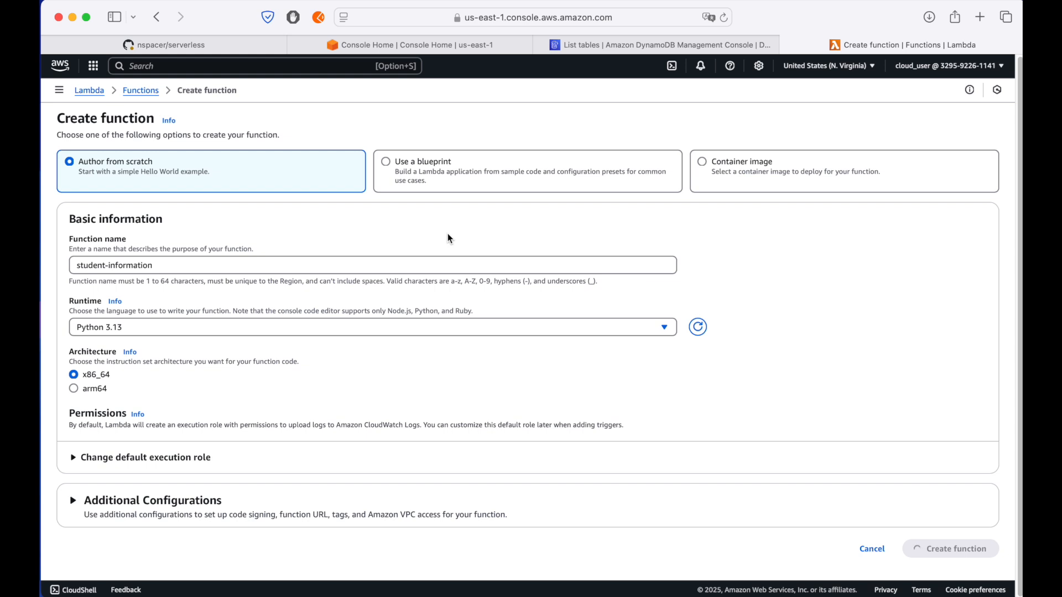
Step: Return to the DynamoDB tab, inspect the WishList table's partition key and explore the table's items
click(598, 45)
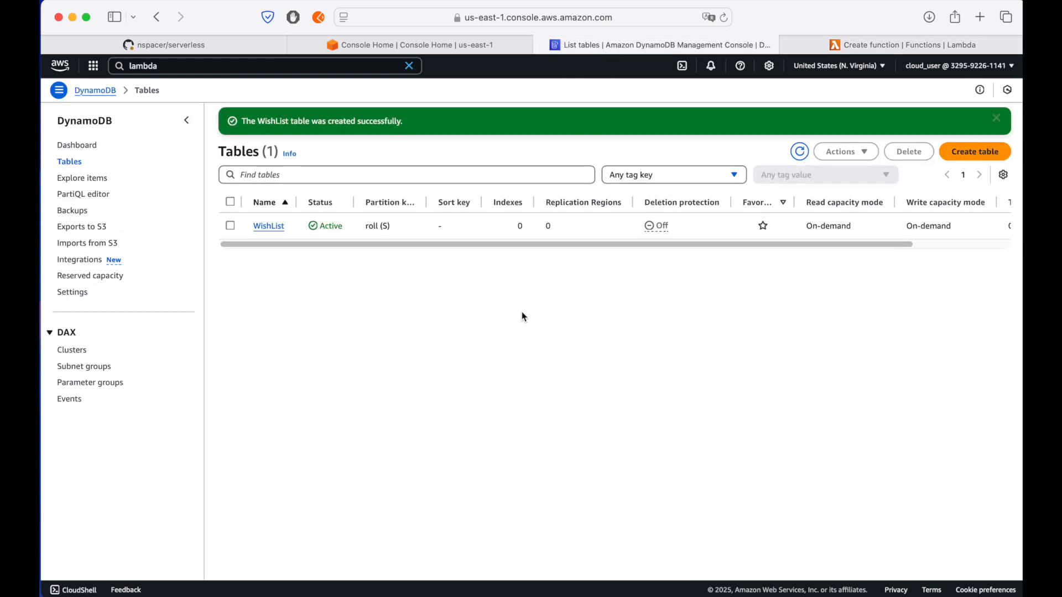
click(993, 123)
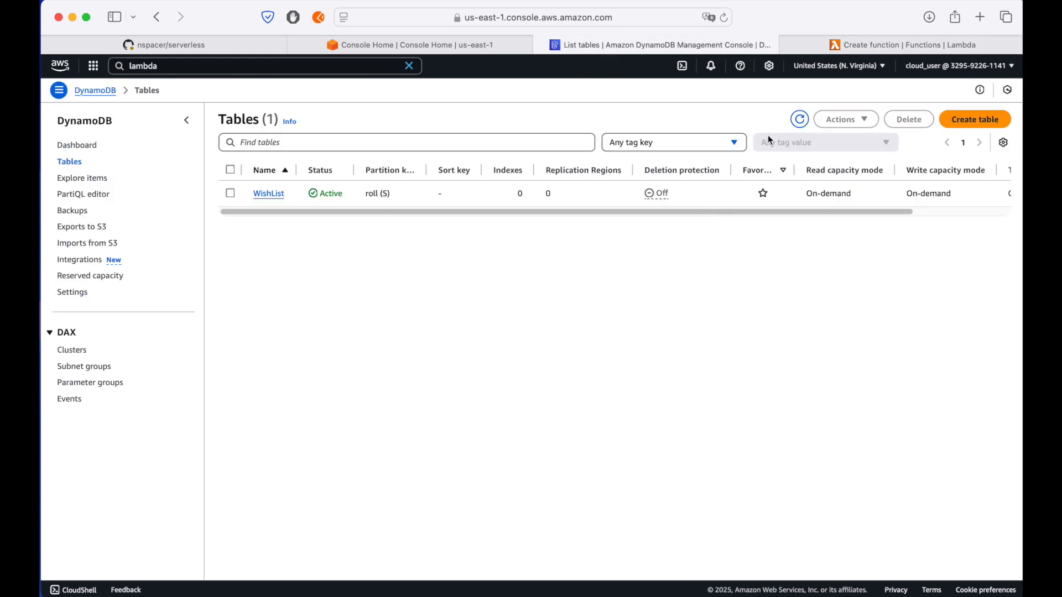
click(797, 125)
click(269, 194)
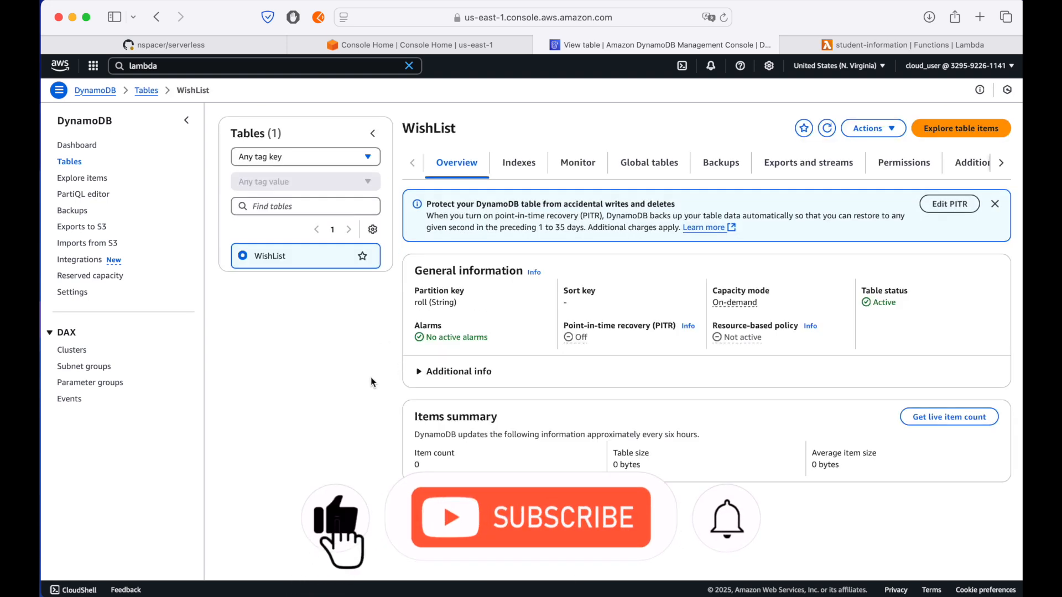
drag(414, 302, 474, 304)
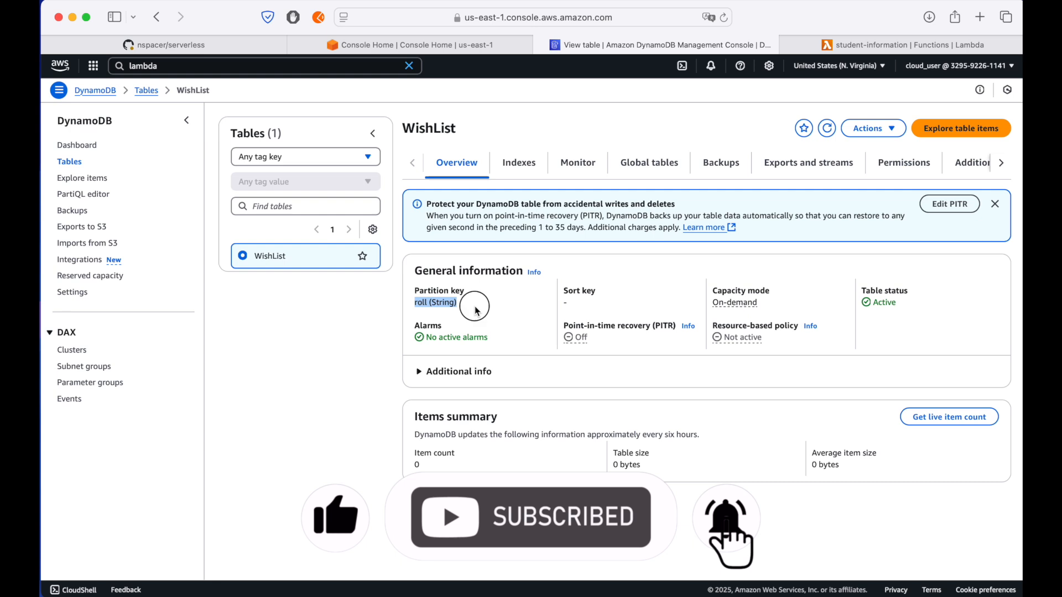
click(476, 309)
click(982, 124)
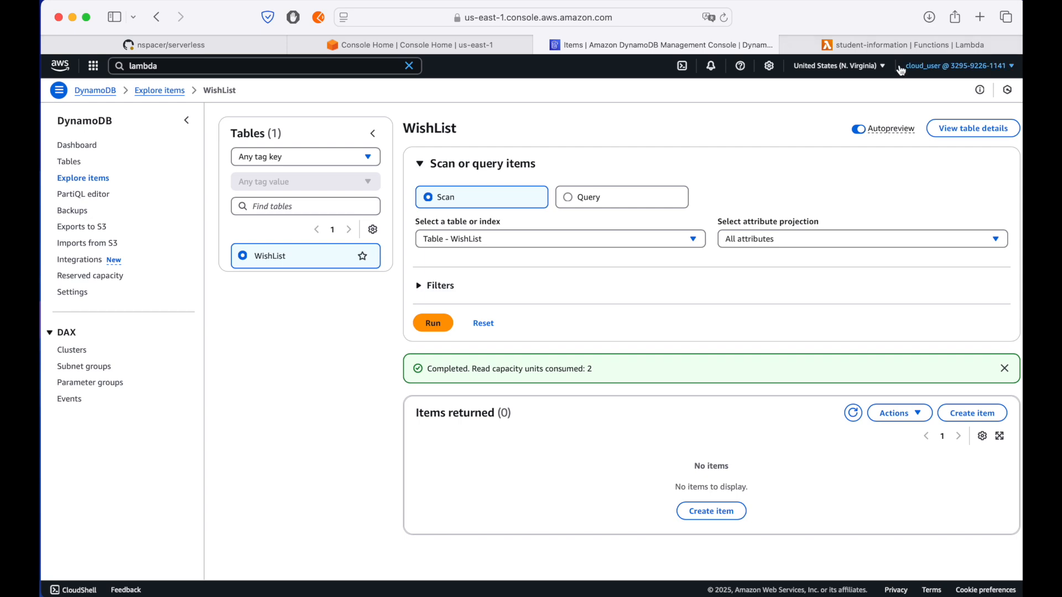
Step: Return to the student-information function's tab, dismiss the creation banner and examine the default code in lambda_function.py
click(935, 45)
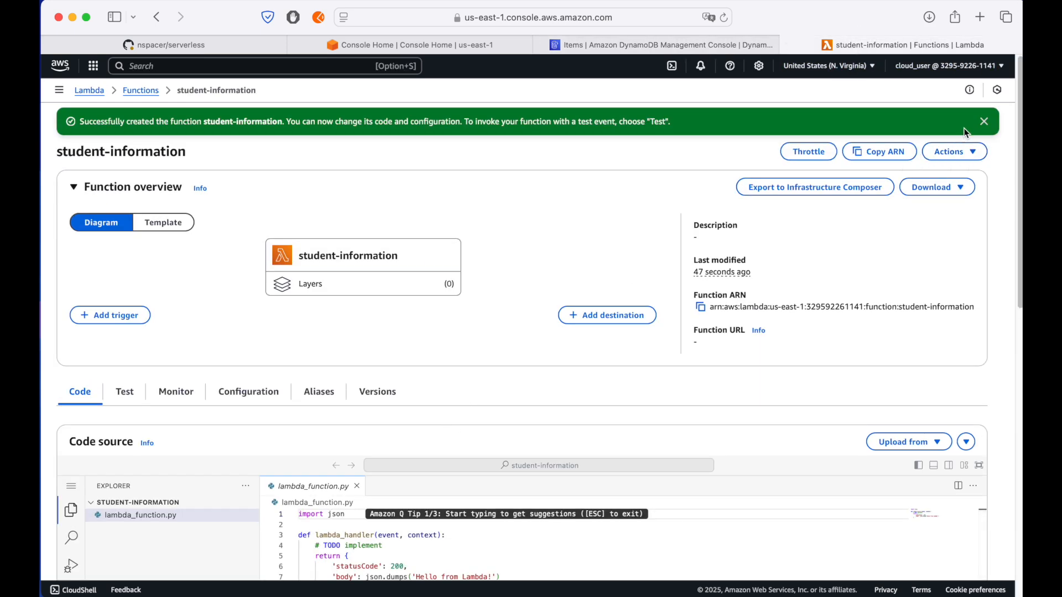
click(984, 121)
scroll(500, 357, down, 5)
scroll(498, 360, up, 5)
scroll(974, 342, down, 2)
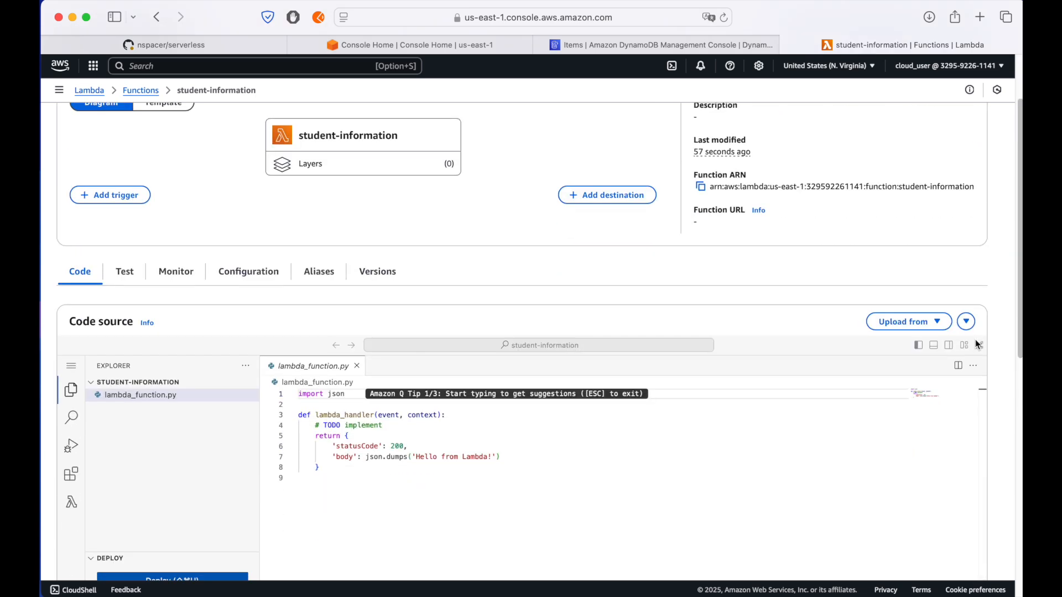
click(326, 468)
drag(326, 468, 248, 403)
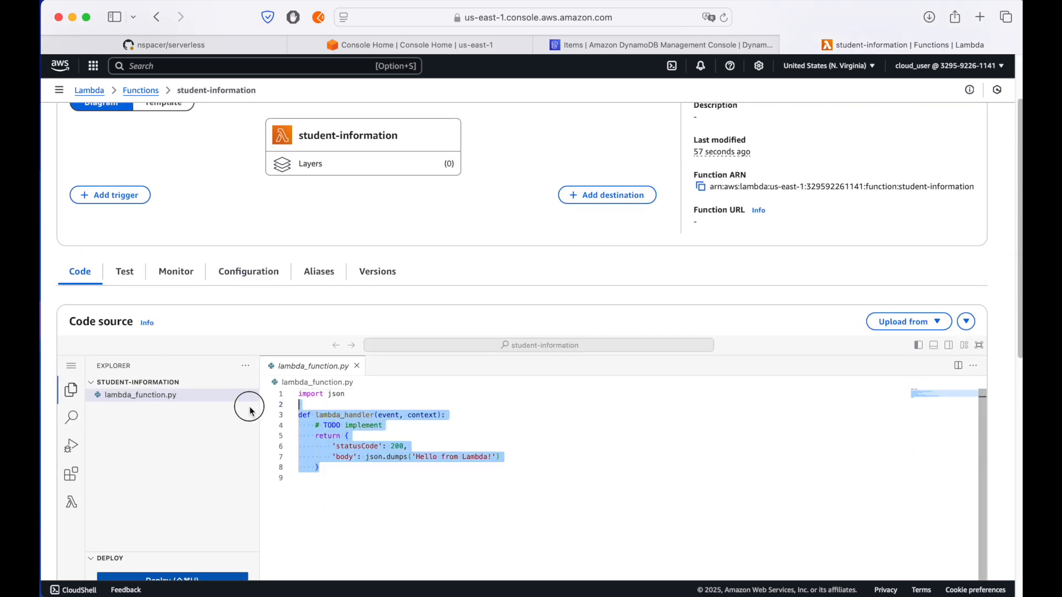
click(459, 477)
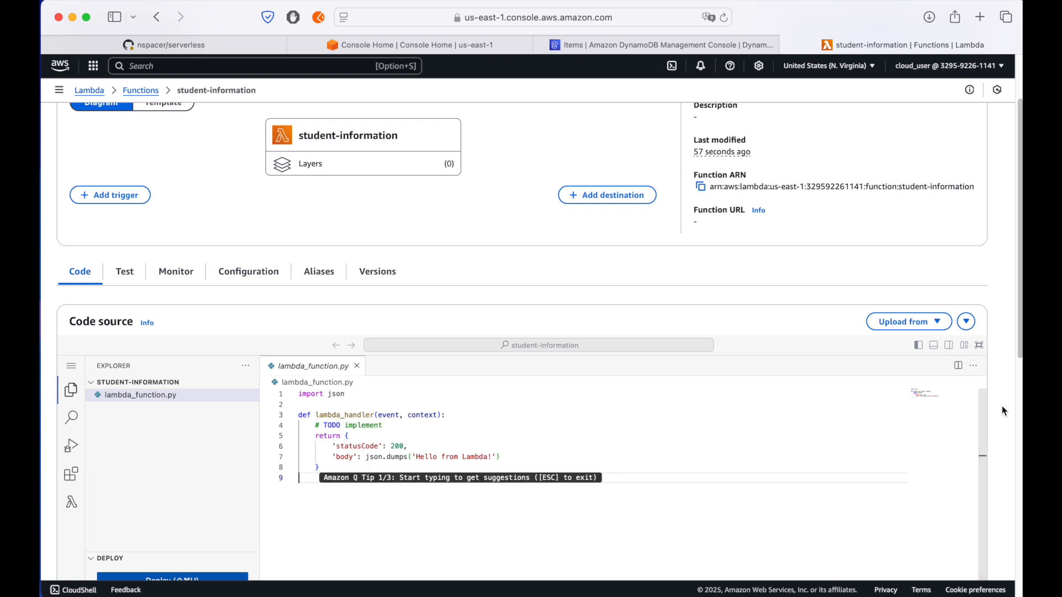
scroll(1001, 406, down, 2)
scroll(1001, 404, up, 4)
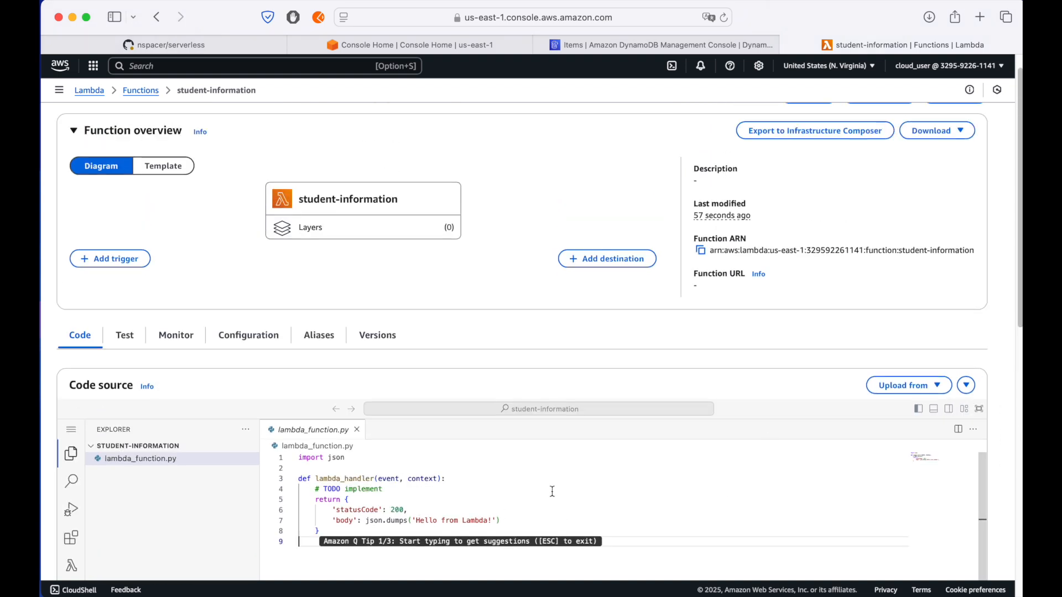
click(531, 530)
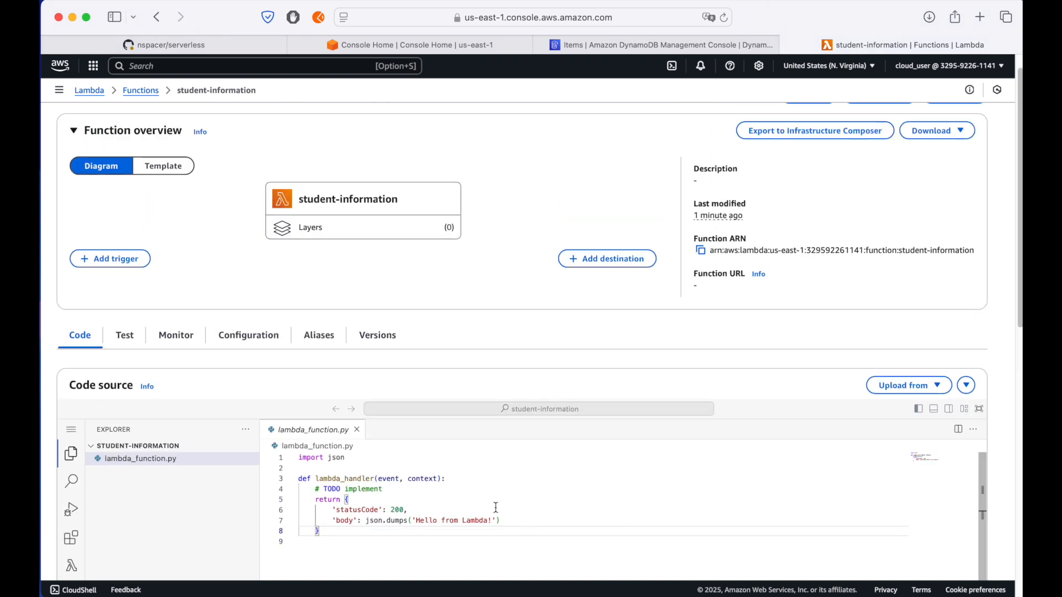
Step: Edit the student-information function's general configuration and set the timeout minutes to 5
click(275, 339)
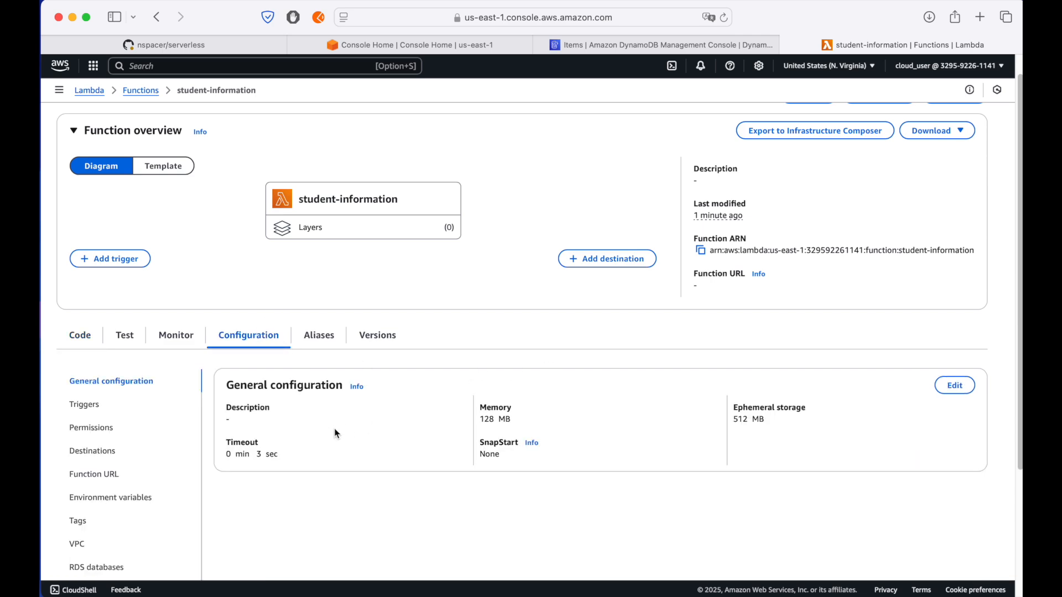
click(951, 393)
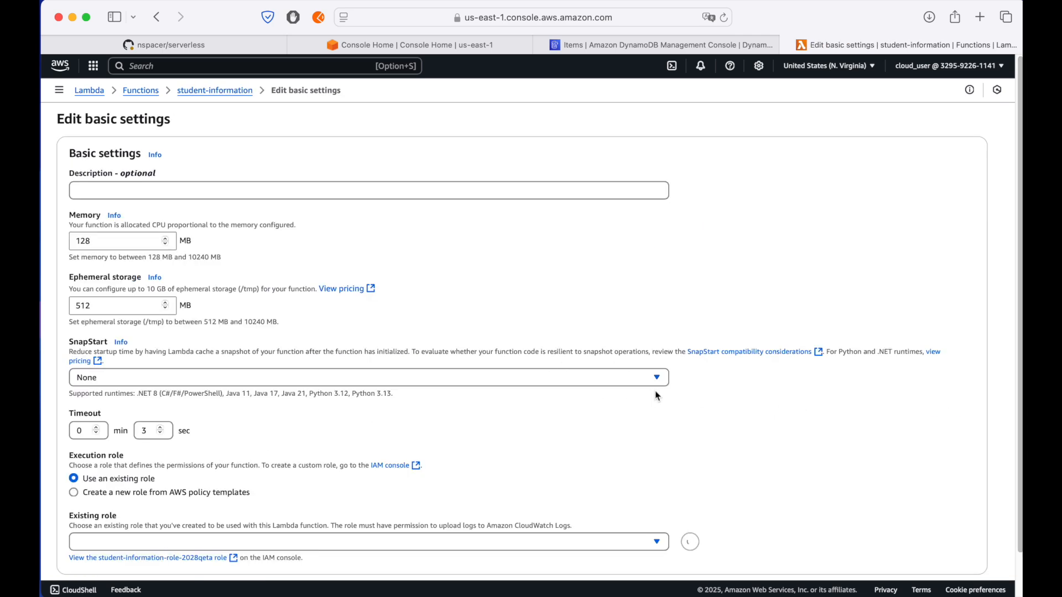
scroll(136, 409, down, 1)
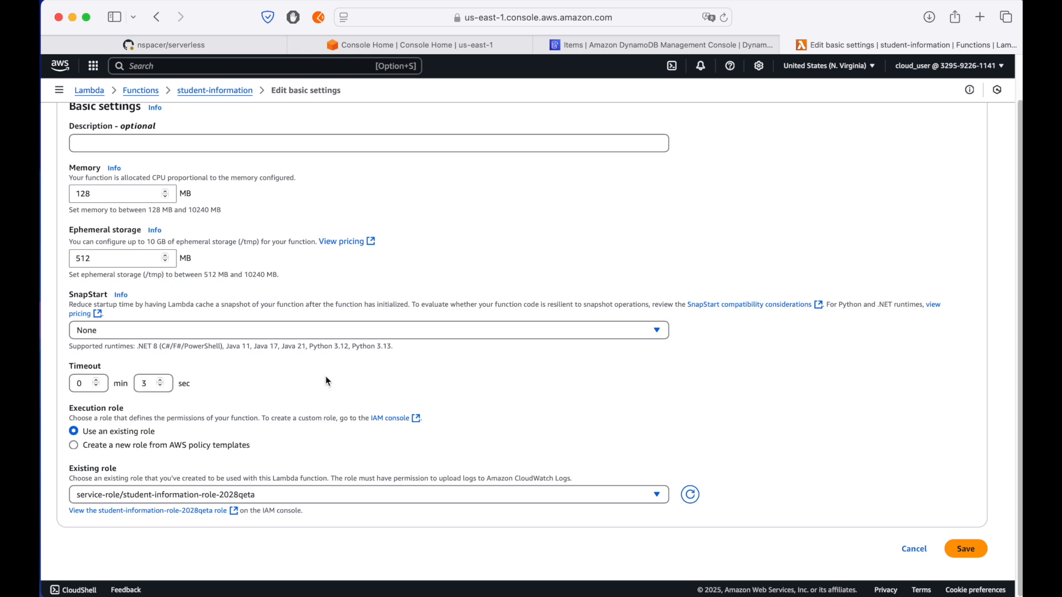
click(79, 384)
drag(79, 385, 75, 385)
text(5)
Step: Open the function's existing execution role in IAM and expand its AWSLambdaBasicExecutionRole policy to show the JSON
click(173, 516)
click(927, 48)
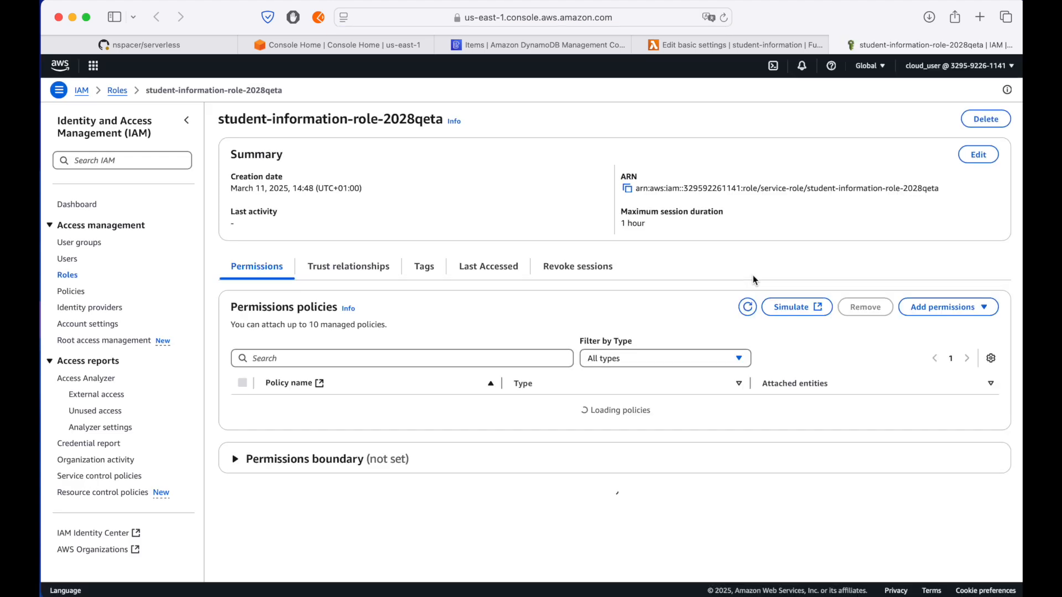
click(273, 406)
scroll(429, 315, down, 2)
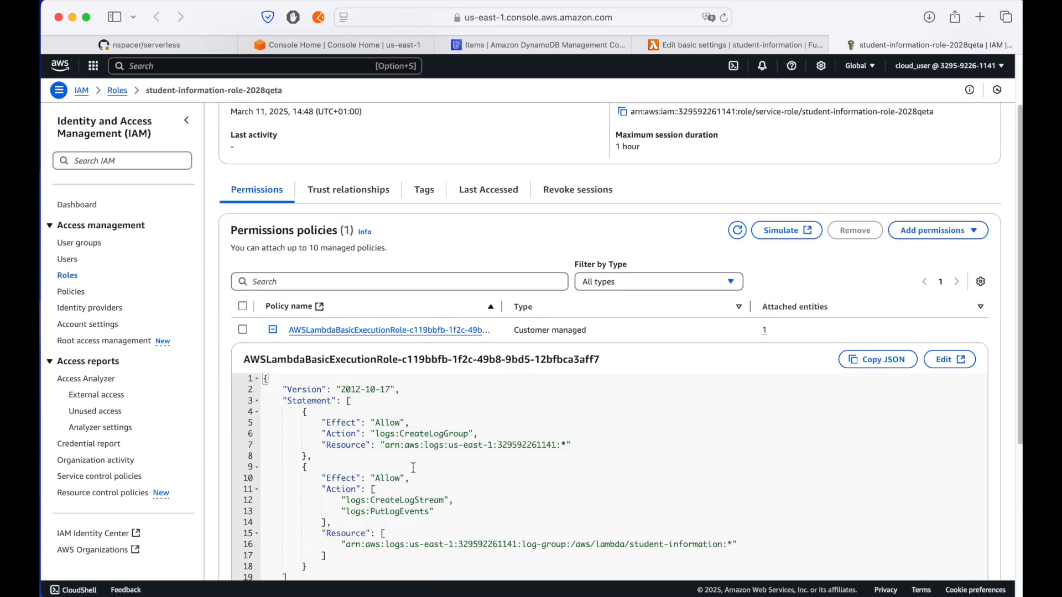
scroll(429, 315, down, 3)
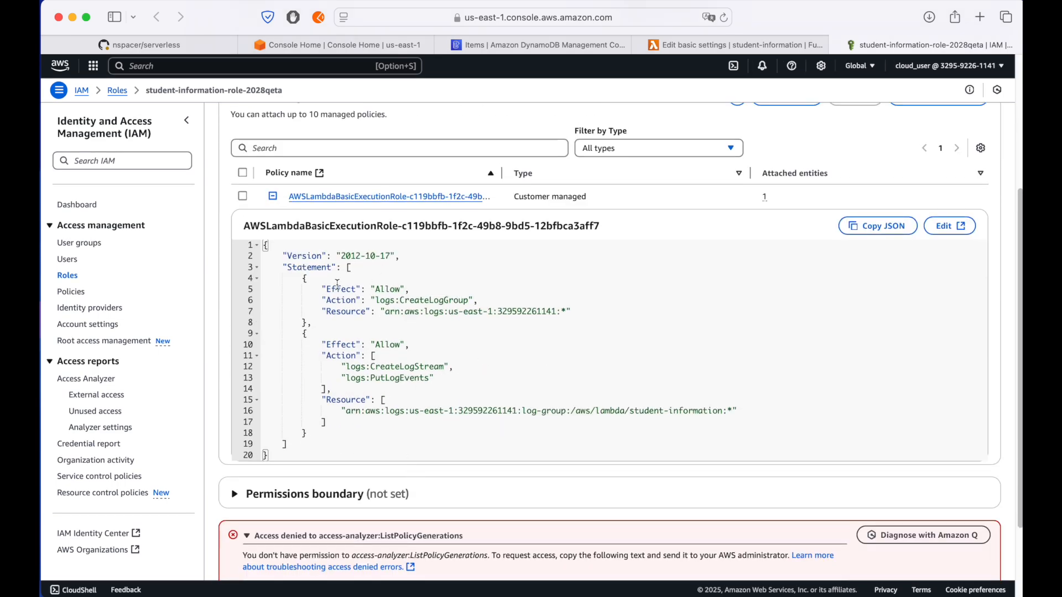
Step: Examine the log permission statements in the role's policy JSON and open the policy for editing
click(288, 258)
drag(288, 258, 468, 422)
click(396, 344)
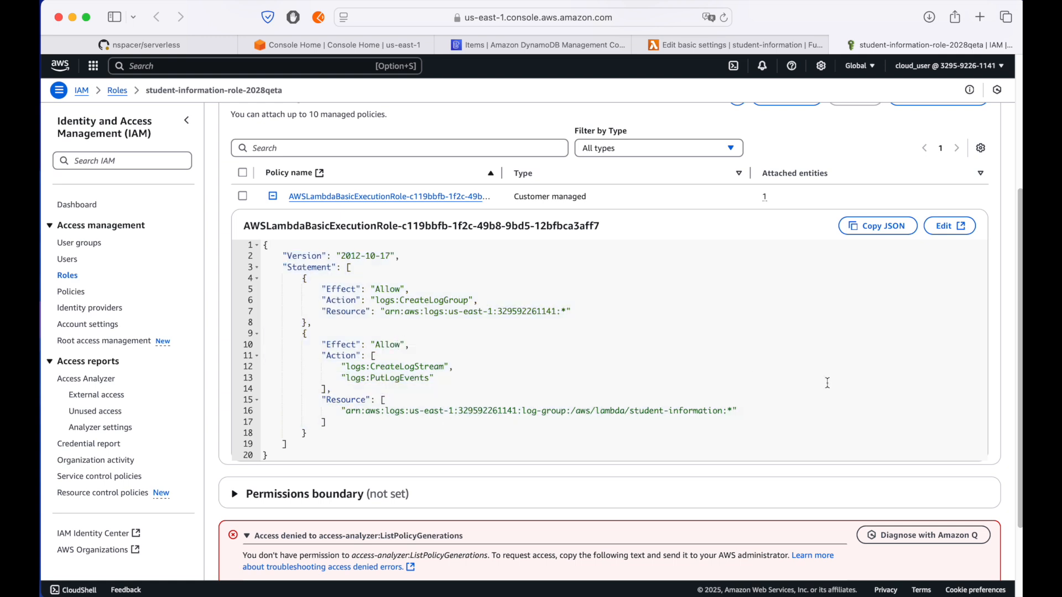
click(961, 226)
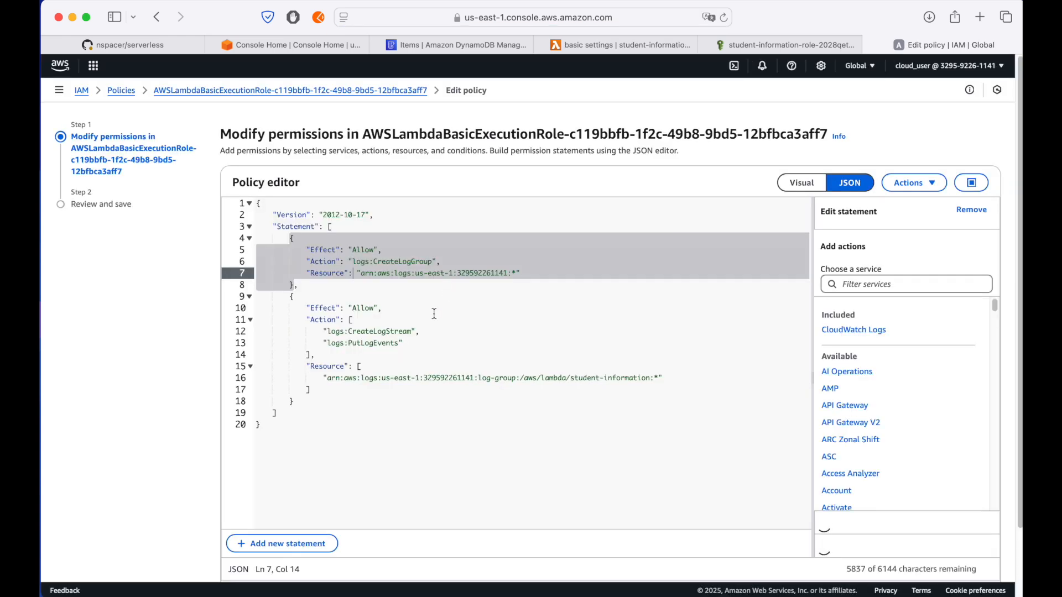
Step: Add a new statement to the role's policy JSON and place the focus on its empty Action list
click(306, 400)
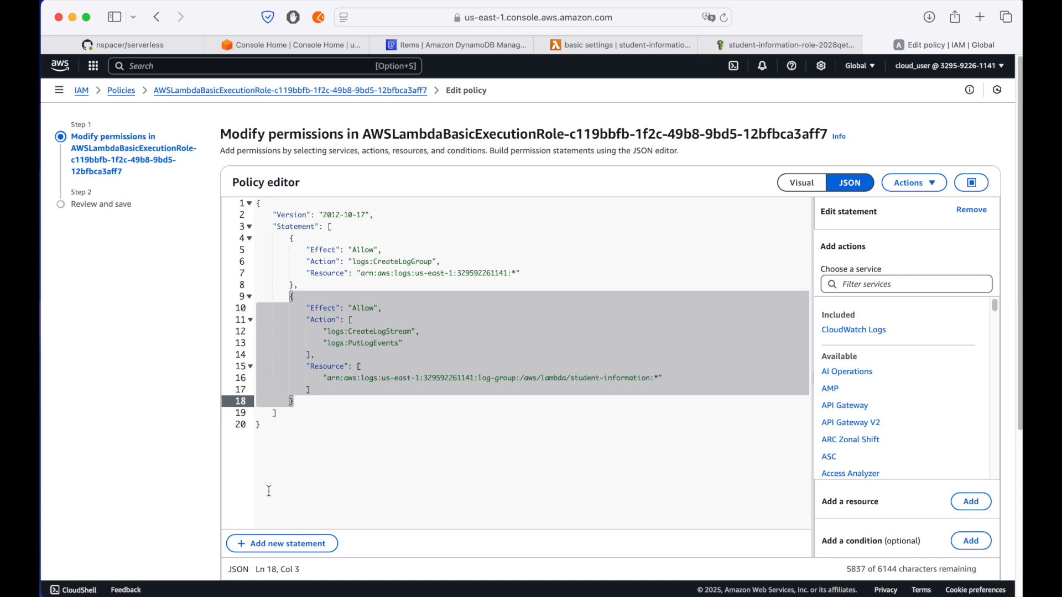
click(259, 544)
scroll(455, 423, down, 1)
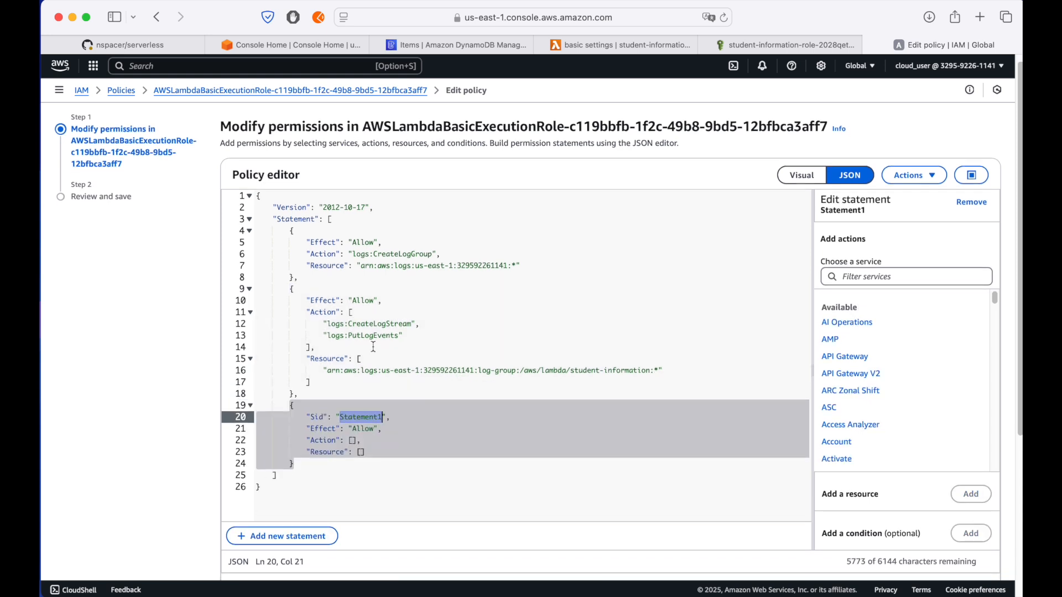
click(410, 336)
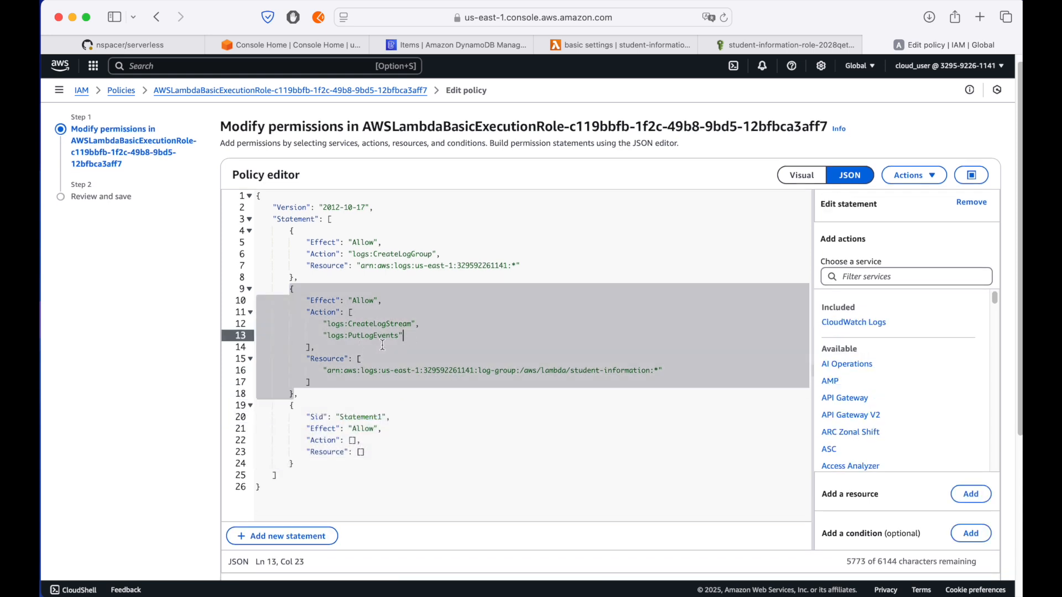
click(354, 441)
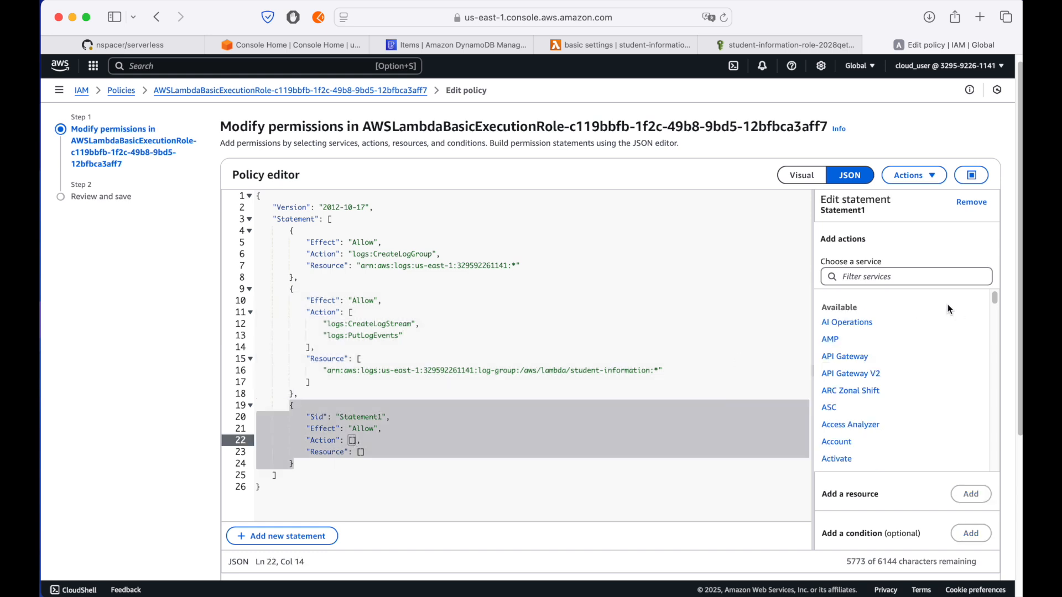
Step: Find the DynamoDB service and include all its actions (dynamodb:*) in the new policy statement
click(844, 273)
text(dynamod)
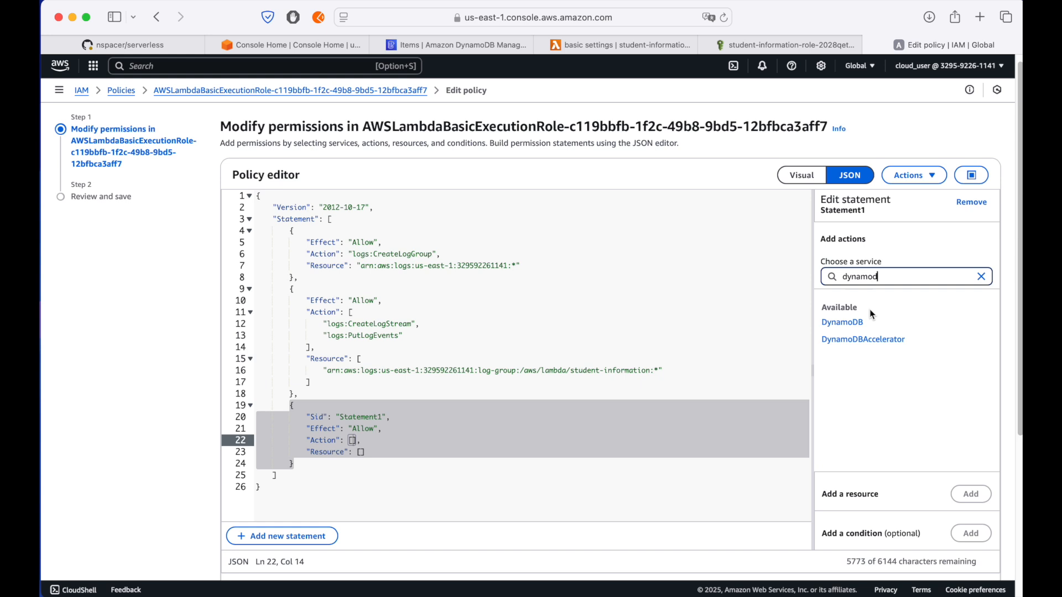
click(876, 323)
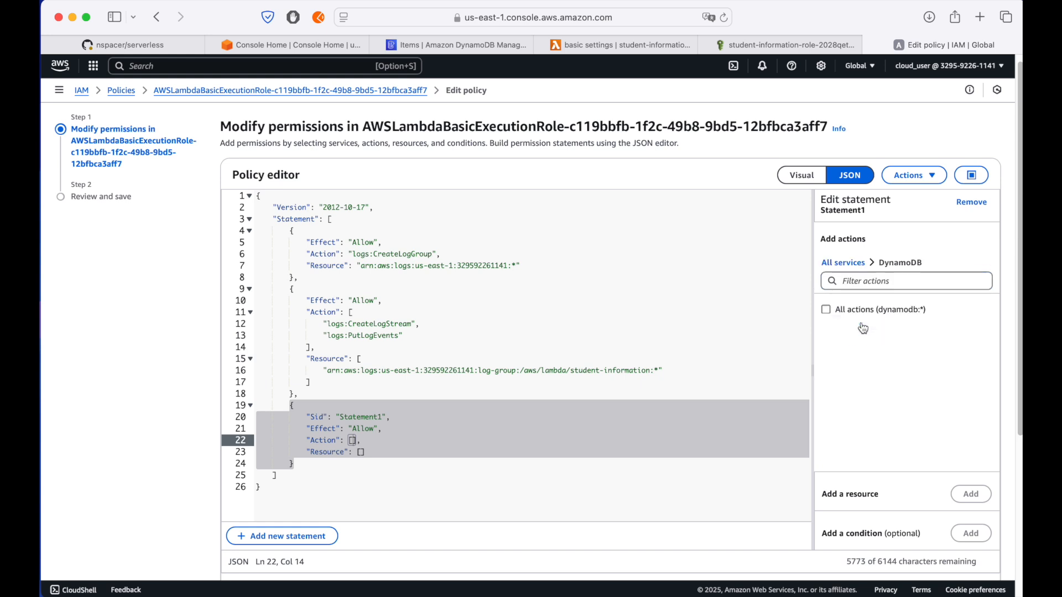
click(827, 310)
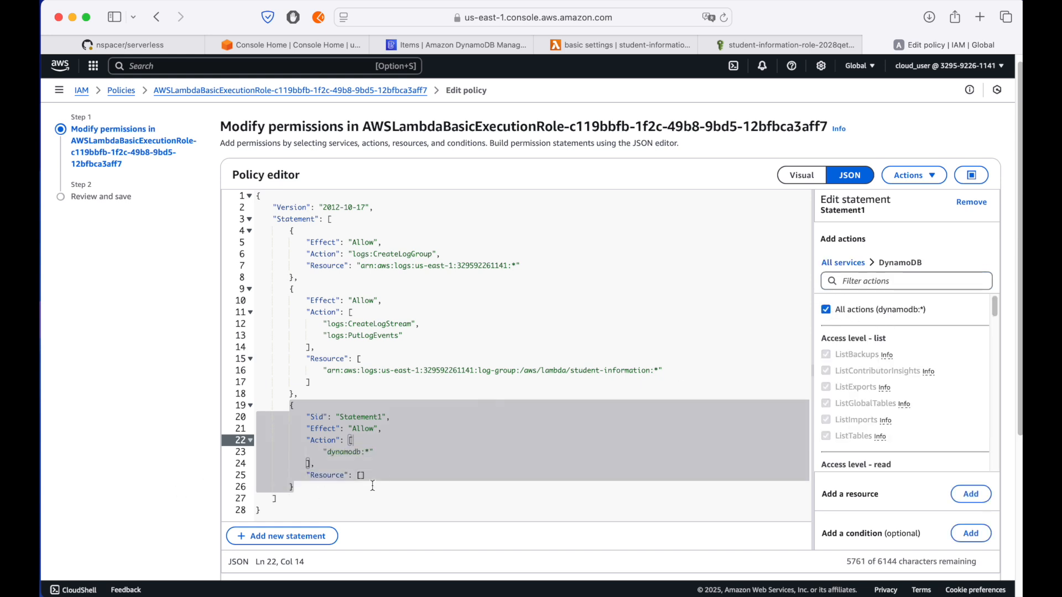
Step: Add a DynamoDB resource of type All Resources to the new statement
click(361, 475)
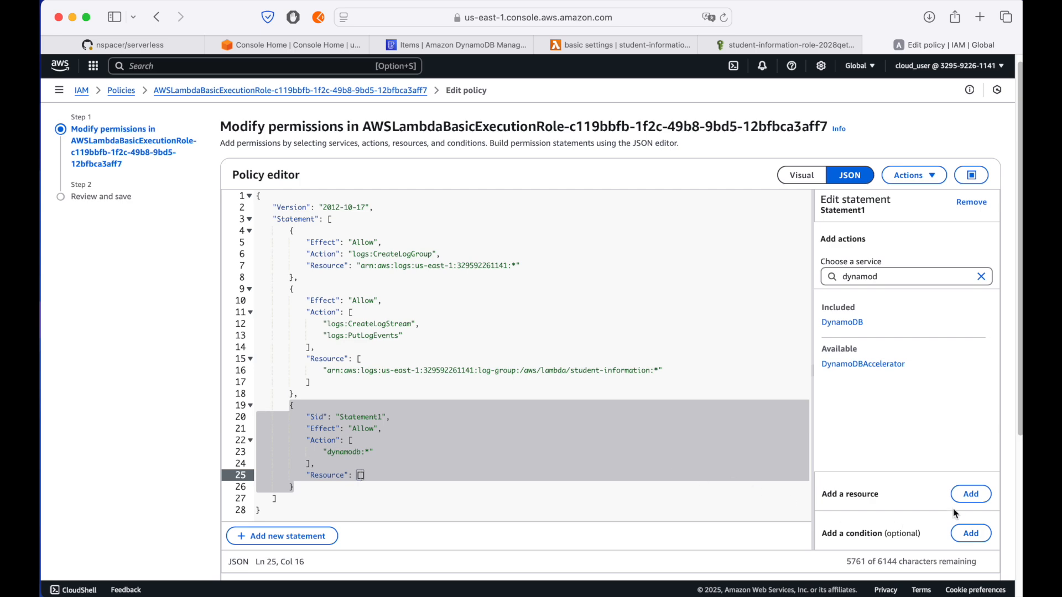
click(971, 494)
click(461, 341)
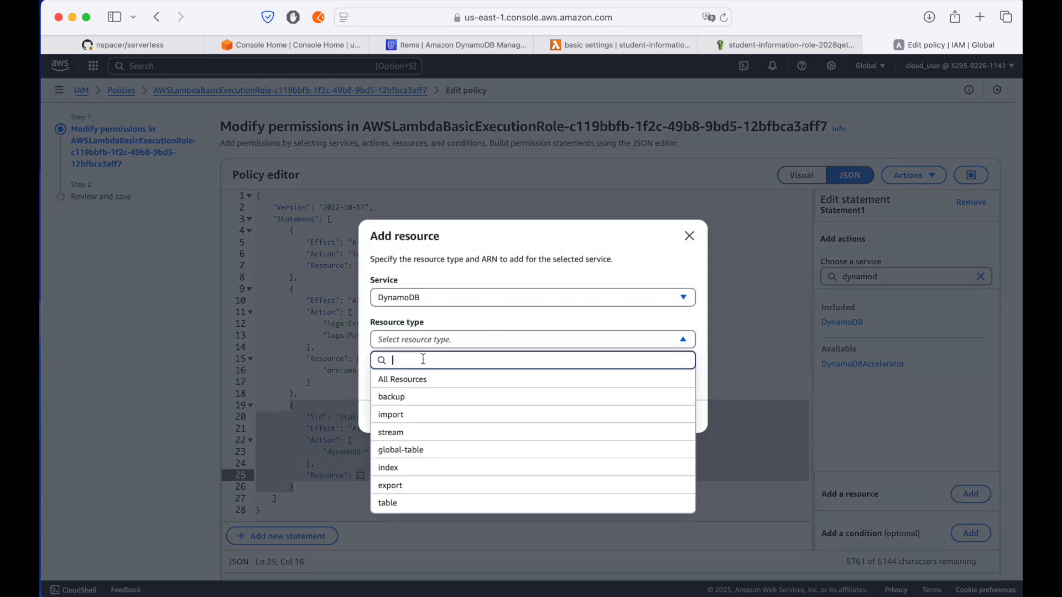
click(409, 380)
click(658, 417)
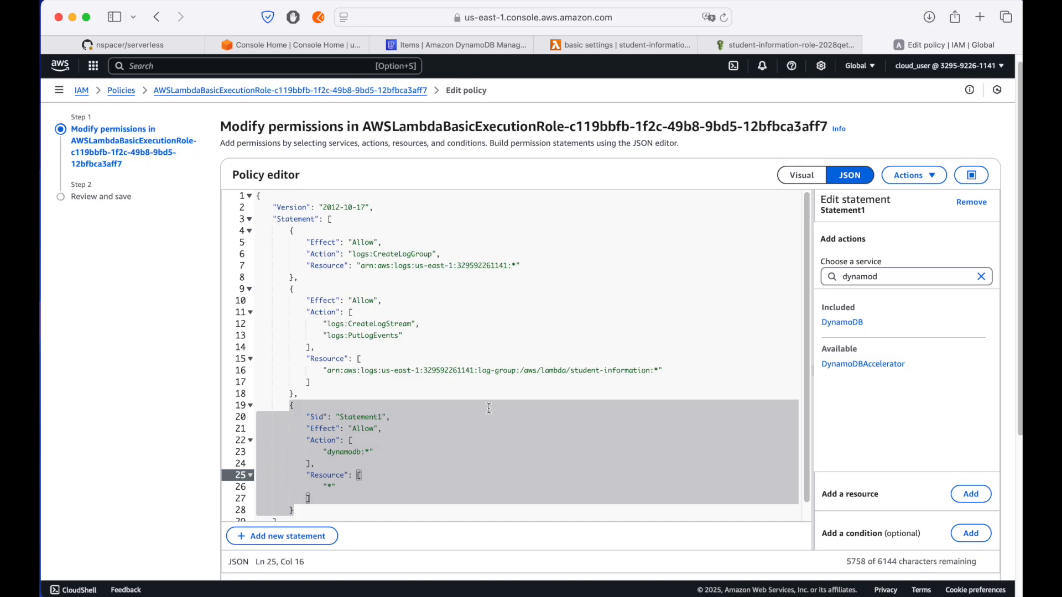
Step: Review the edited policy permissions and save the changes as the new default version
scroll(688, 367, down, 5)
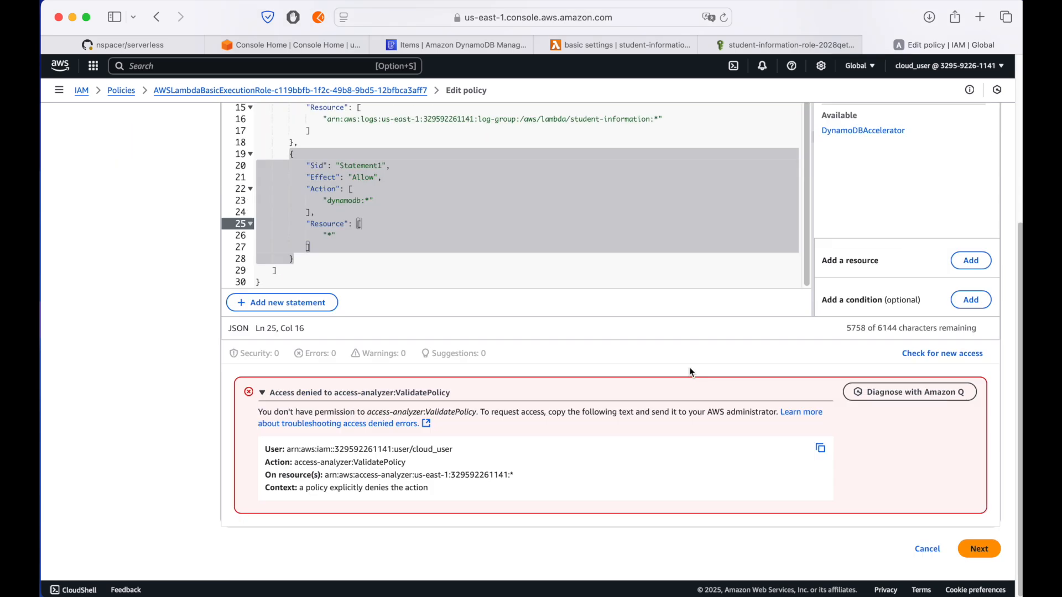
scroll(688, 366, up, 5)
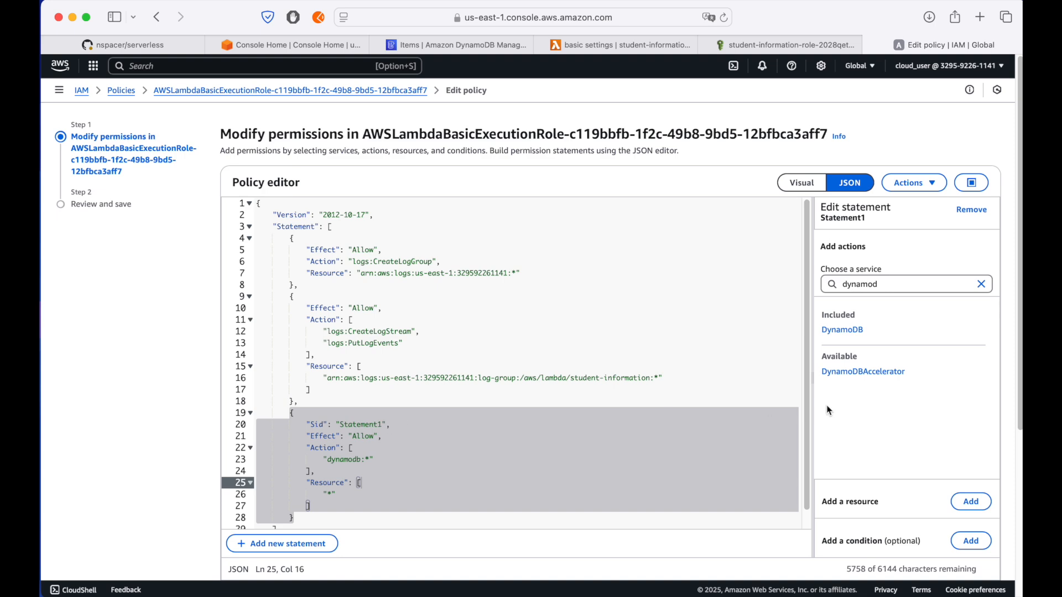
scroll(971, 407, down, 5)
click(978, 545)
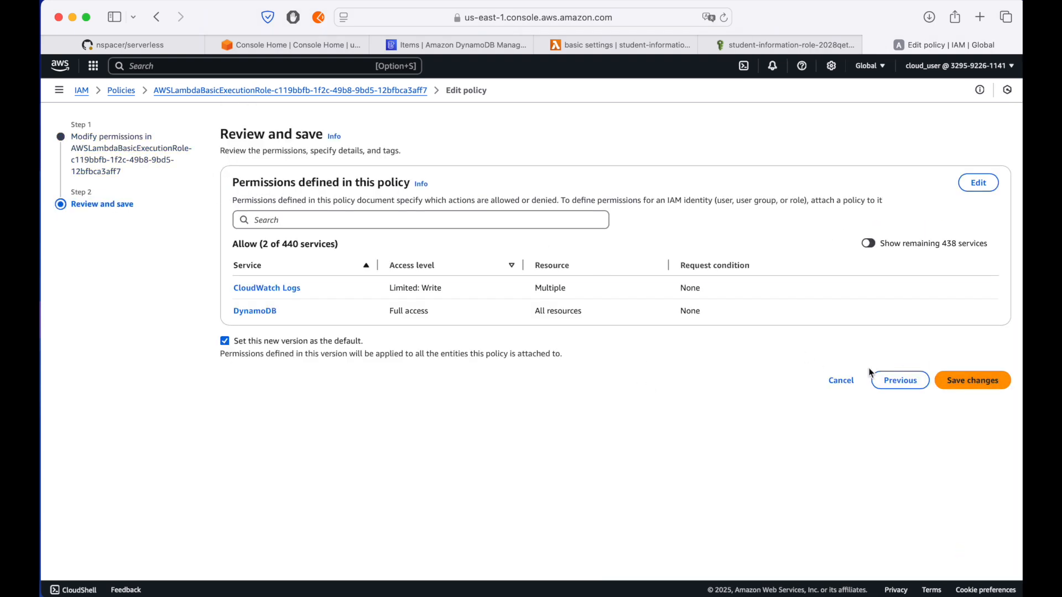
click(974, 381)
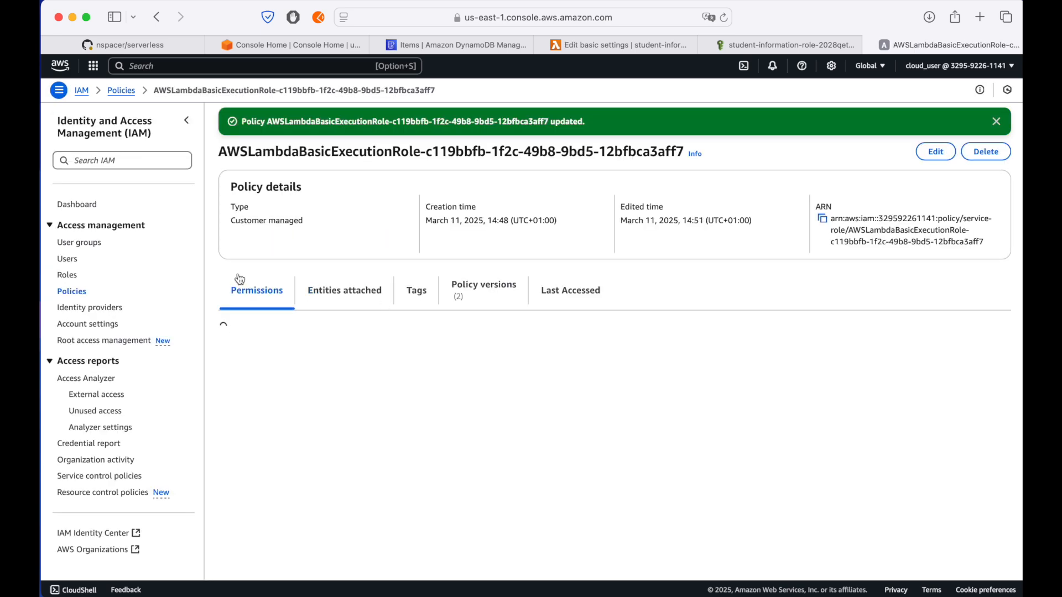
Step: Return to the student-information role, refresh its permissions policies and examine the updated JSON of the AWSLambdaBasicExecutionRole policy
click(872, 45)
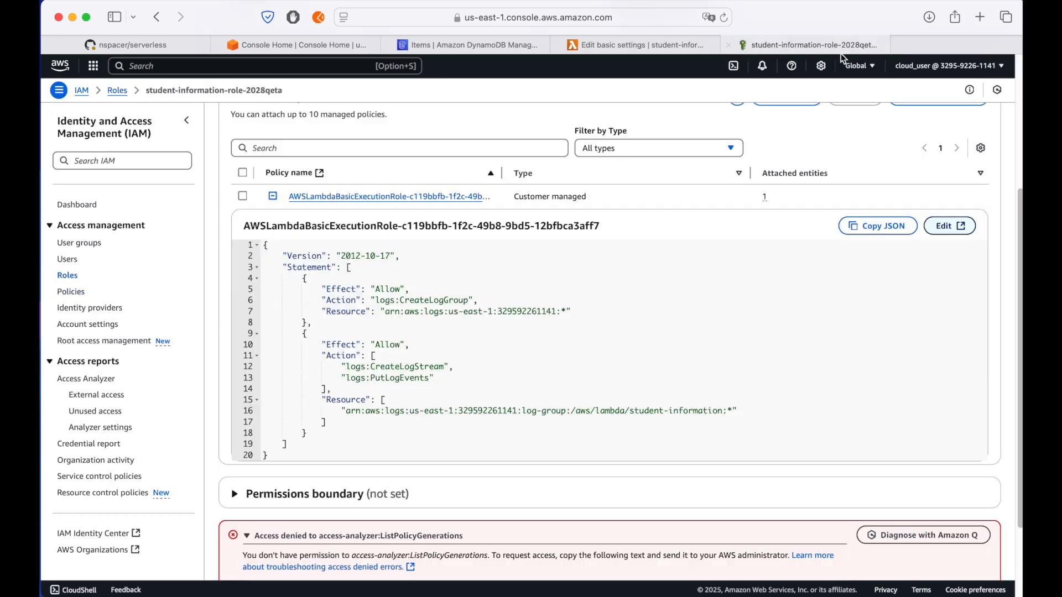
scroll(741, 244, up, 5)
click(739, 308)
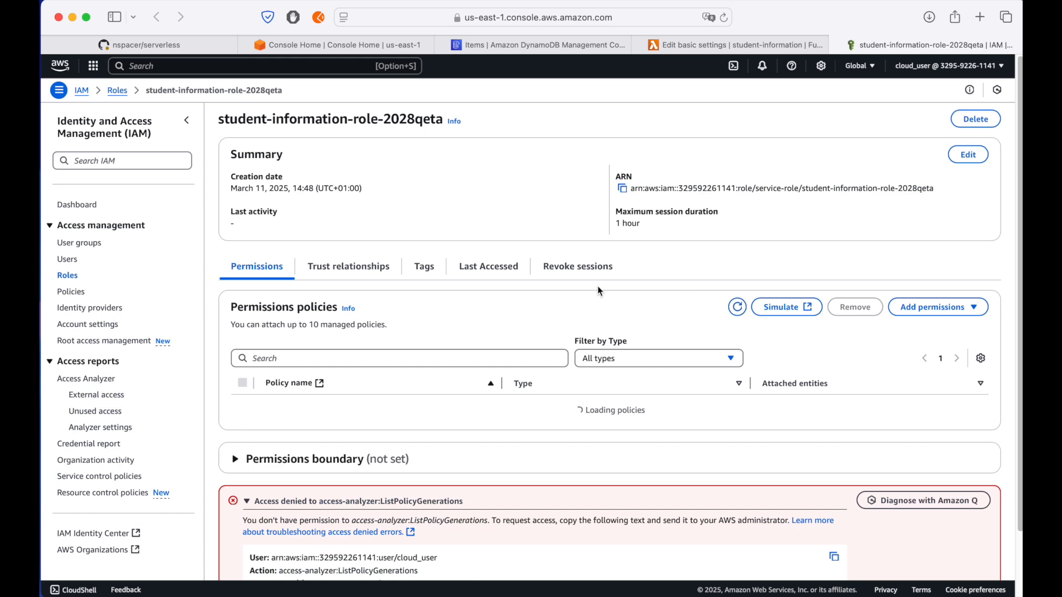
scroll(598, 286, down, 2)
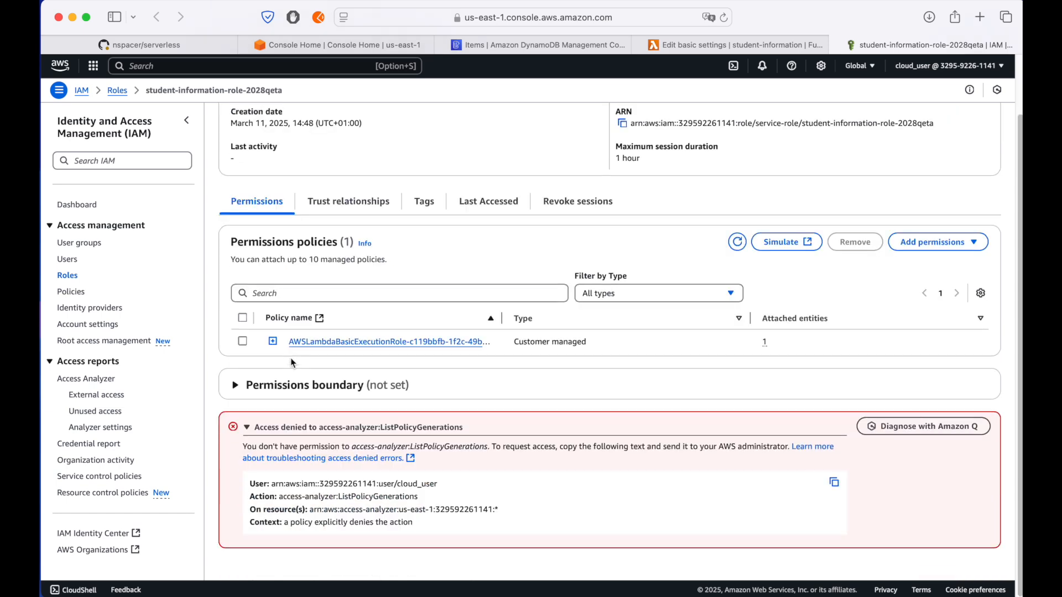
click(273, 342)
scroll(502, 387, down, 6)
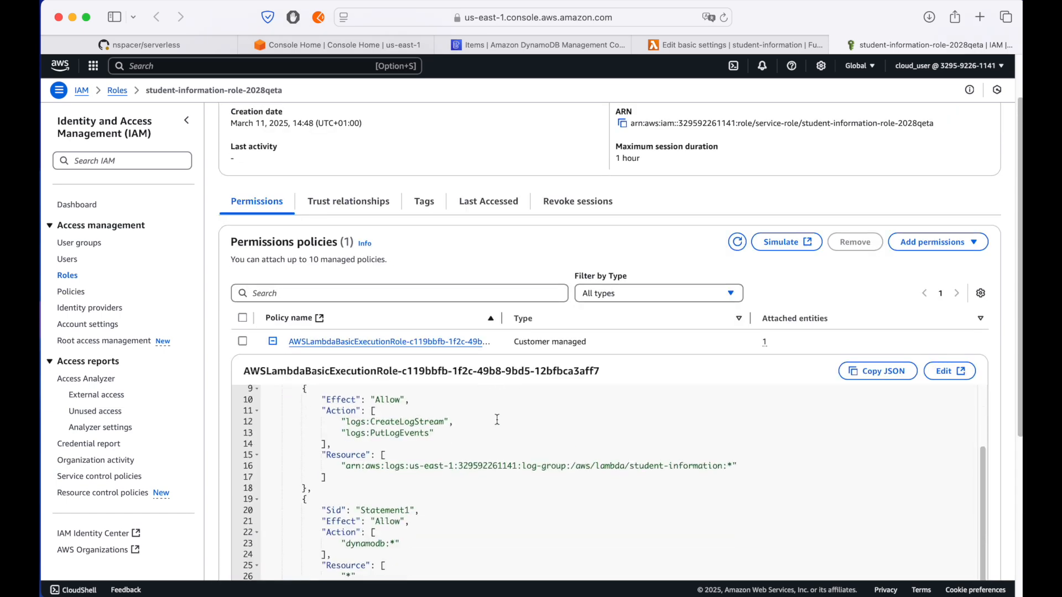
drag(328, 407, 361, 454)
click(442, 463)
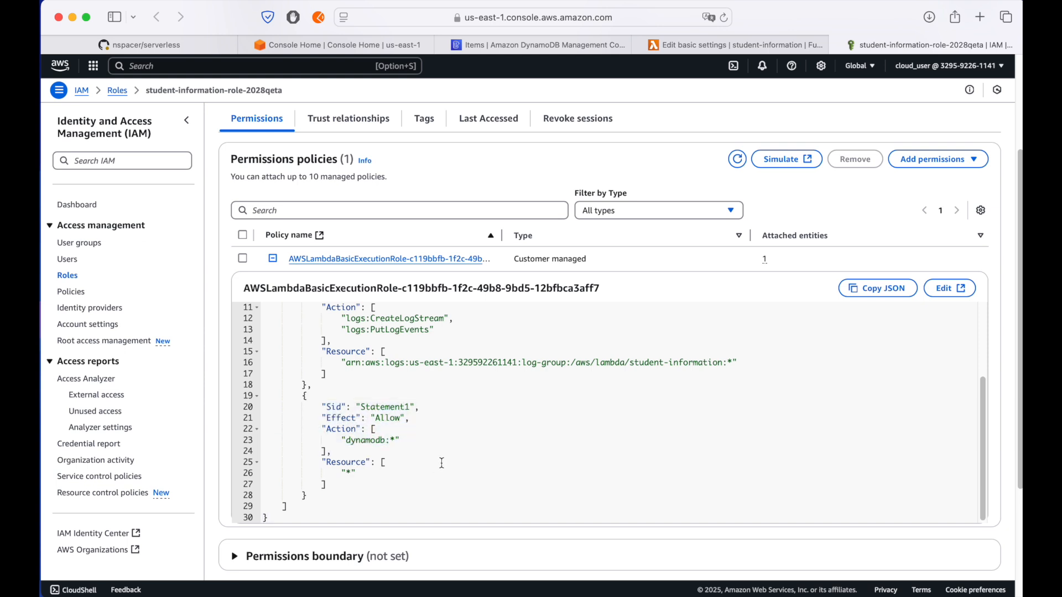
Step: Return to the student-information function's basic settings, save them and dismiss the confirmation banner
click(837, 44)
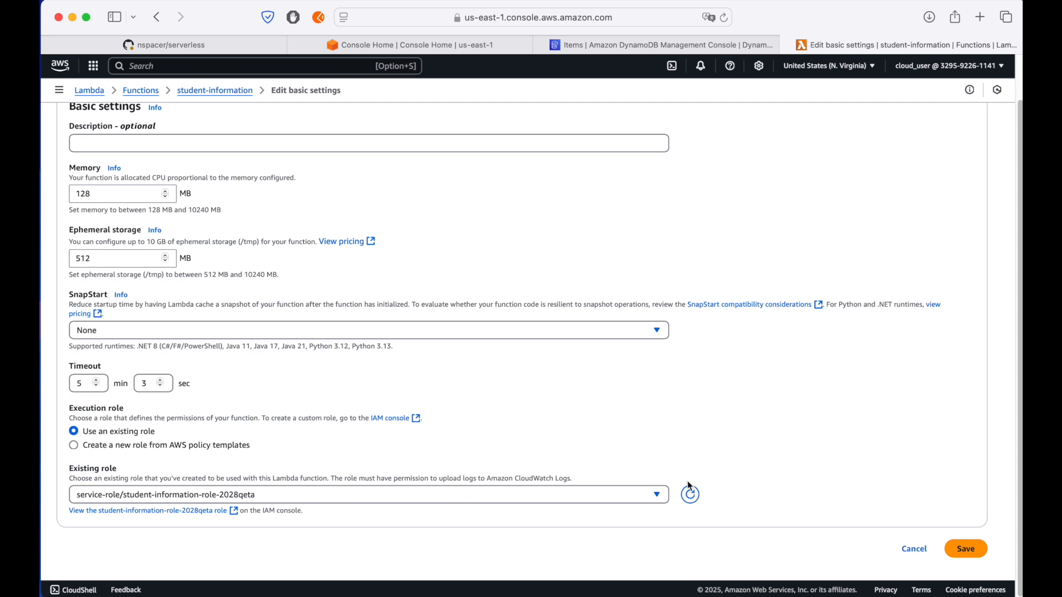
click(966, 549)
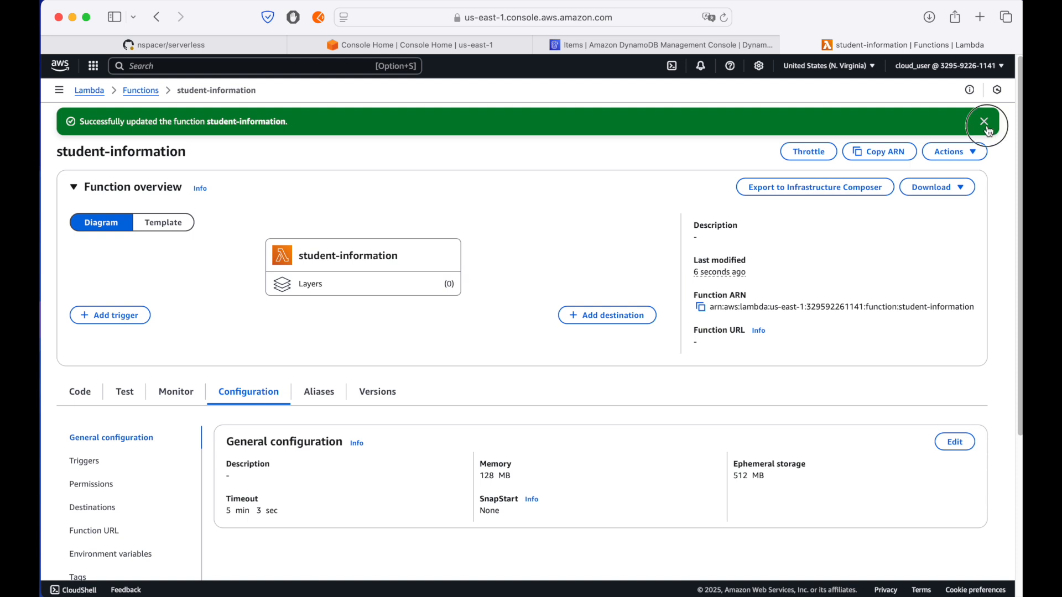
click(984, 121)
scroll(542, 244, down, 5)
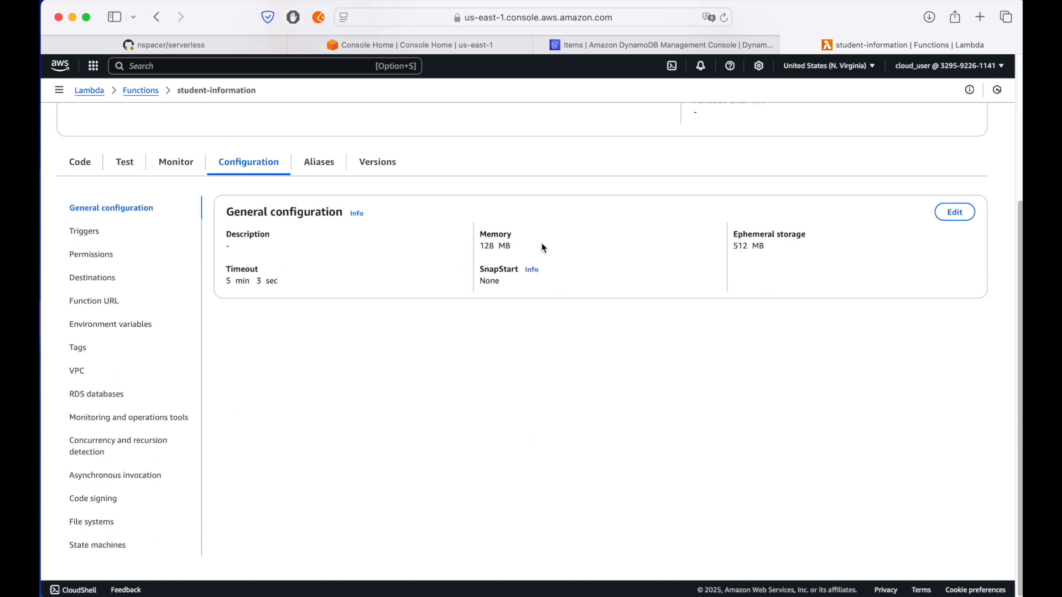
Step: Refresh the execution role in the function's permissions configuration and display the resource summary for Amazon DynamoDB
click(90, 254)
click(378, 320)
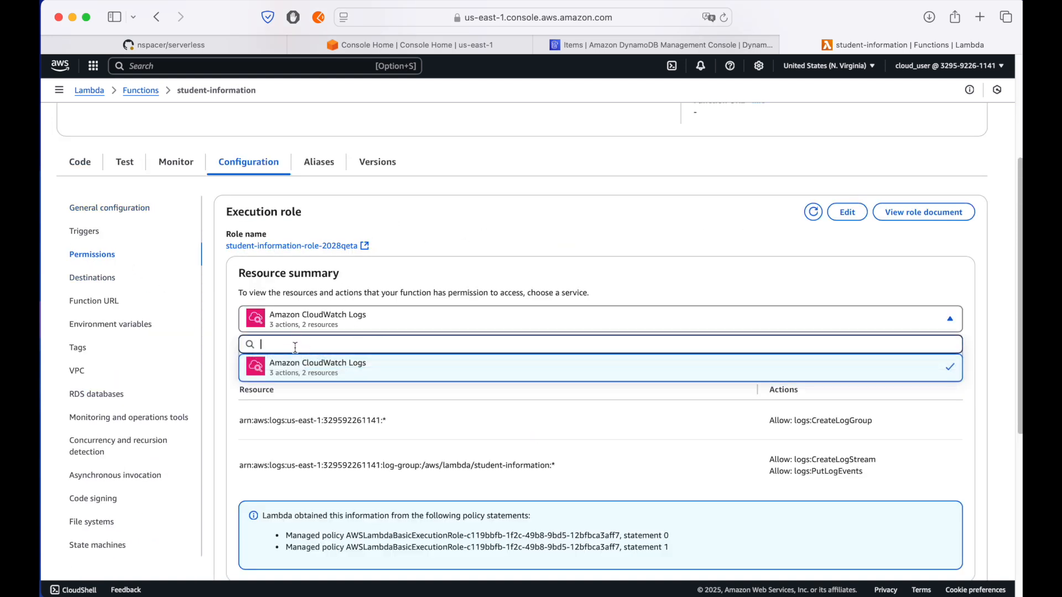
click(386, 319)
click(813, 212)
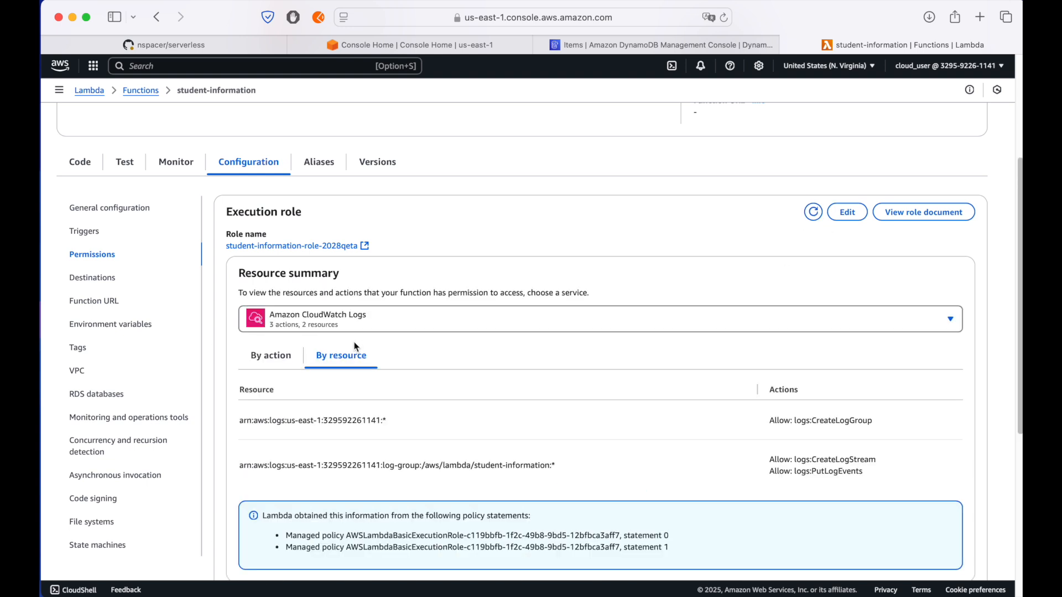
click(287, 319)
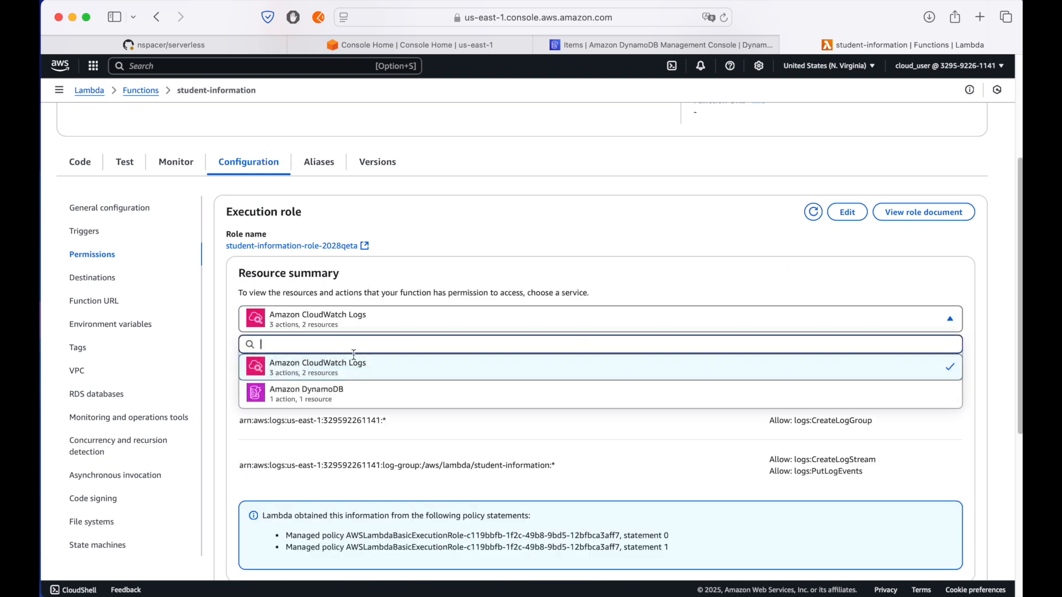
click(355, 397)
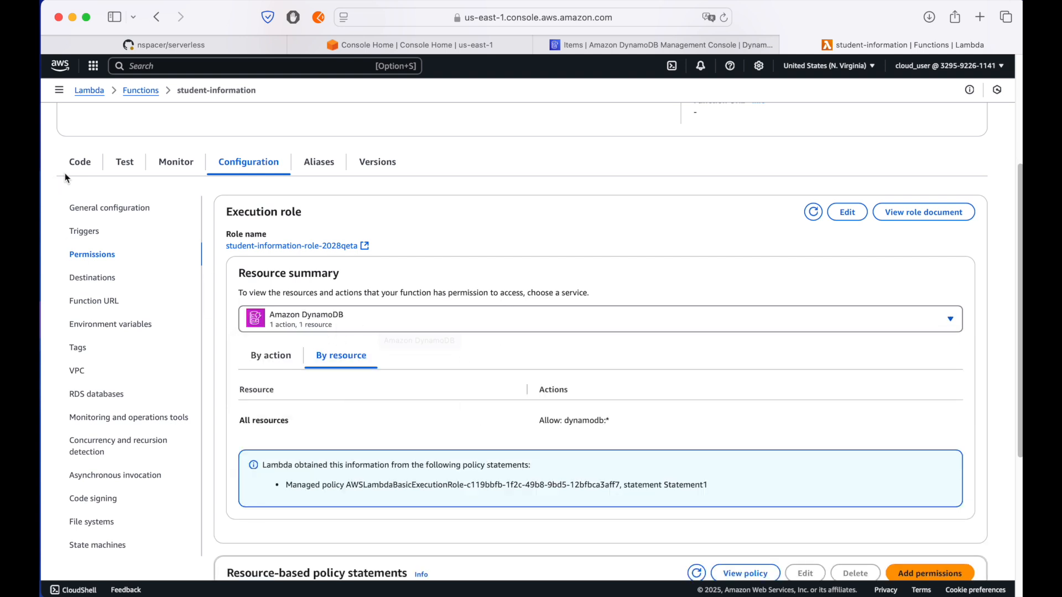
Step: Show the function's source code, check the files in the serverless GitHub repository and return to the function
click(77, 163)
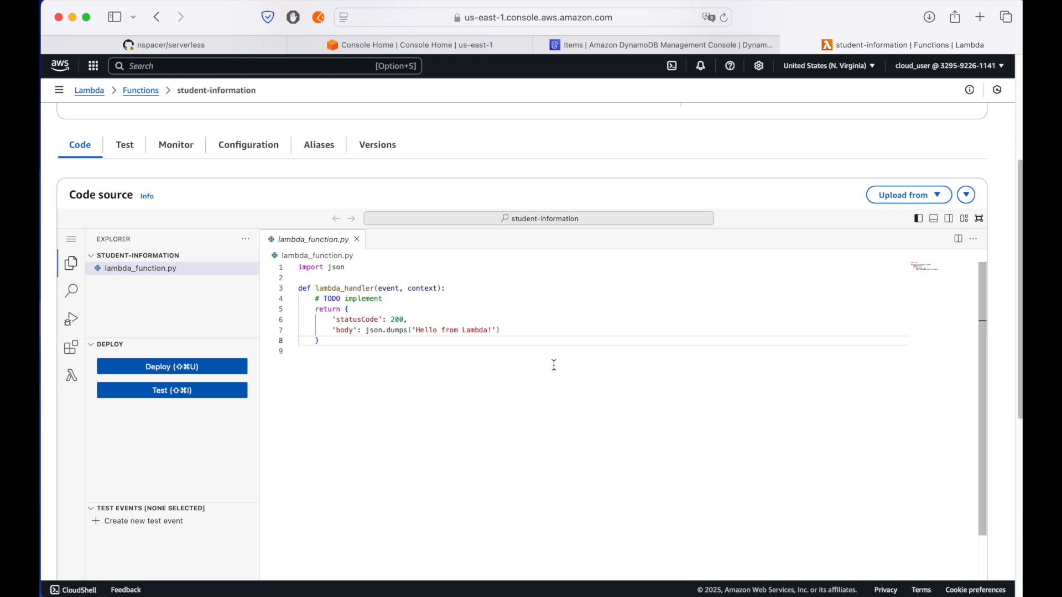
click(232, 46)
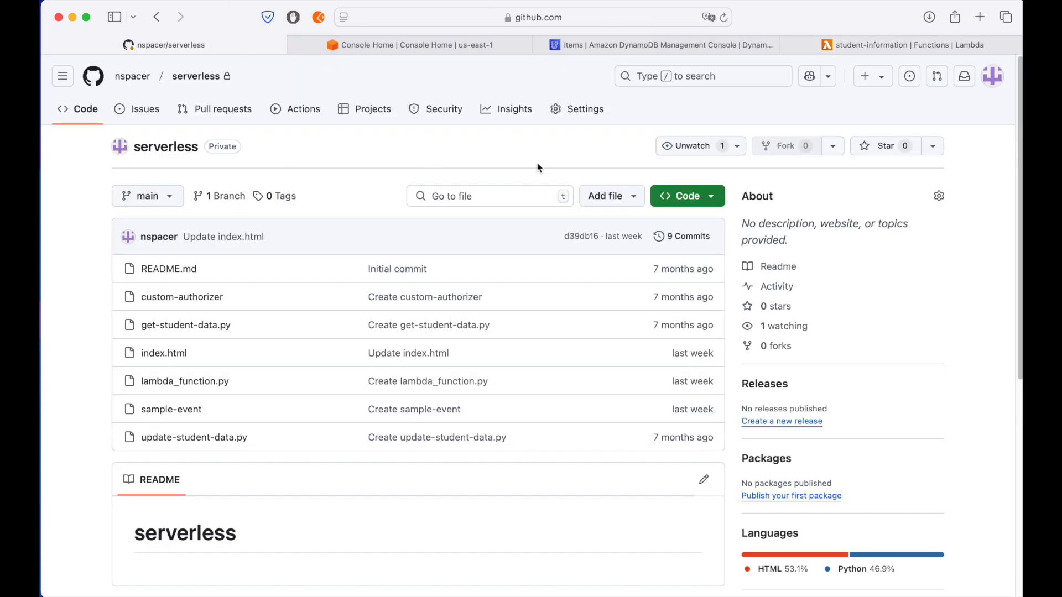
click(878, 39)
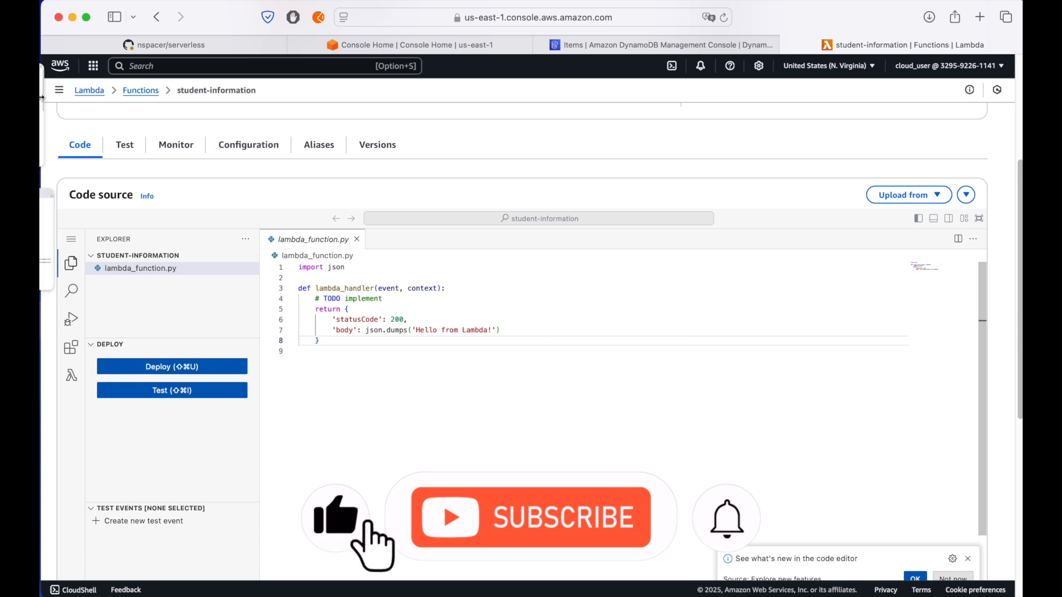
Step: Switch to Finder and preview lambda_function.py in the serverless-main folder
click(133, 230)
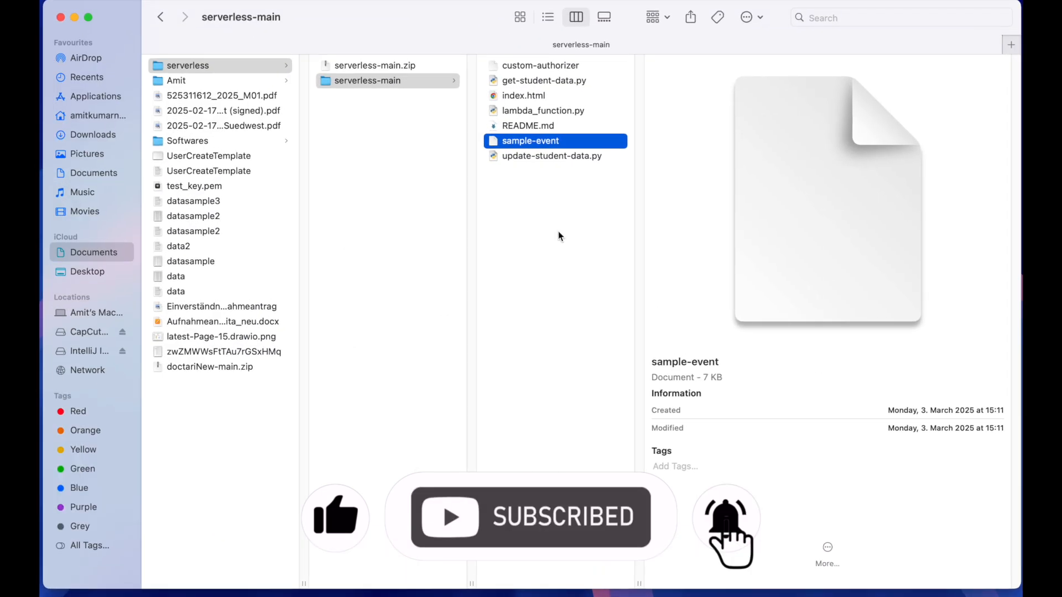
click(539, 98)
click(538, 112)
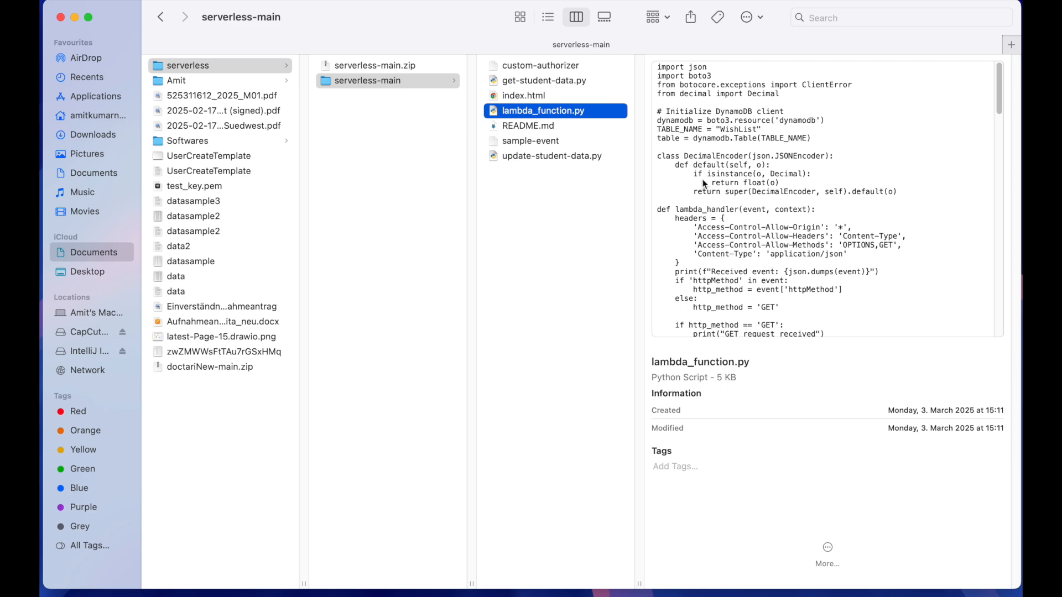
Step: Open lambda_function.py, copy its entire code, close the file and return to the Lambda code editor in Safari
double_click(543, 108)
click(488, 293)
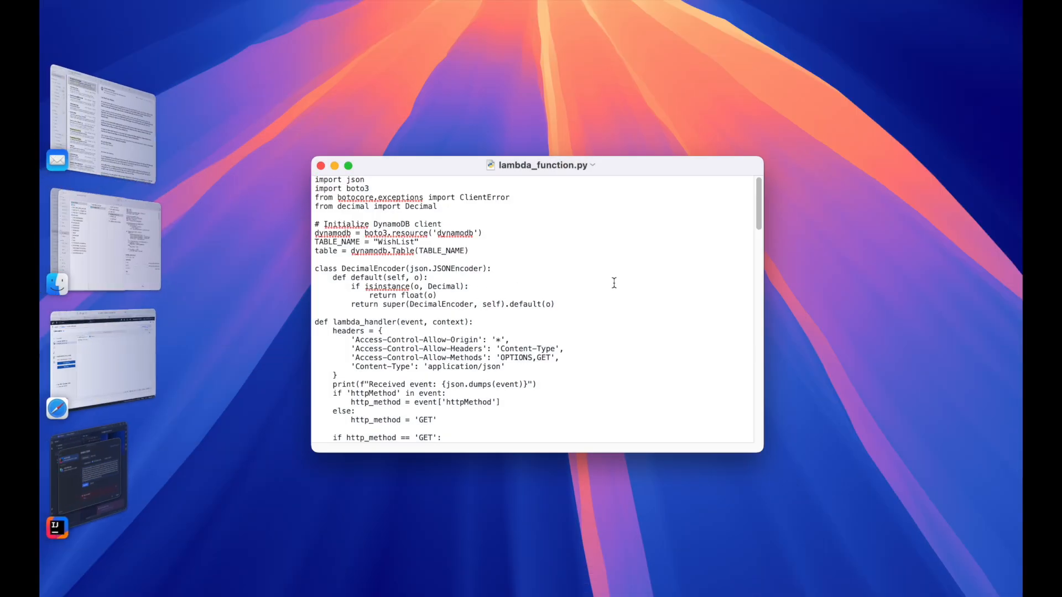
key(super+a)
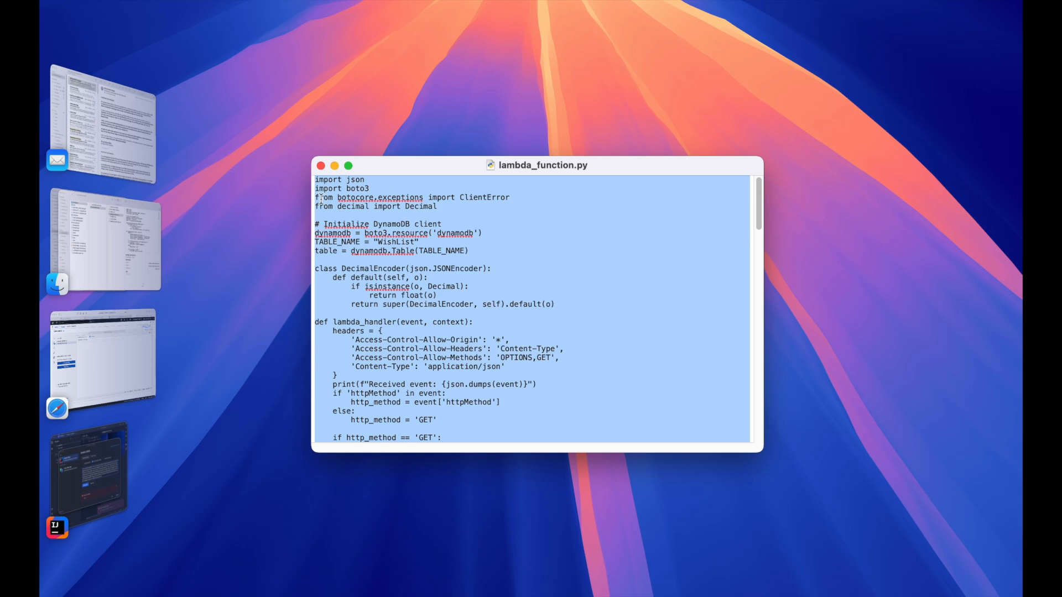
click(320, 166)
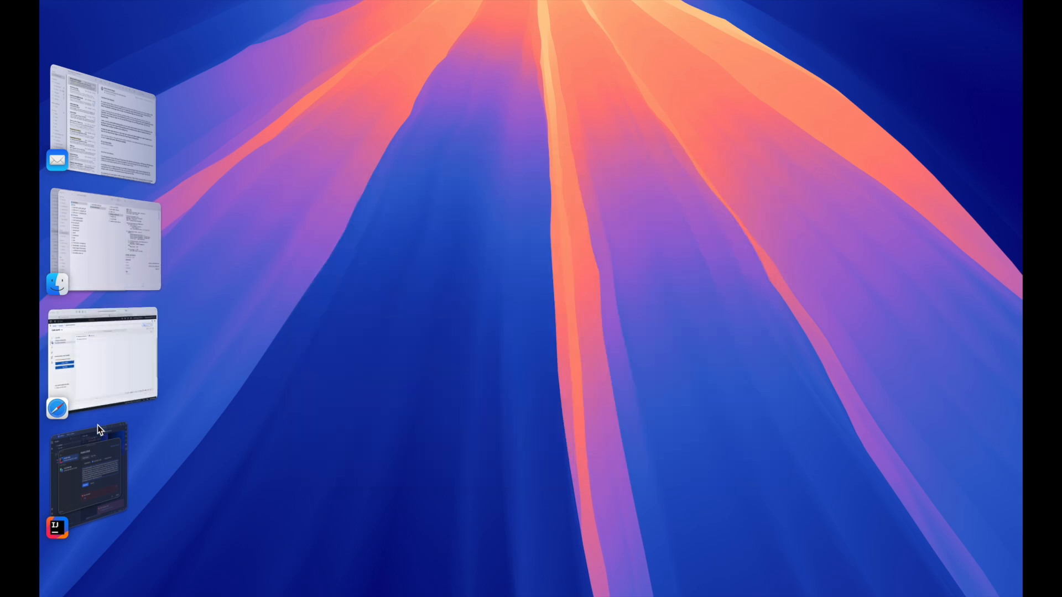
click(107, 371)
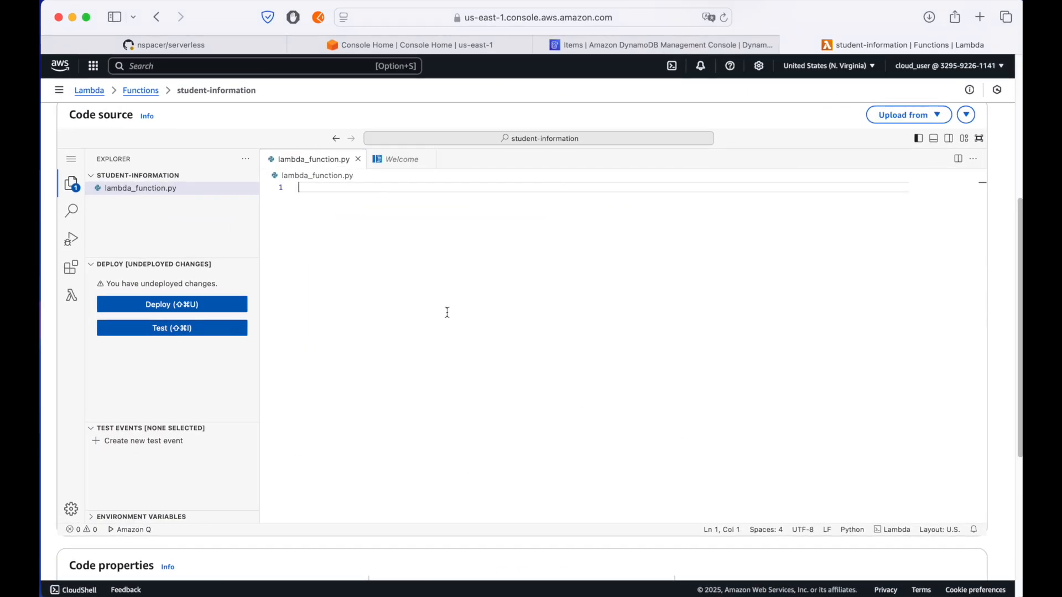
Step: Paste the copied Python code into the function's lambda_function.py and bring the beginning of the code into view
key(super+v)
scroll(541, 336, up, 15)
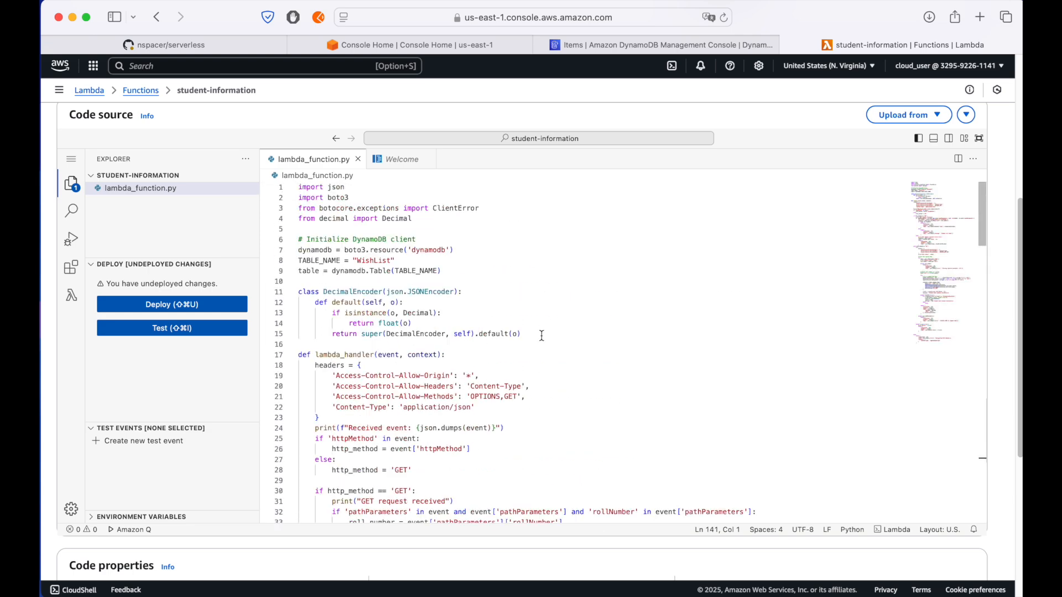
scroll(995, 260, down, 5)
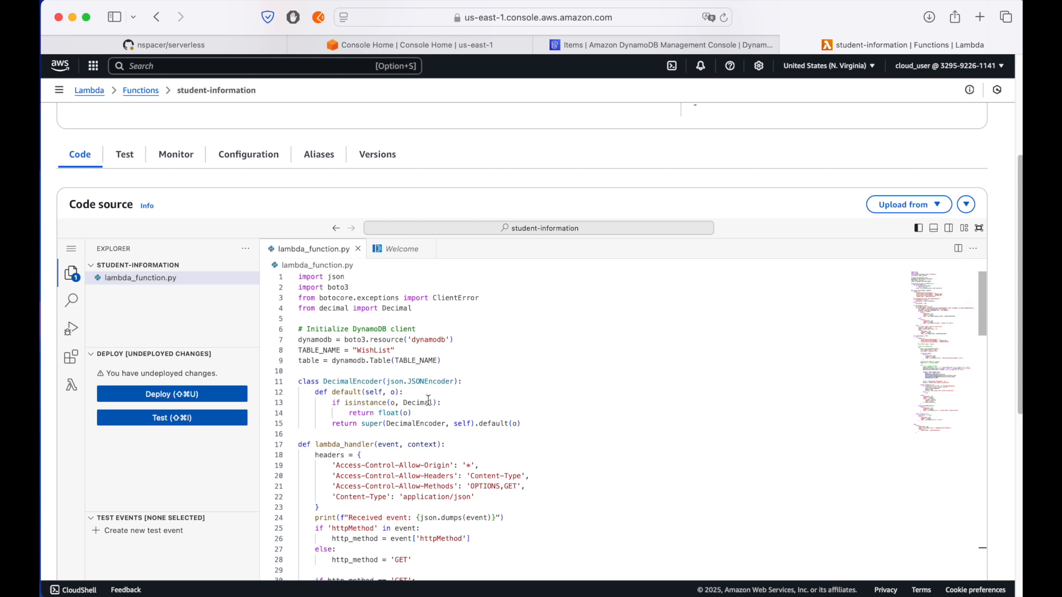
click(433, 402)
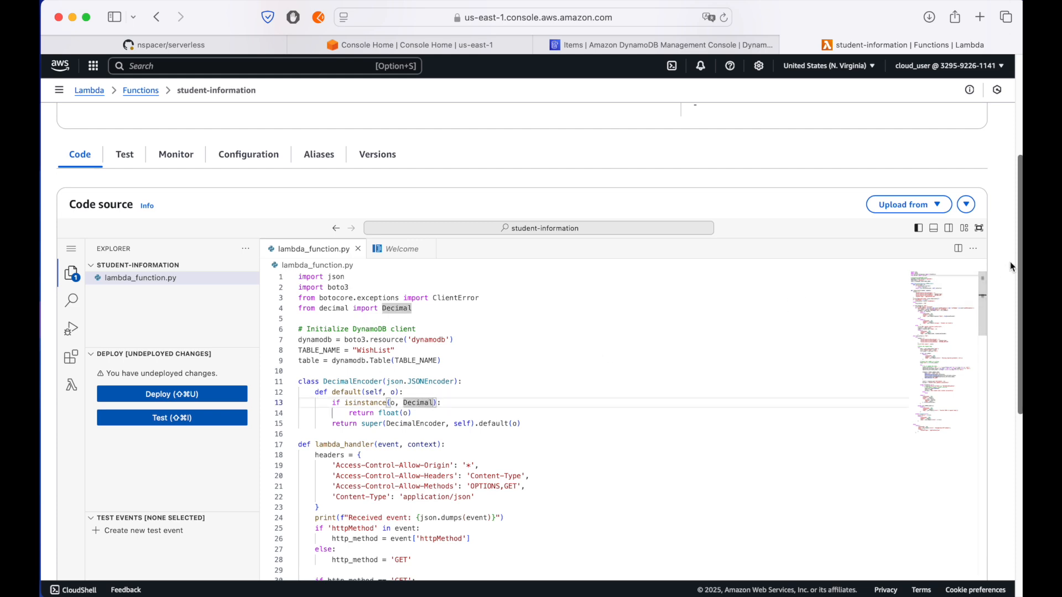
scroll(1008, 266, down, 2)
scroll(1004, 270, down, 3)
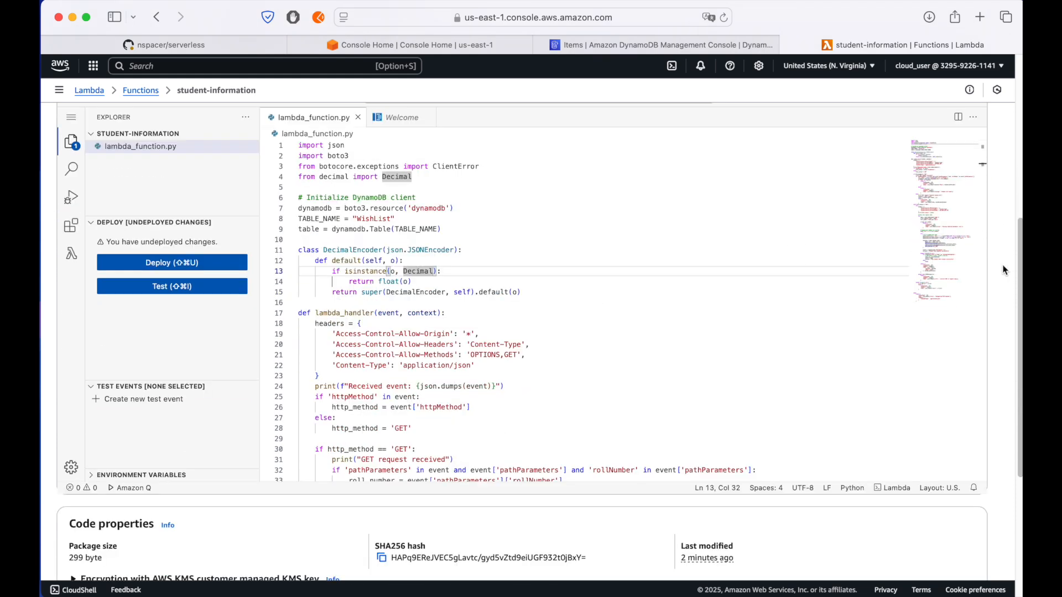
Step: Examine the DynamoDB initialization code, highlighting the WishList table name, the boto3 resource line and the table object
double_click(374, 219)
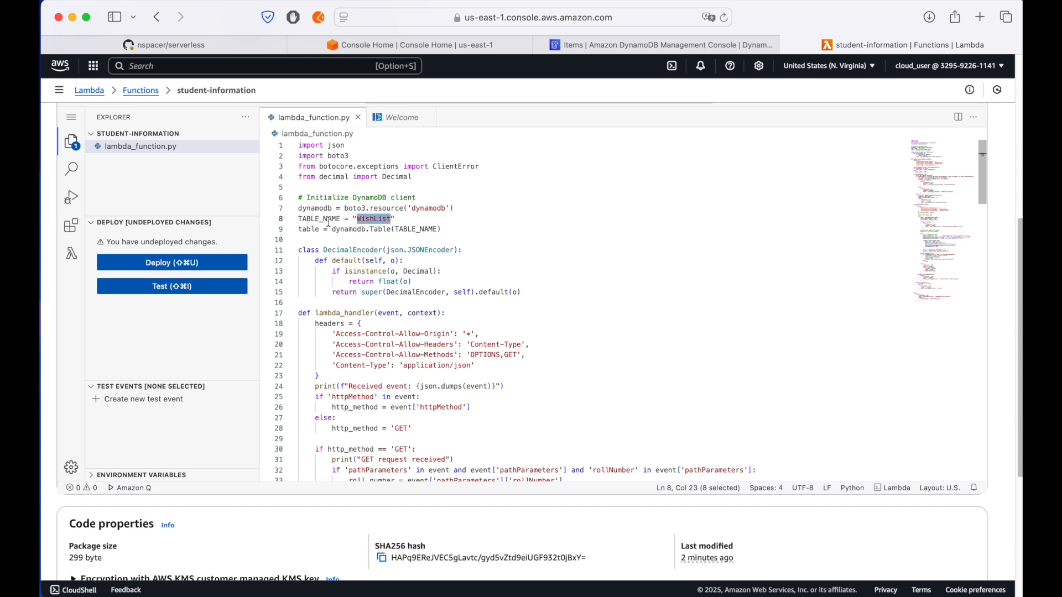
click(327, 219)
double_click(374, 219)
click(418, 221)
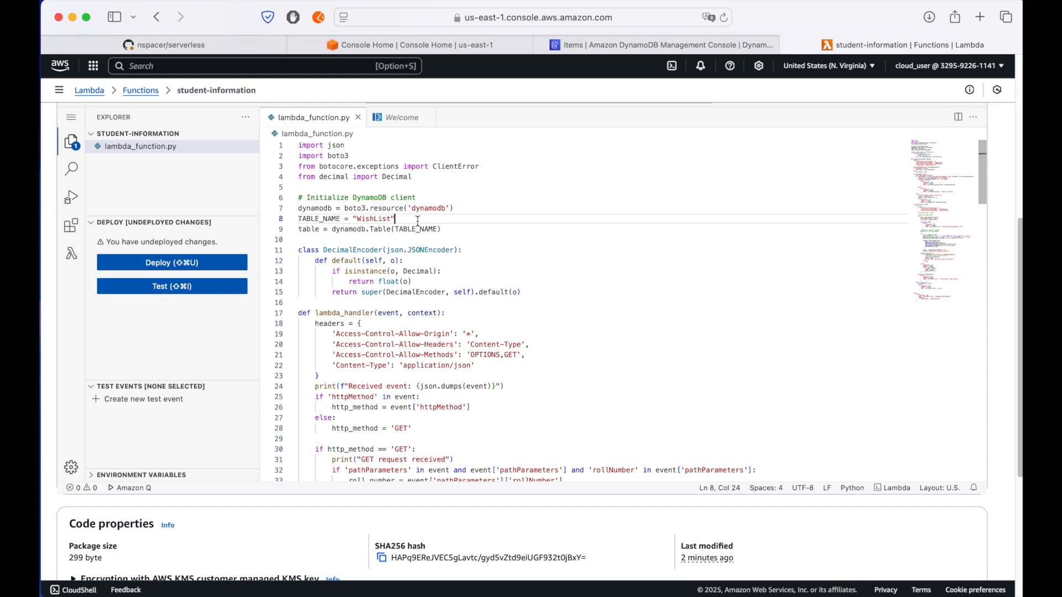
double_click(374, 219)
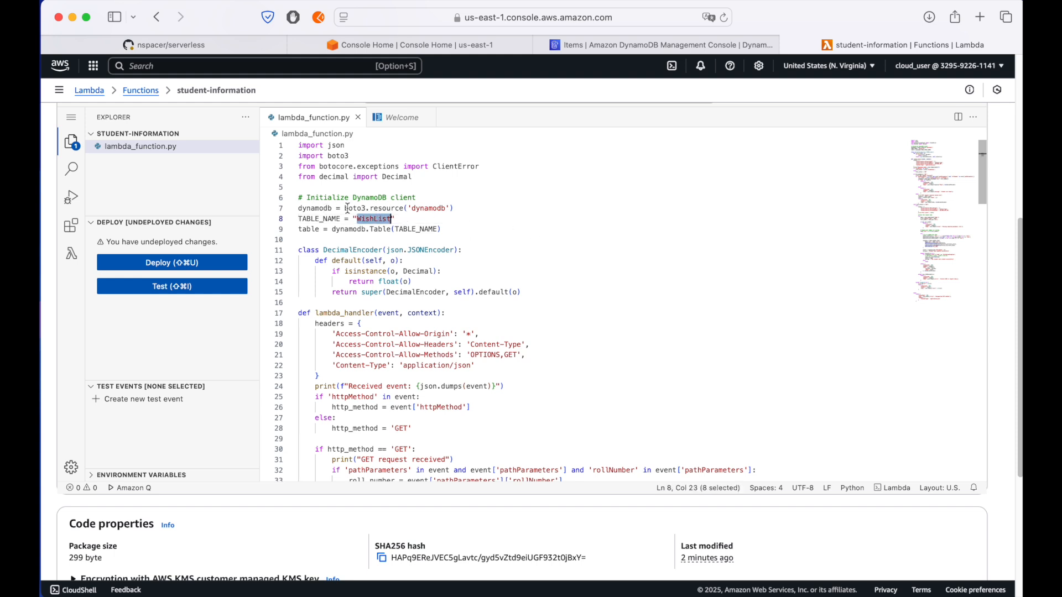
drag(455, 209, 298, 212)
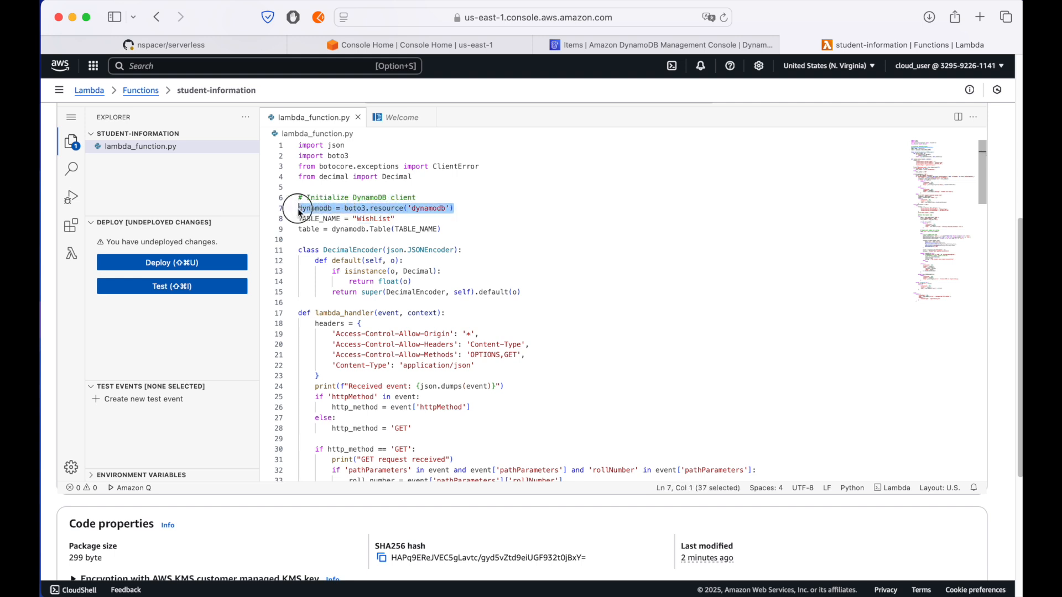
double_click(354, 208)
double_click(385, 208)
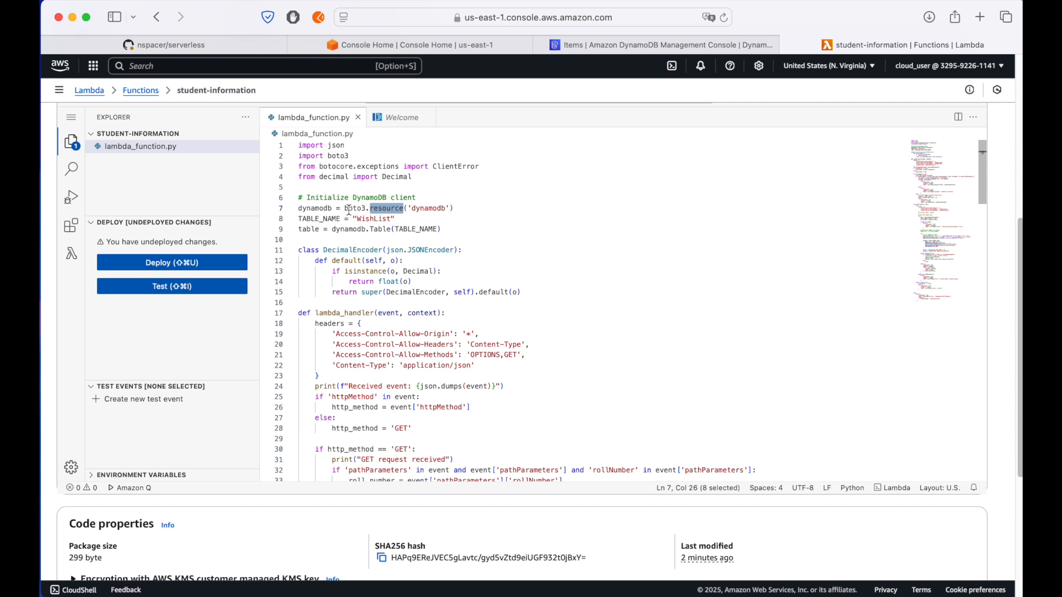
drag(461, 212, 290, 208)
click(467, 210)
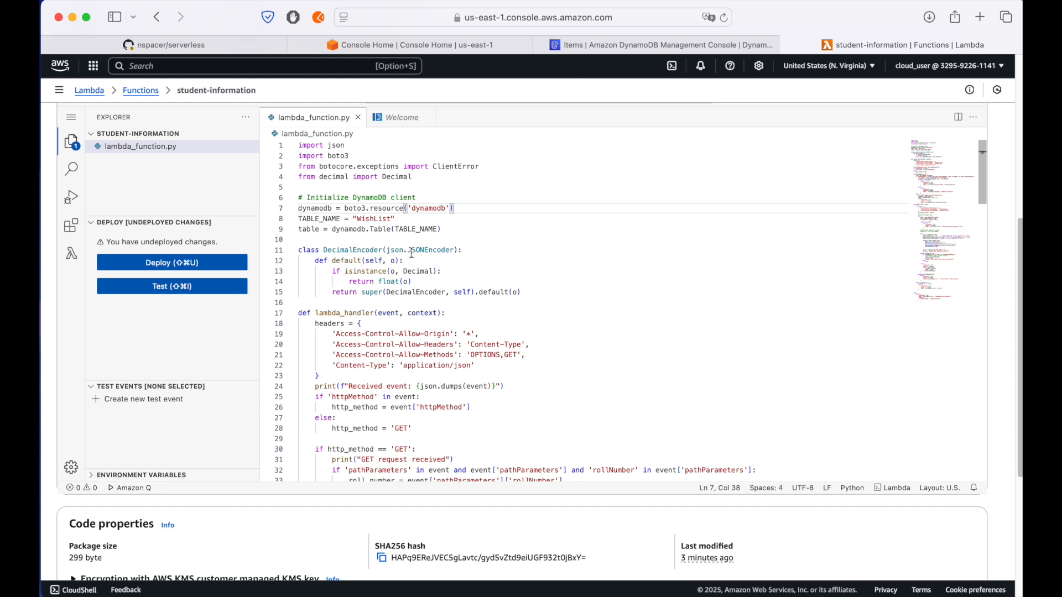
double_click(309, 229)
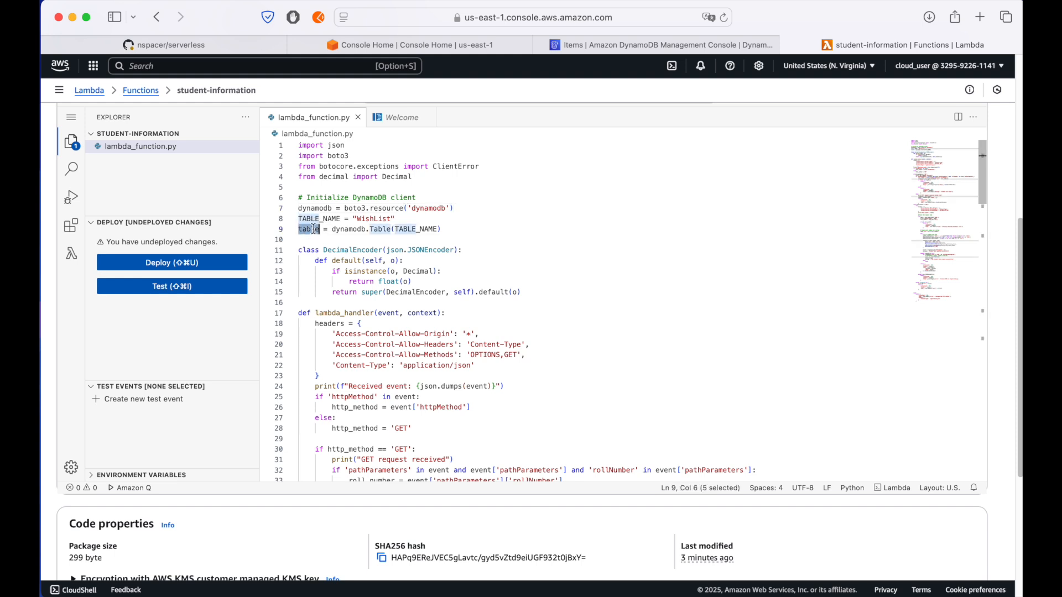
double_click(358, 230)
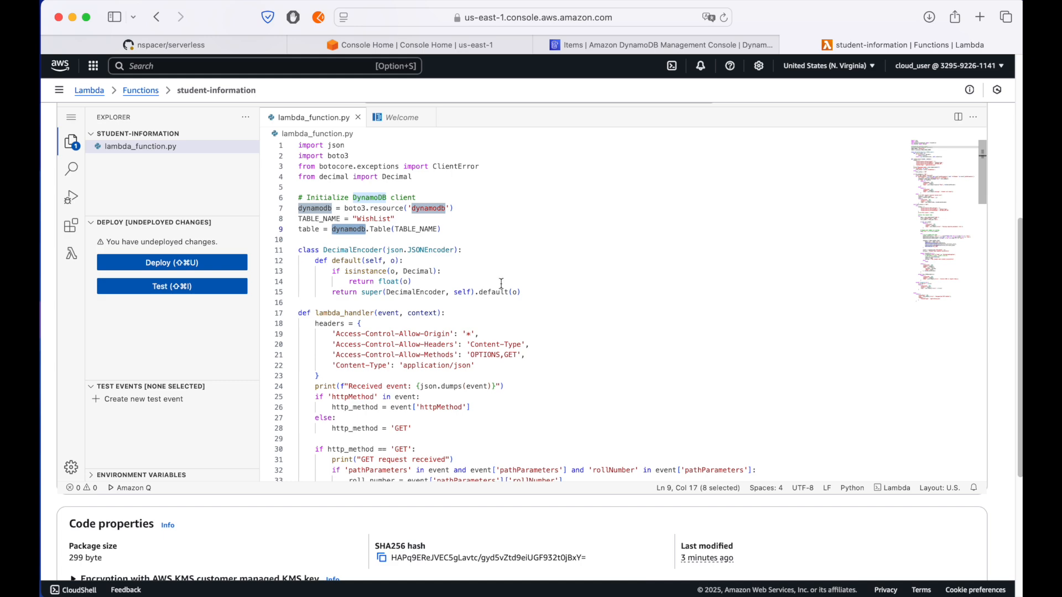
Step: Examine the start of lambda_handler, highlighting the headers block, the received-event print statement and the httpMethod check
scroll(633, 295, down, 5)
scroll(546, 279, up, 3)
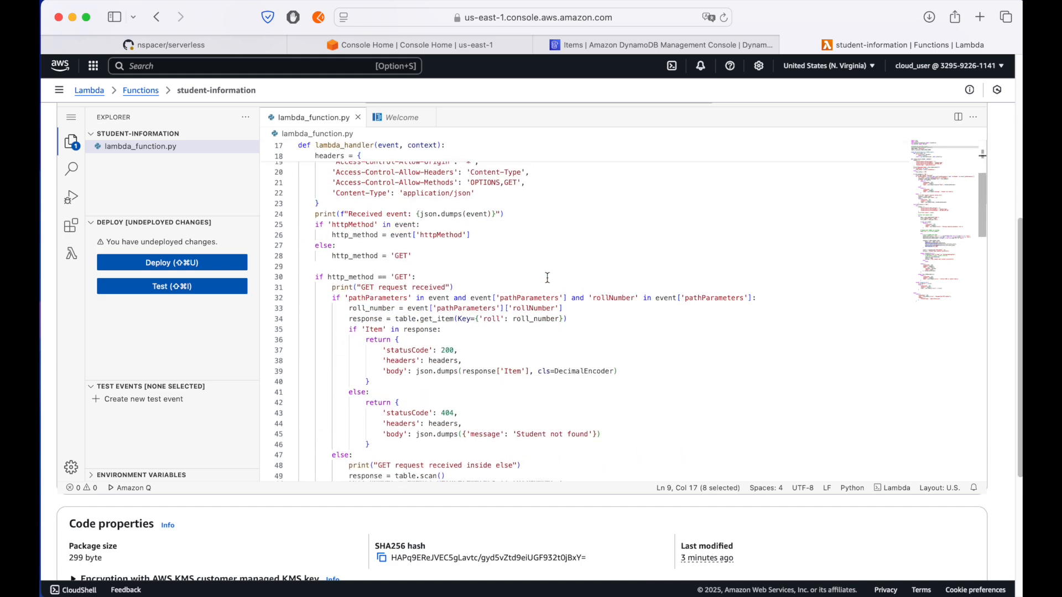
double_click(327, 163)
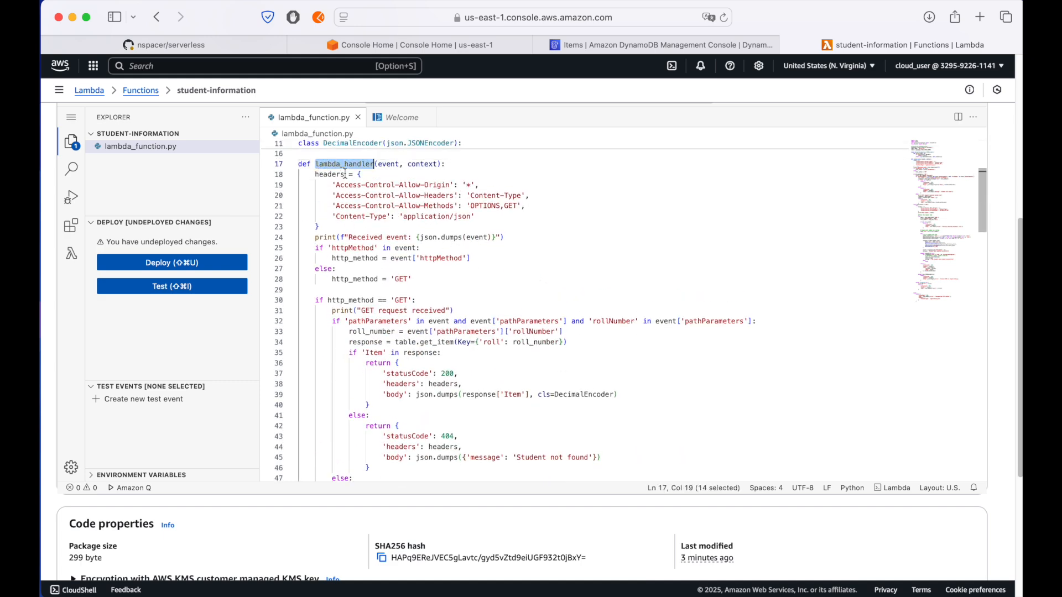
drag(320, 174, 323, 226)
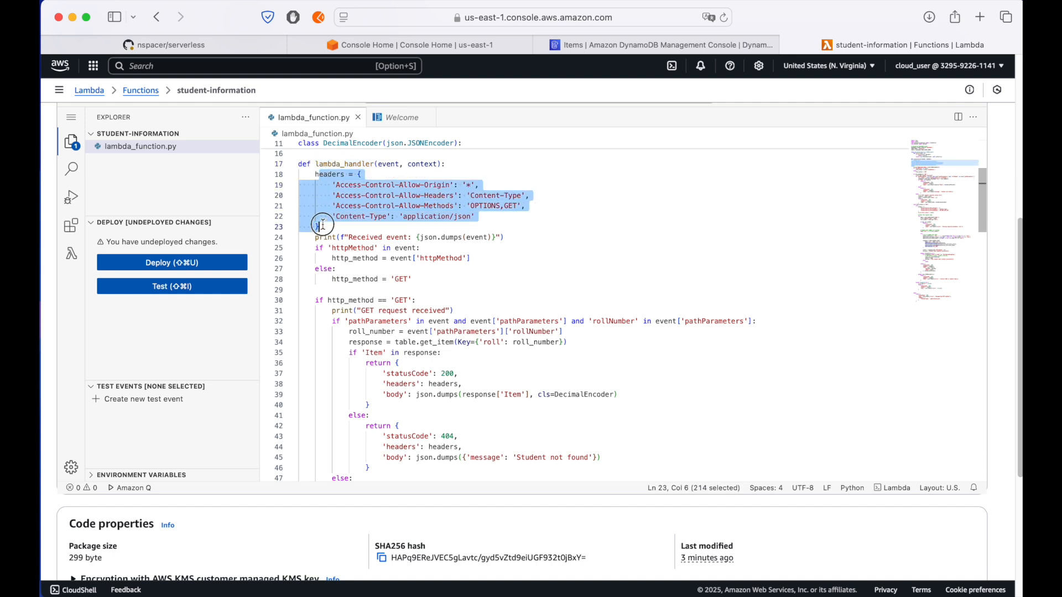
click(410, 225)
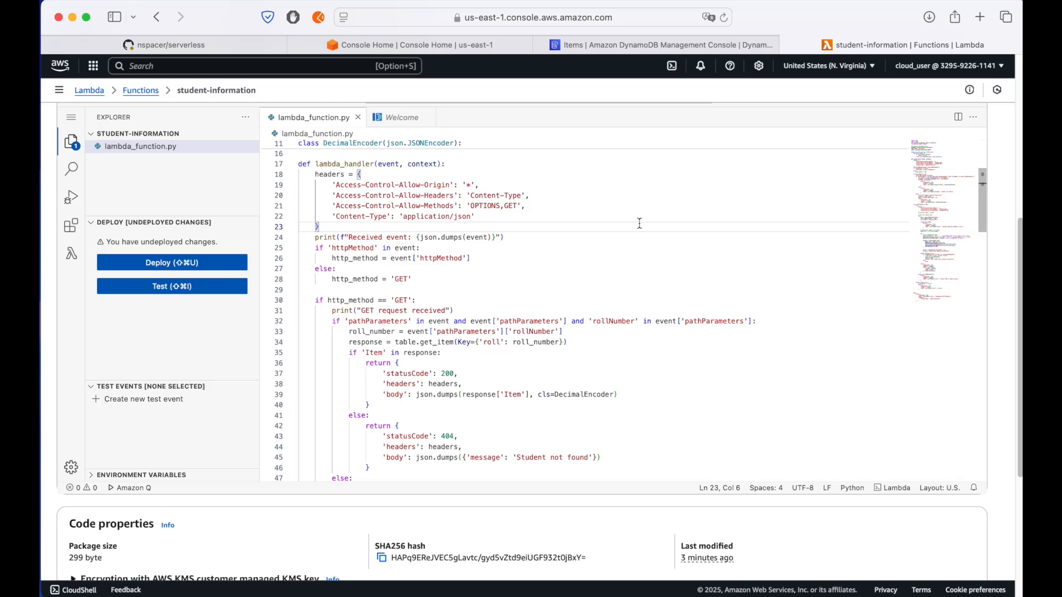
click(507, 238)
drag(518, 239, 316, 235)
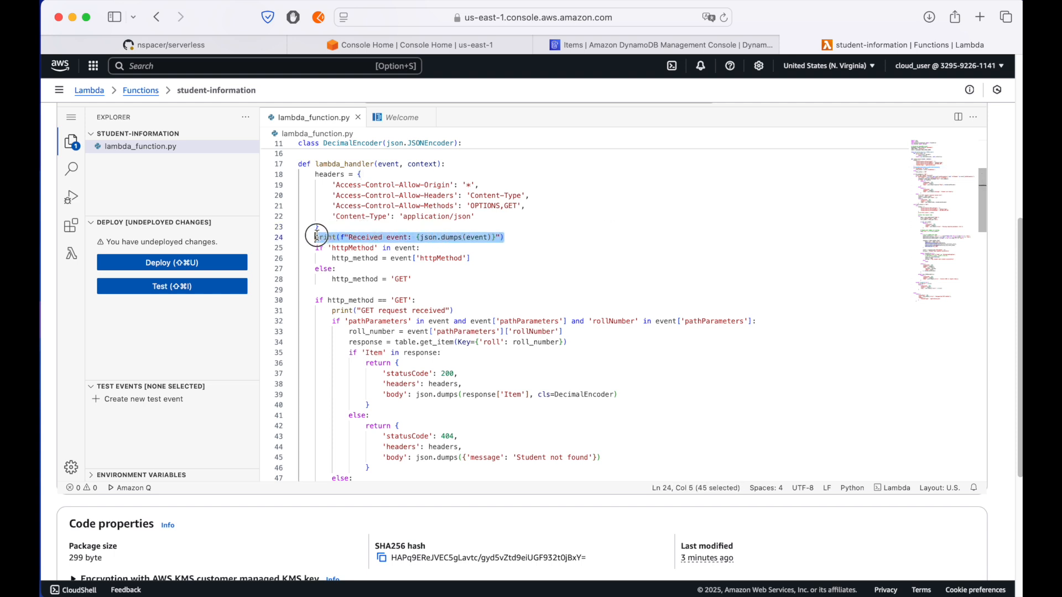
double_click(348, 249)
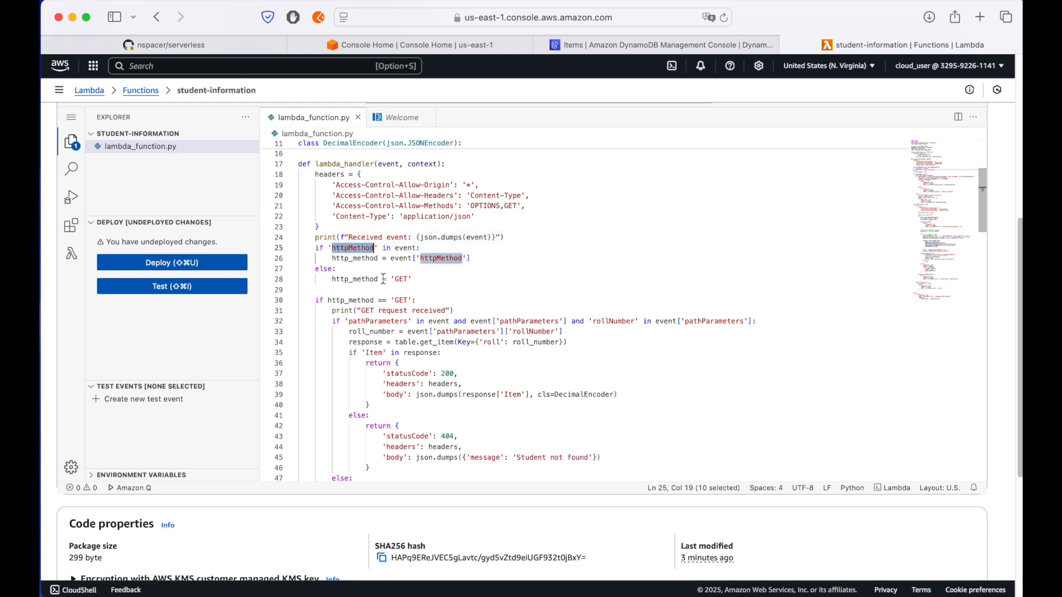
Step: Examine the GET branch's single-student lookup, highlighting pathParameters, roll_number, the get_item call with its roll key, and the Item check
drag(315, 300, 340, 446)
scroll(656, 376, down, 2)
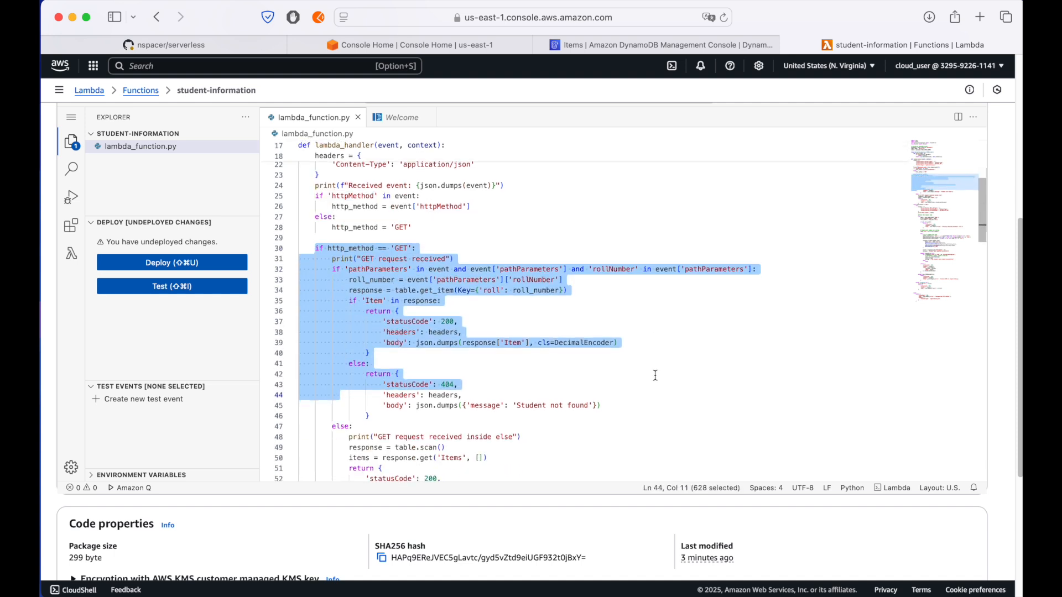
click(431, 250)
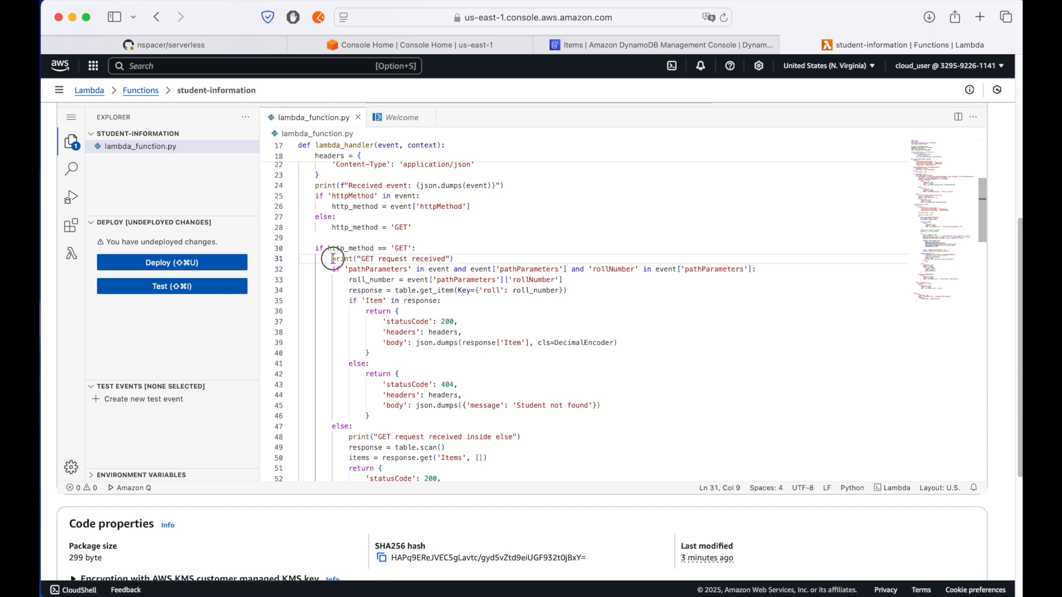
drag(332, 259, 573, 263)
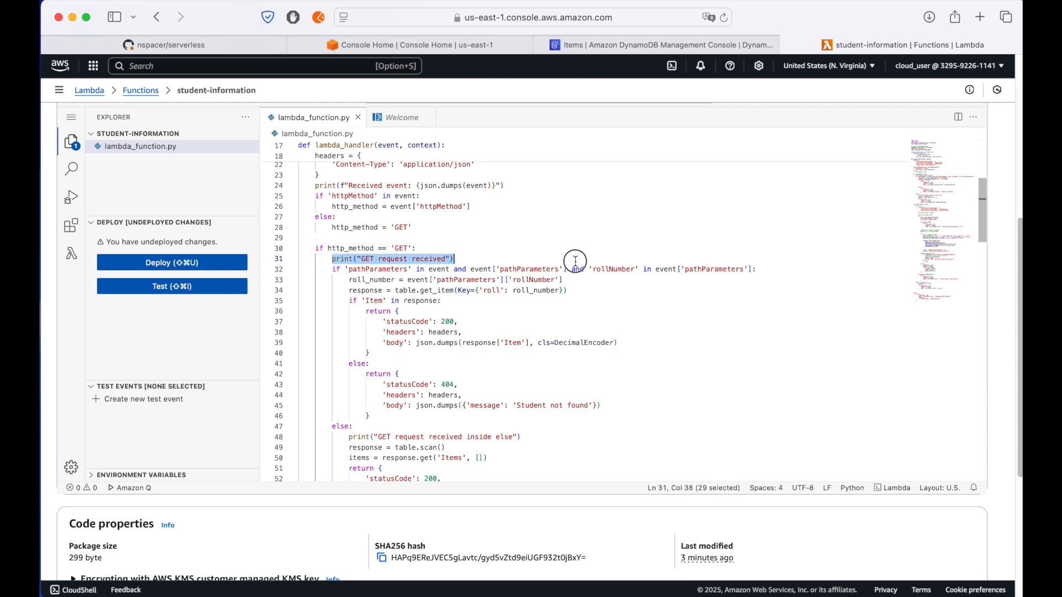
double_click(367, 270)
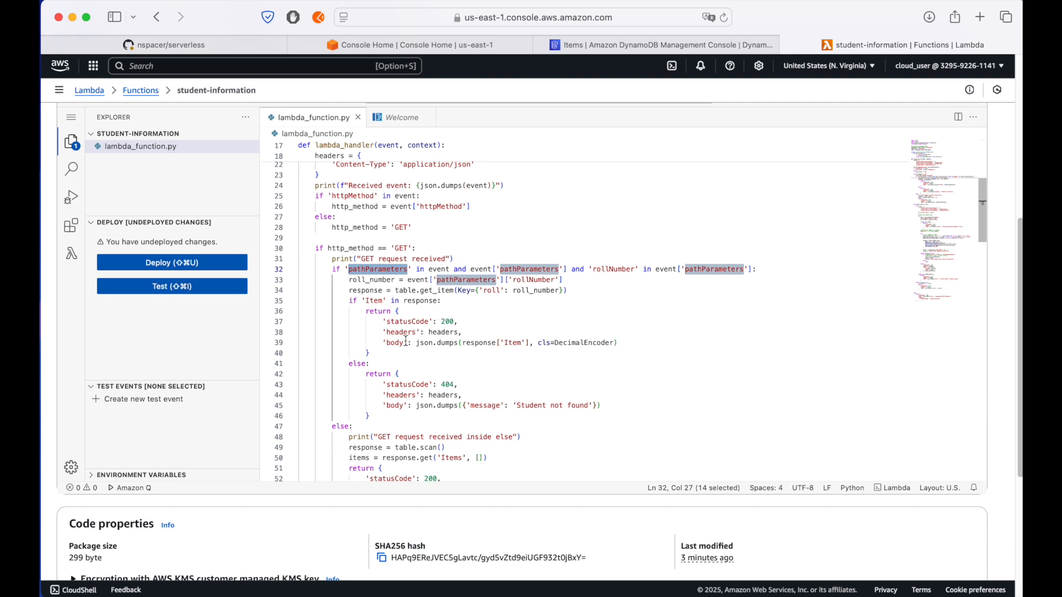
double_click(359, 280)
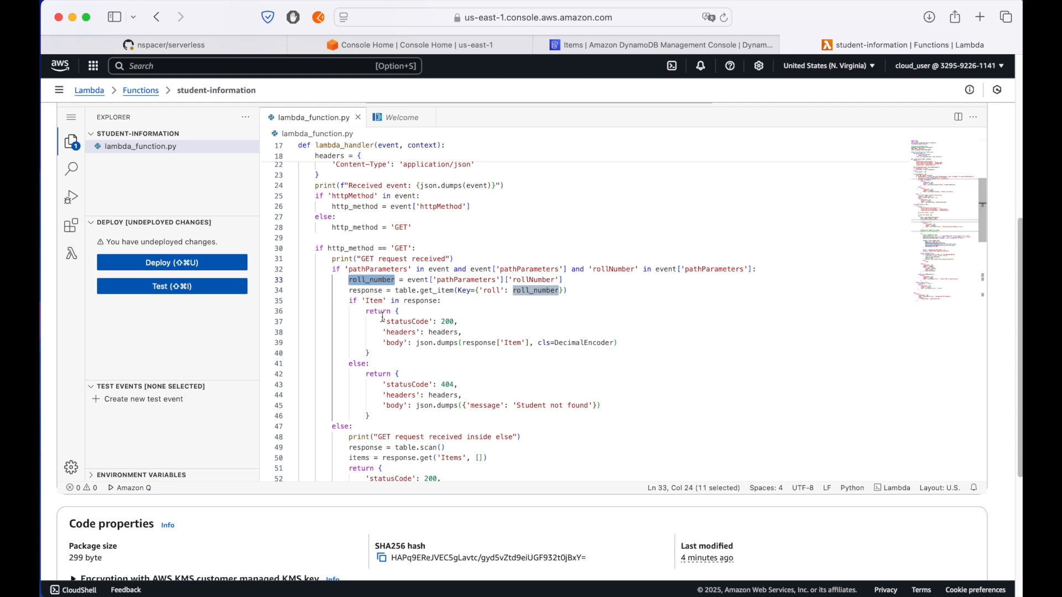
double_click(364, 292)
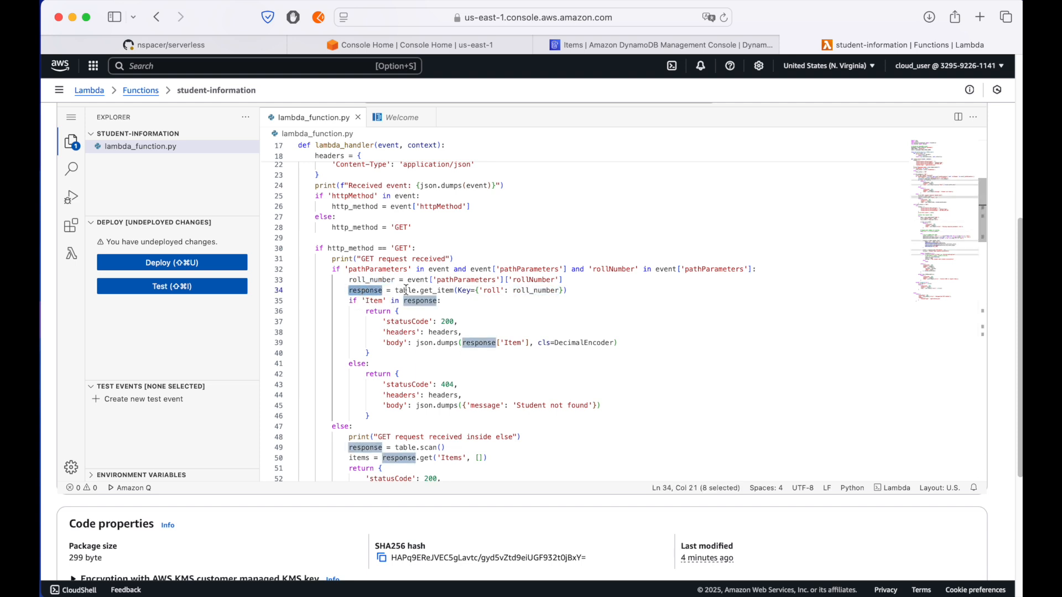
double_click(441, 290)
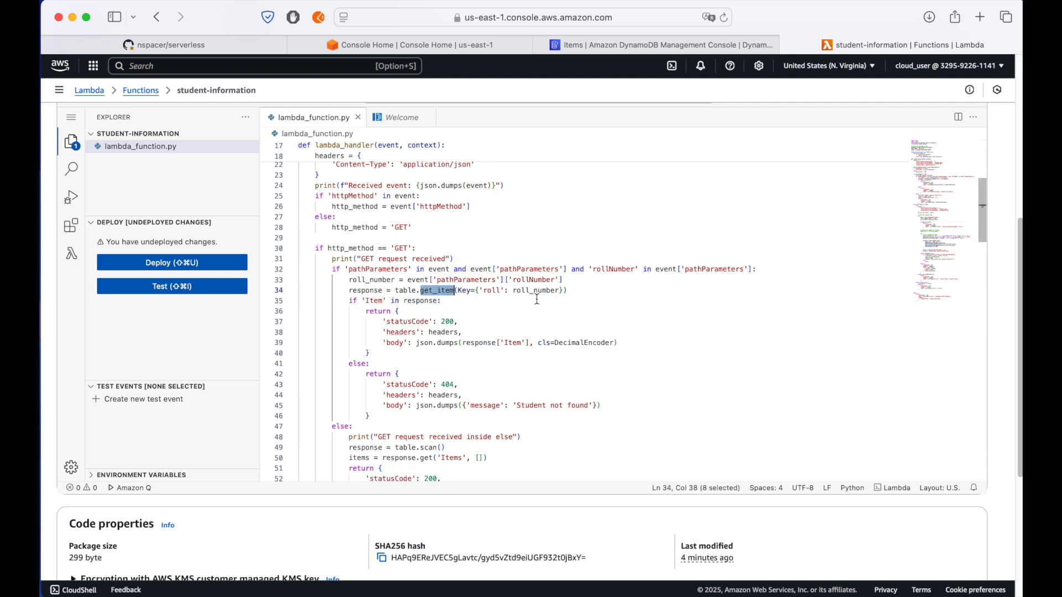
double_click(493, 292)
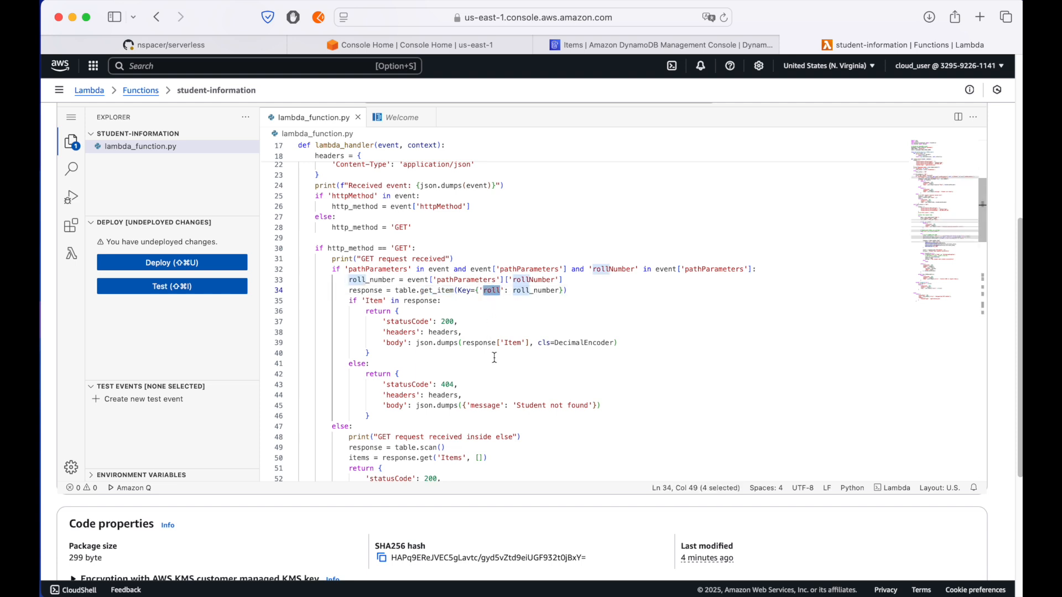
double_click(542, 290)
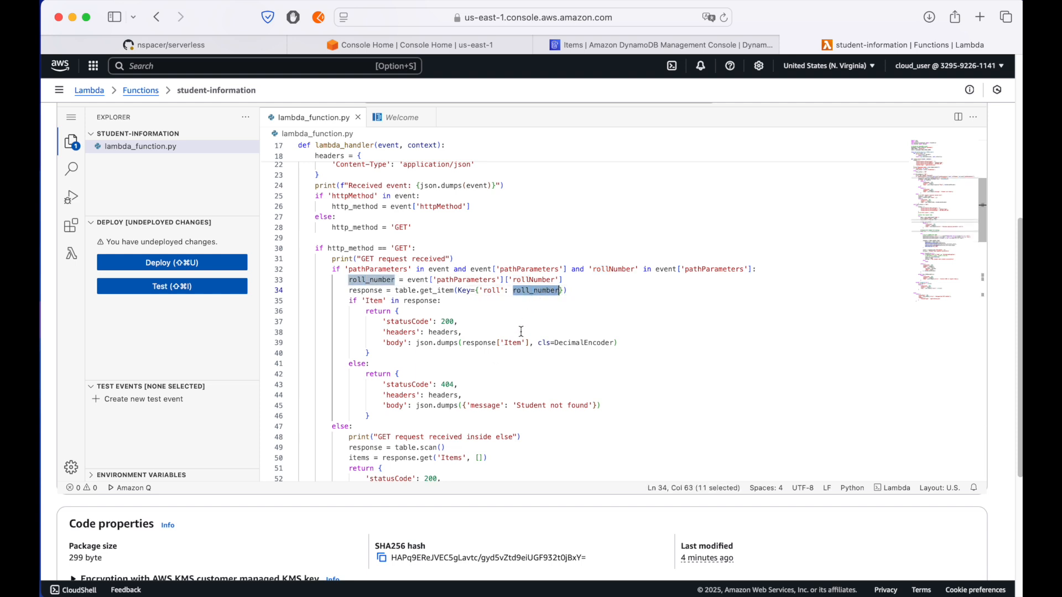
double_click(434, 291)
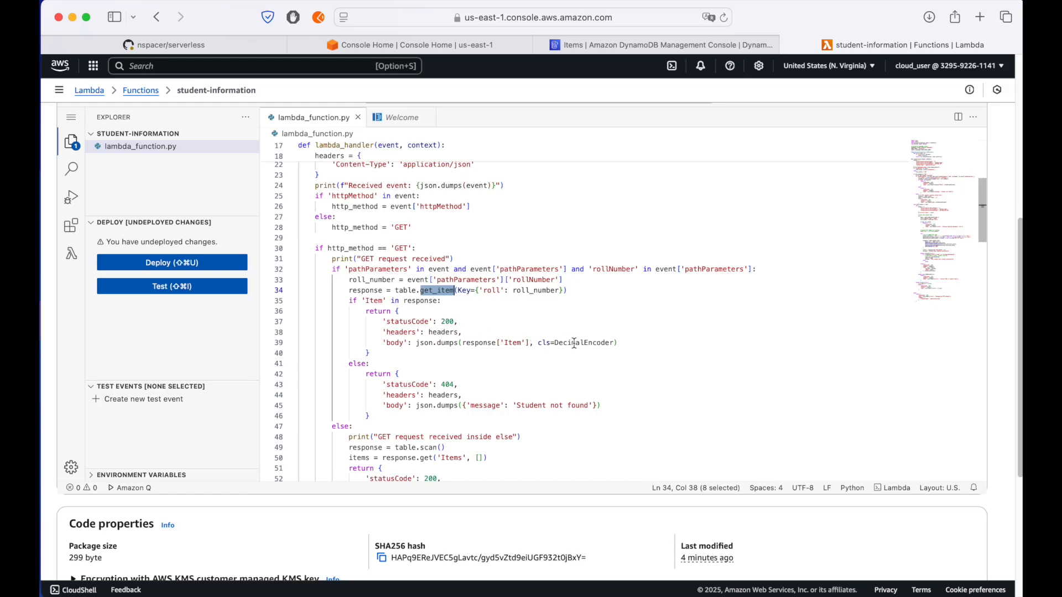
double_click(375, 301)
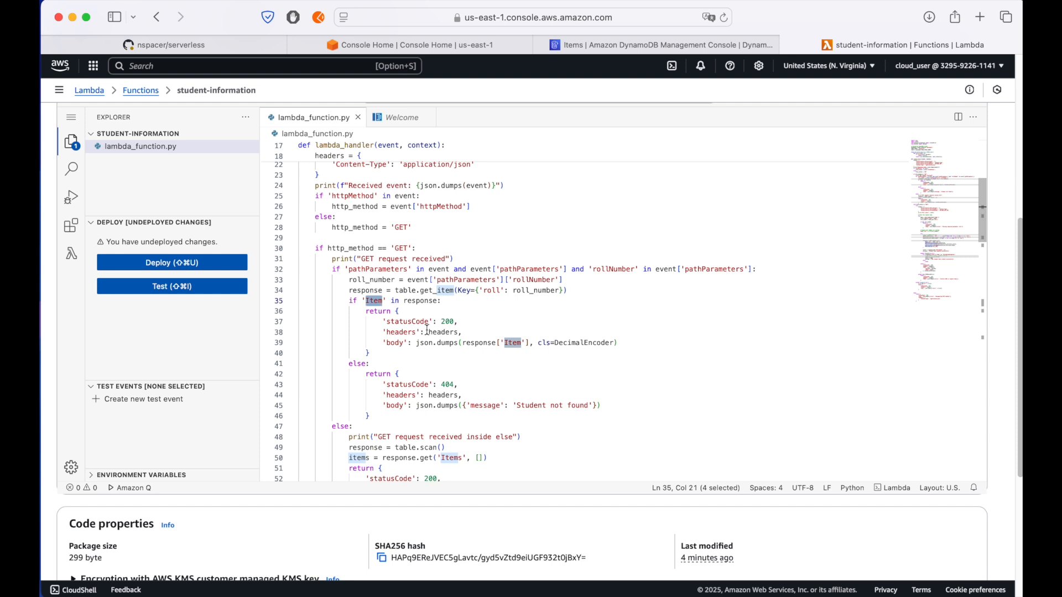
scroll(429, 324, down, 3)
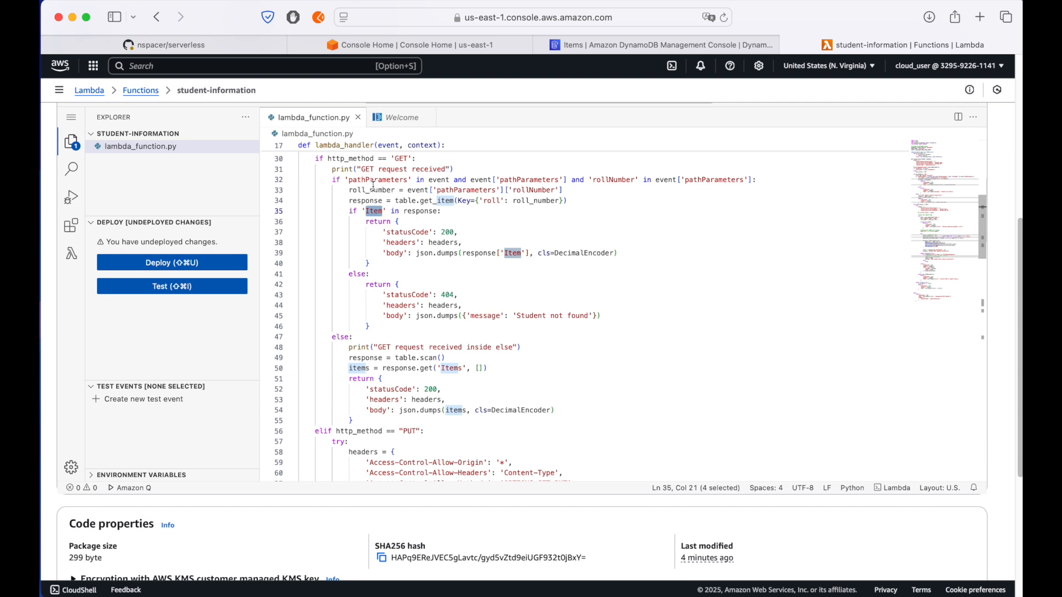
drag(333, 180, 484, 320)
Step: Examine the GET branch's else block, highlighting the table scan, the Items retrieval and the returned response
click(367, 349)
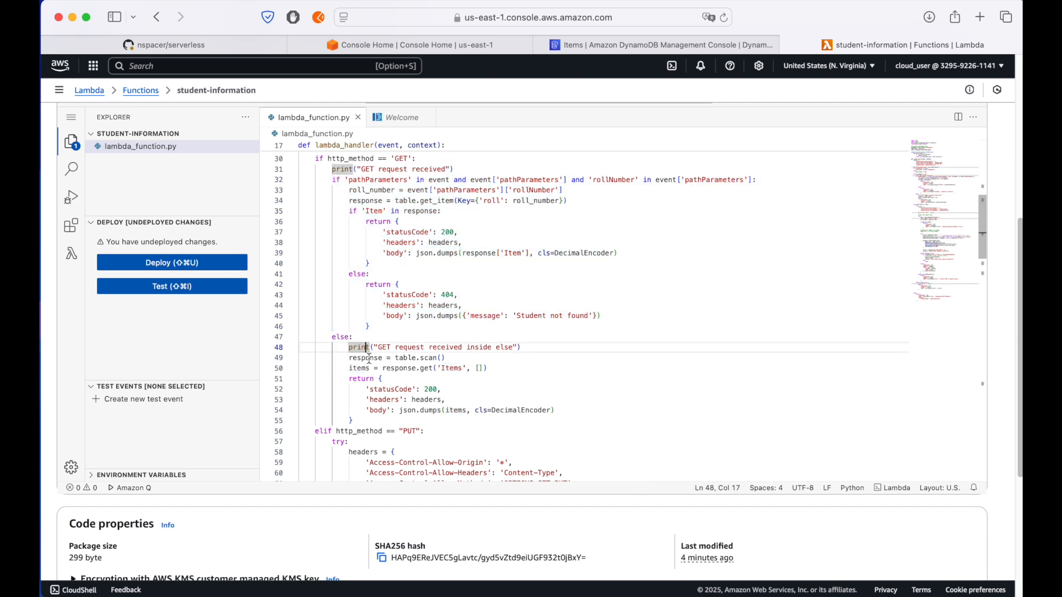
drag(357, 358, 361, 358)
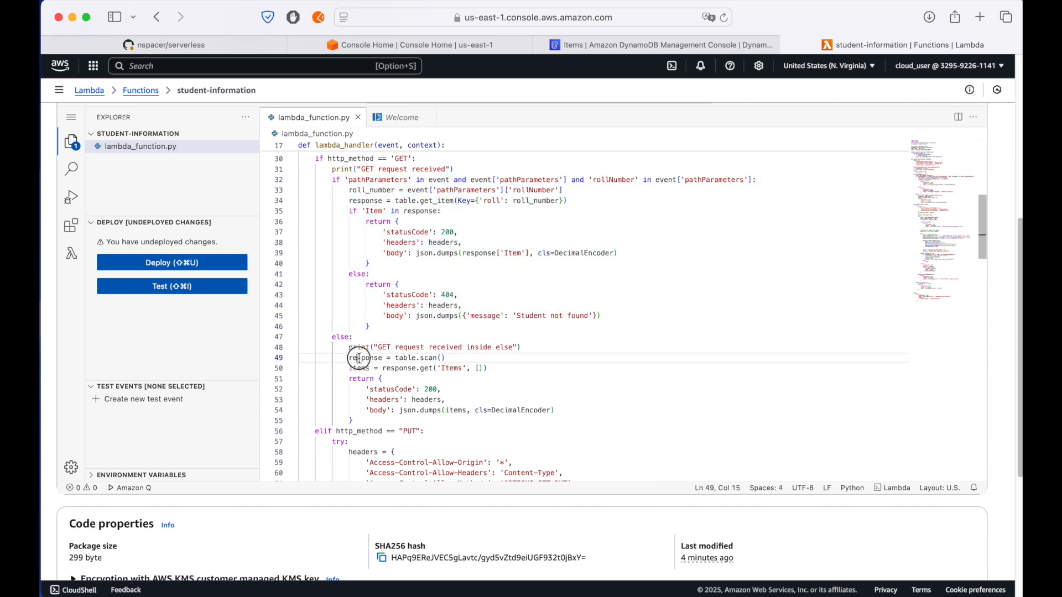
double_click(459, 368)
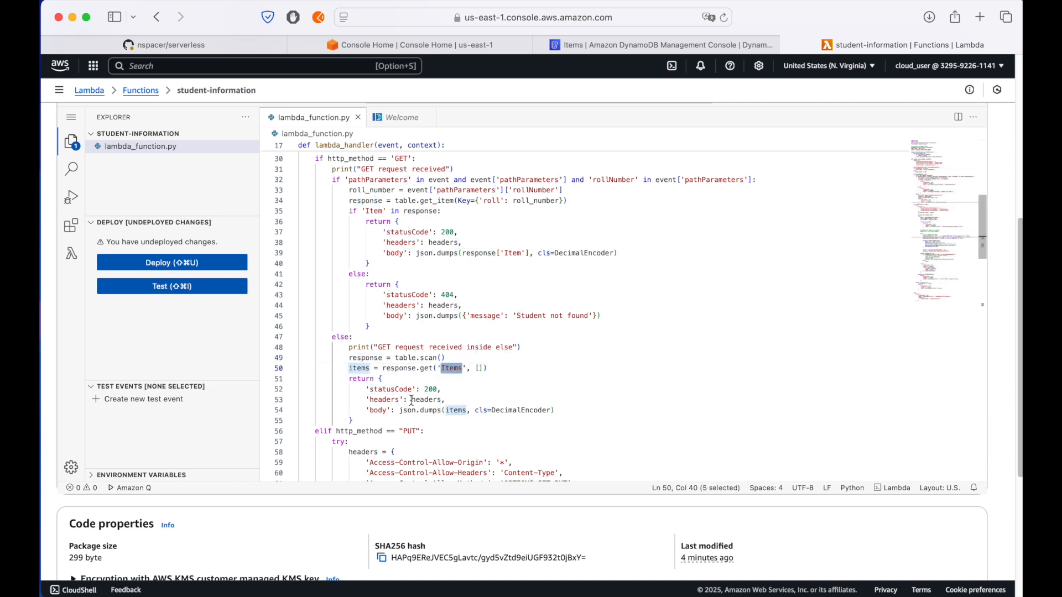
drag(332, 337, 555, 408)
Step: Examine the start of the PUT branch, highlighting the http_method check, the headers and body-parsing block, and the roll_number assignment
scroll(539, 381, down, 5)
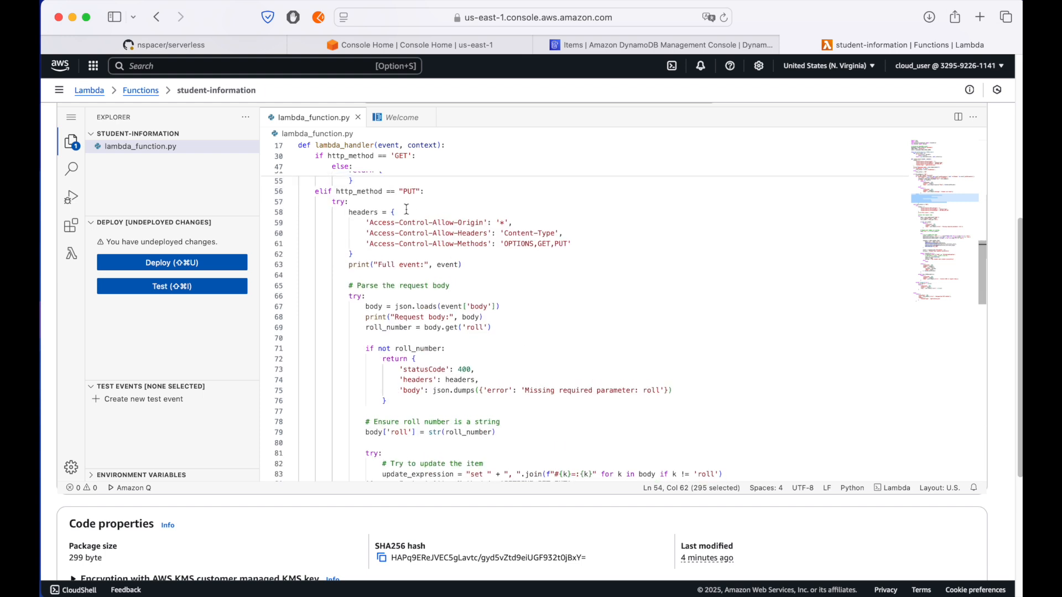
double_click(374, 192)
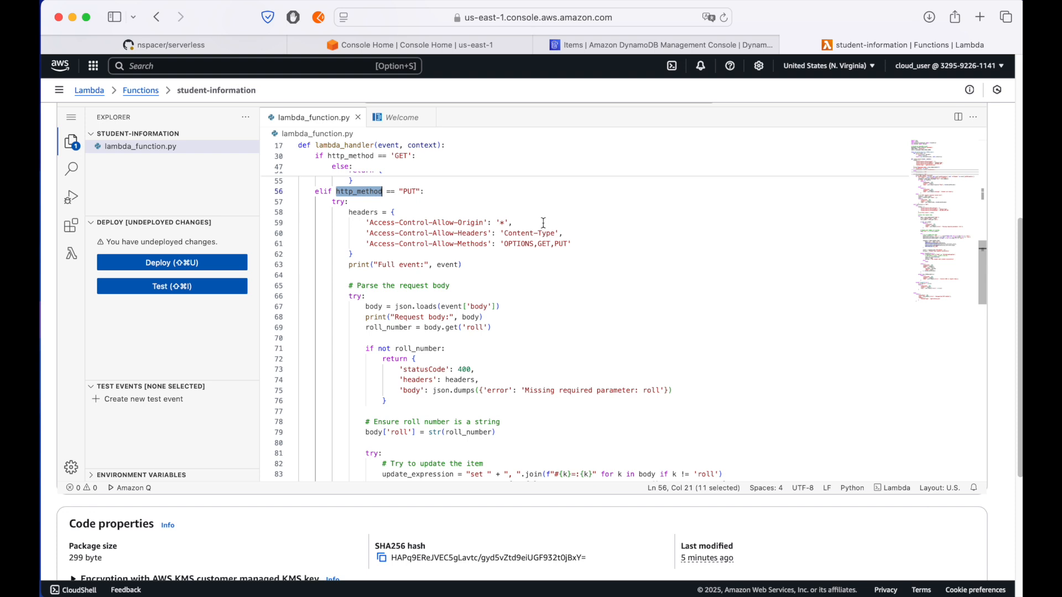
drag(349, 212, 399, 327)
scroll(644, 337, down, 1)
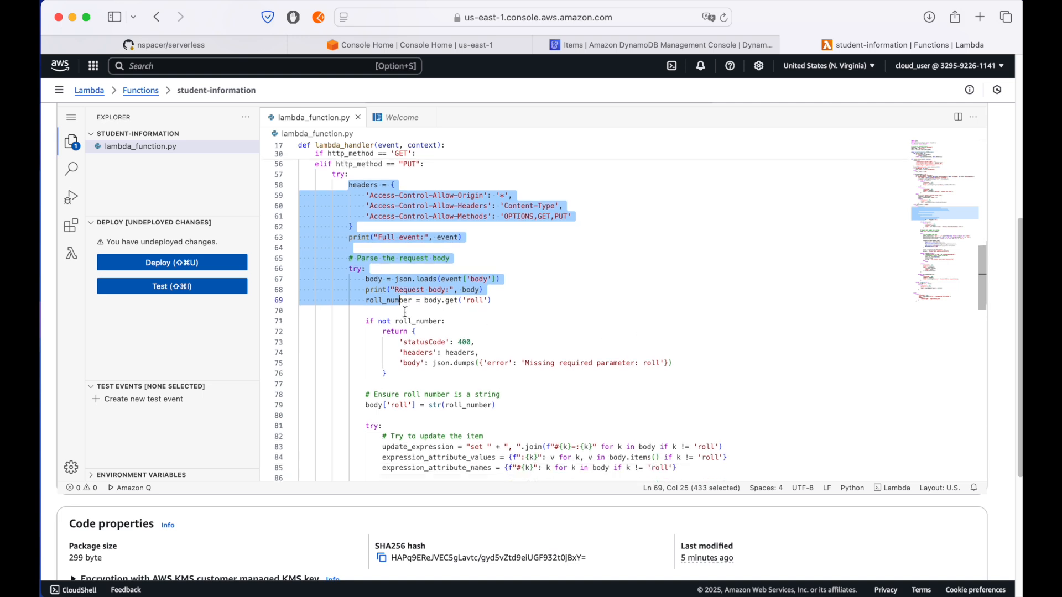
click(456, 315)
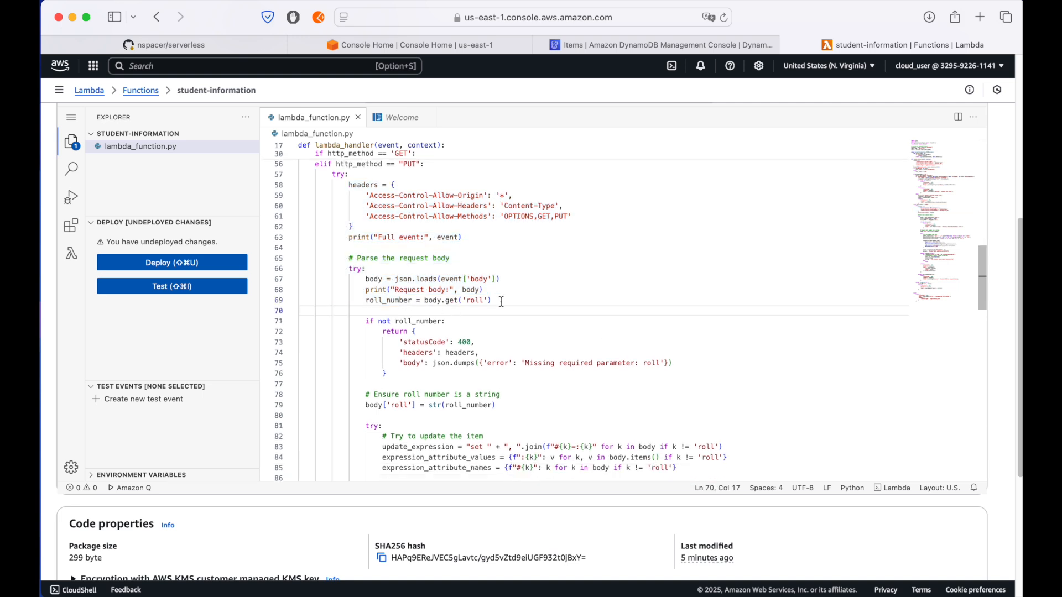
click(386, 301)
drag(496, 302, 363, 301)
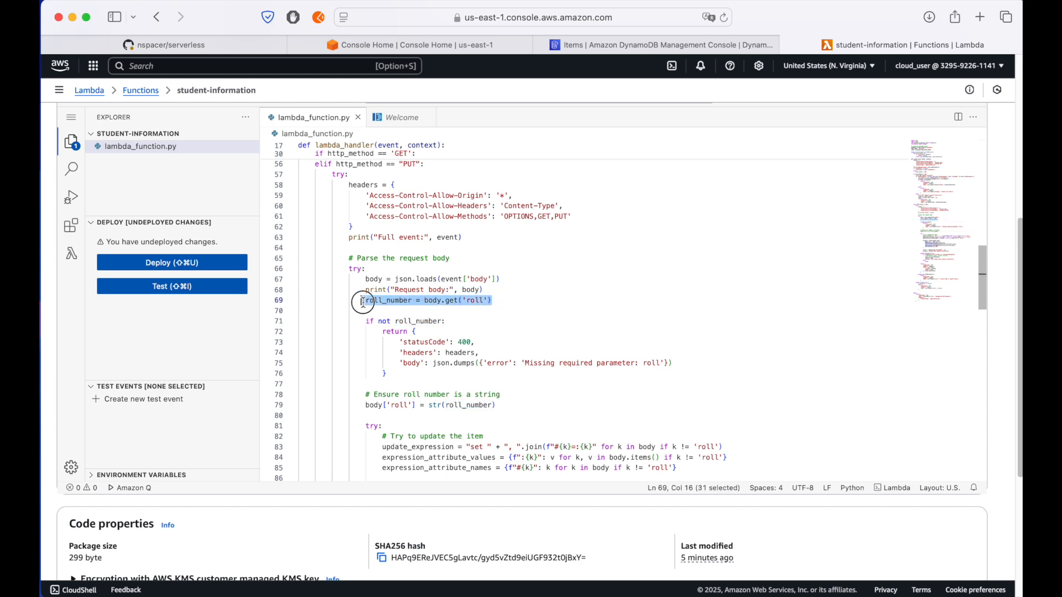
Step: Examine the PUT branch's update logic, highlighting the update expression lines and the table.update_item call with its result
scroll(474, 321, down, 5)
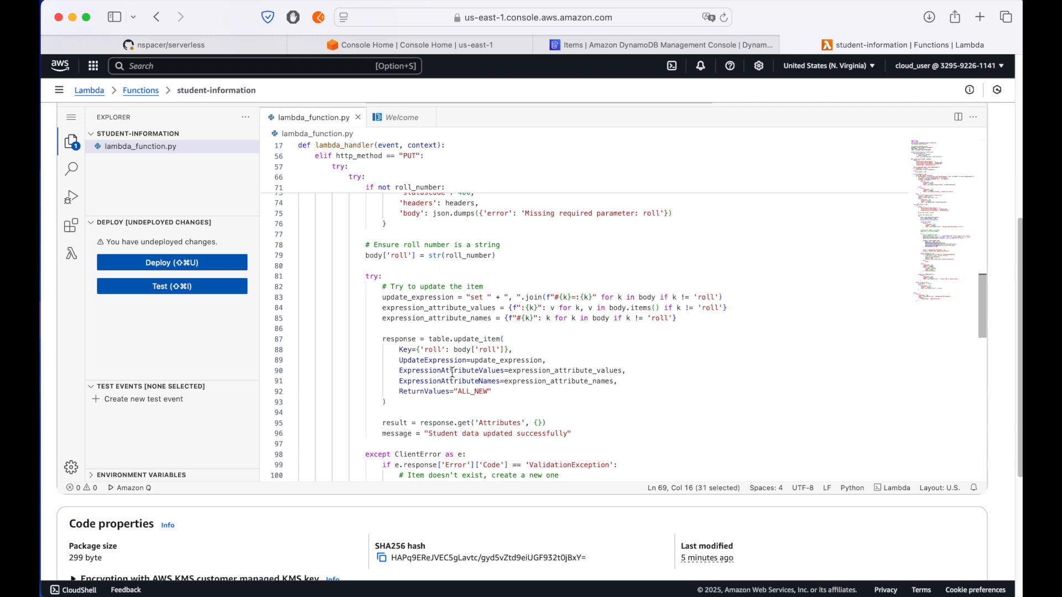
drag(375, 301, 682, 301)
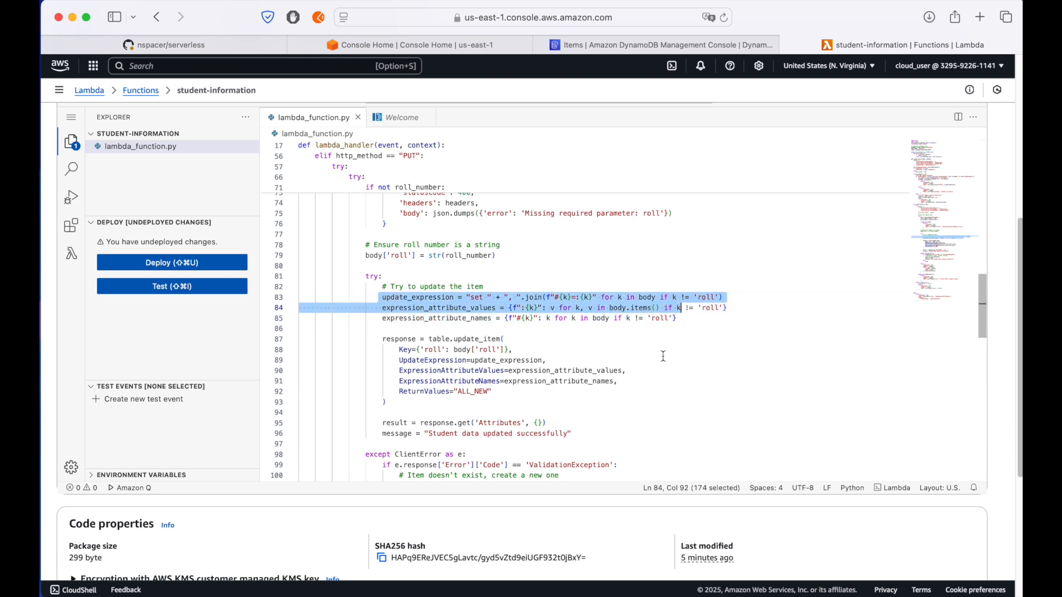
scroll(638, 362, down, 1)
drag(386, 330, 424, 425)
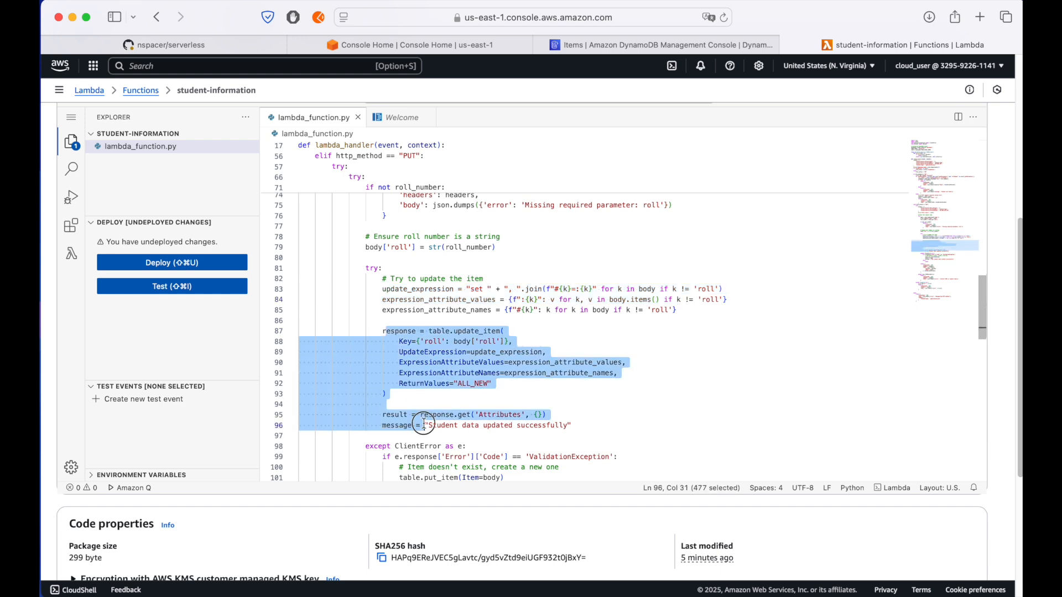
click(510, 396)
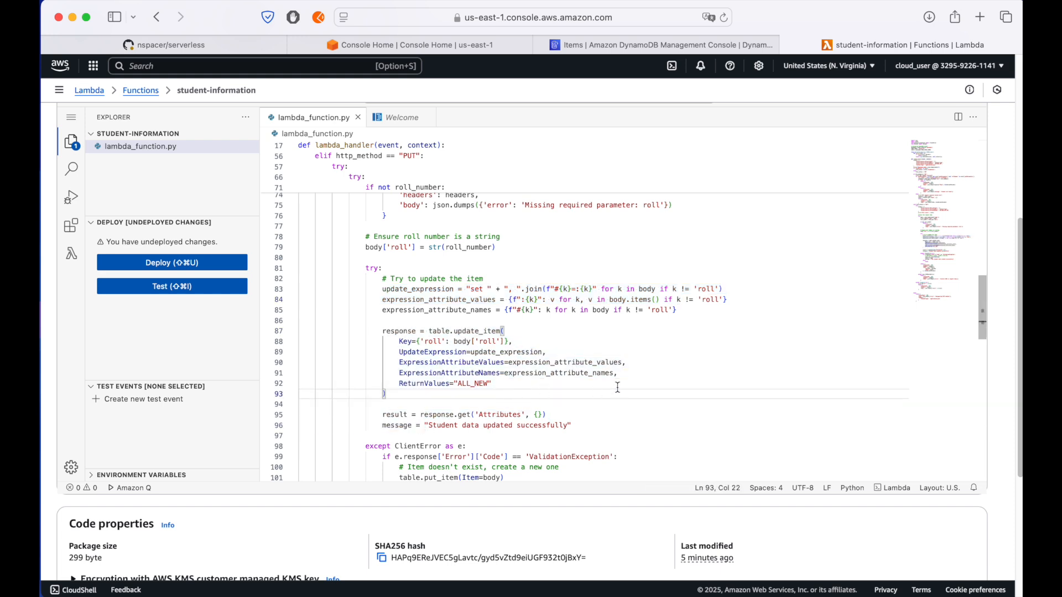
Step: Examine the ClientError handler that creates a new item, plus the remaining return and error responses at the end of the code
scroll(618, 387, down, 5)
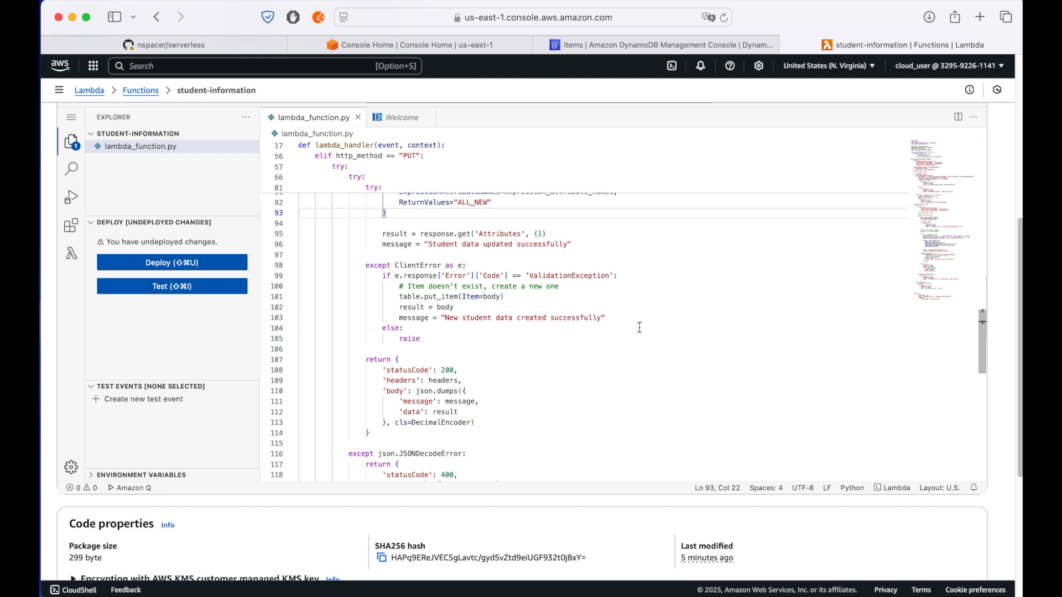
drag(365, 266, 568, 348)
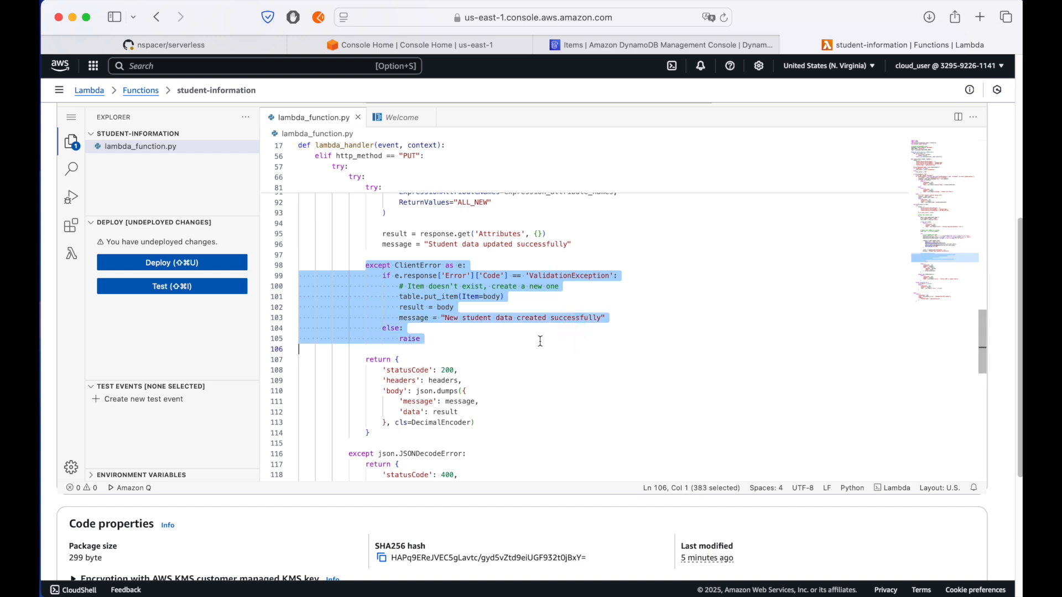
scroll(540, 342, down, 4)
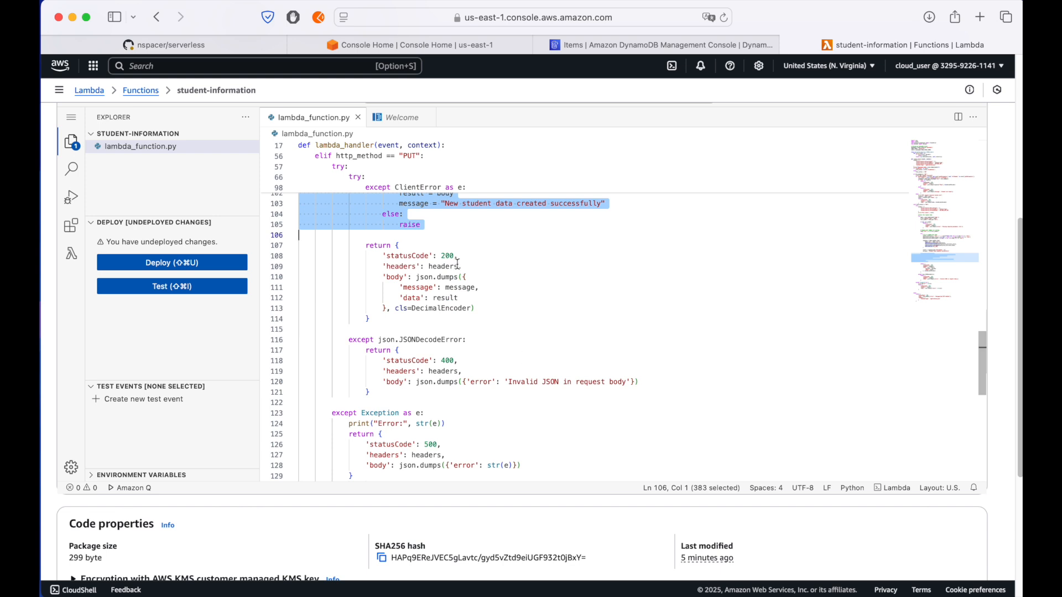
scroll(457, 265, down, 5)
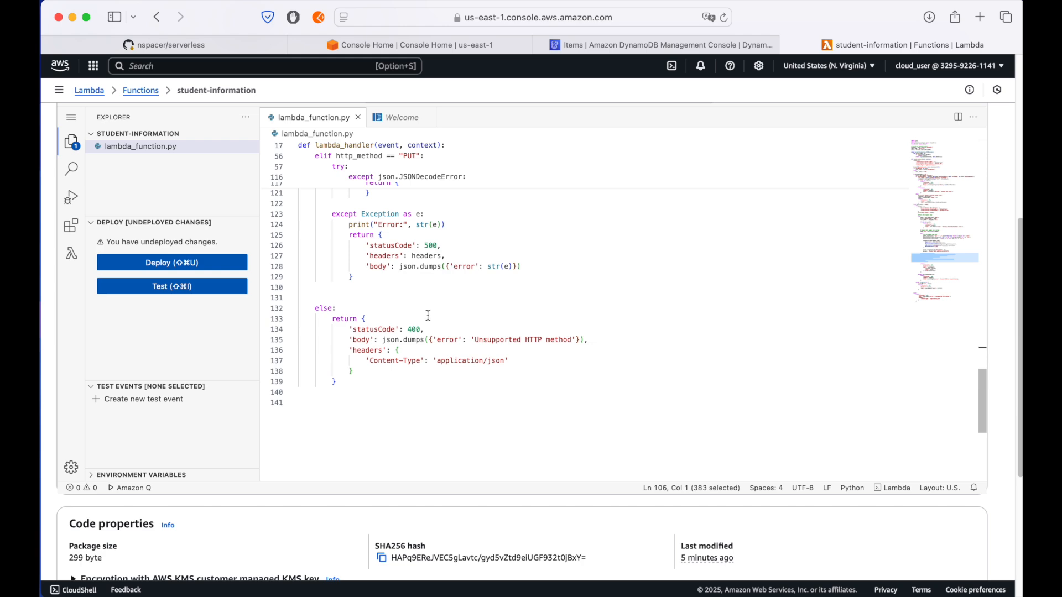
Step: Review the whole function code once more, from the imports and table setup through the GET and PUT branches
scroll(479, 311, up, 20)
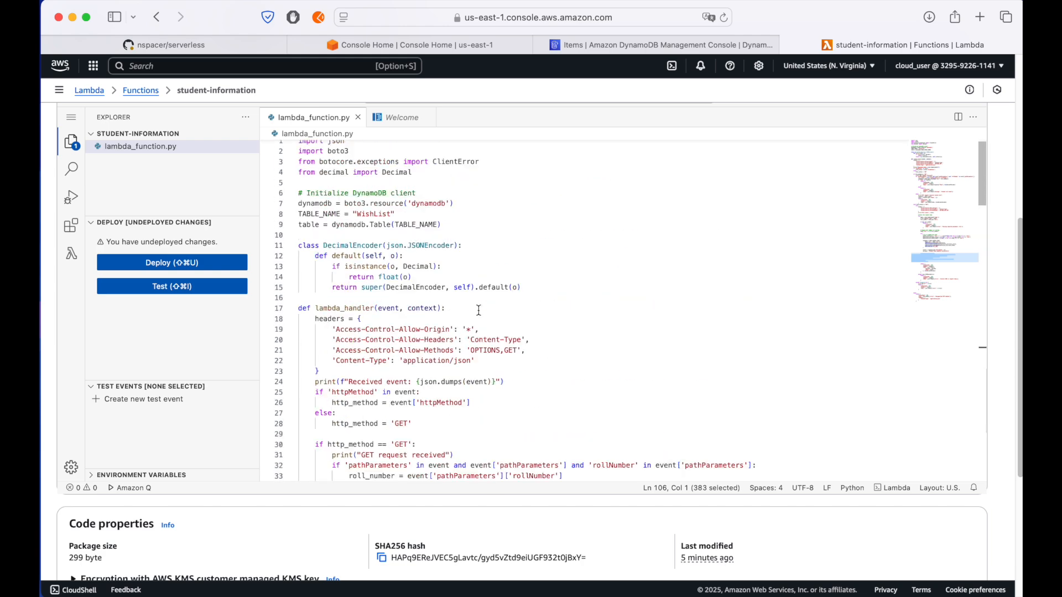
scroll(479, 310, up, 1)
scroll(479, 310, down, 10)
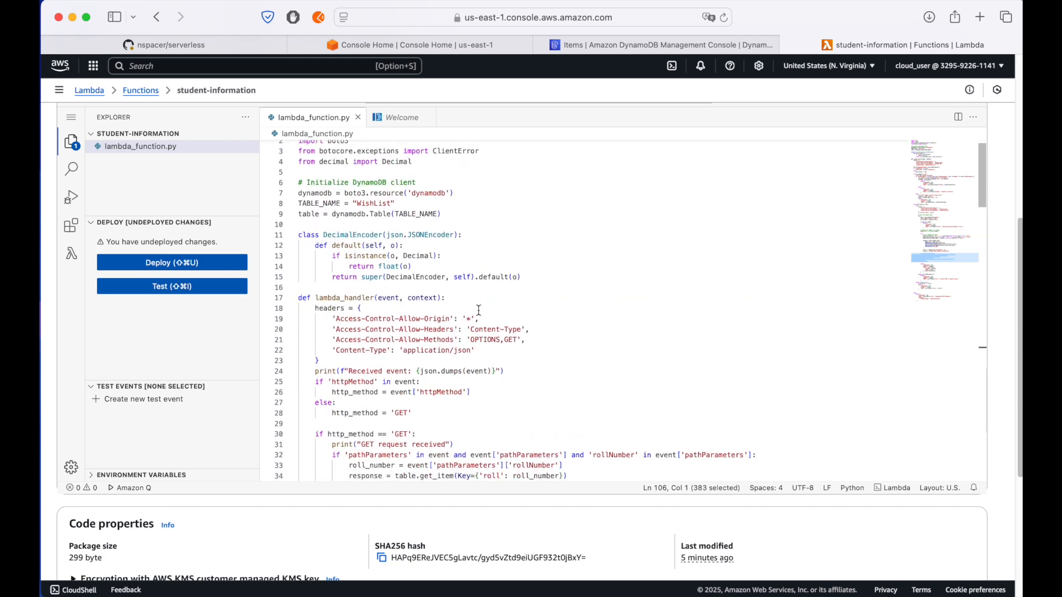
scroll(479, 310, down, 6)
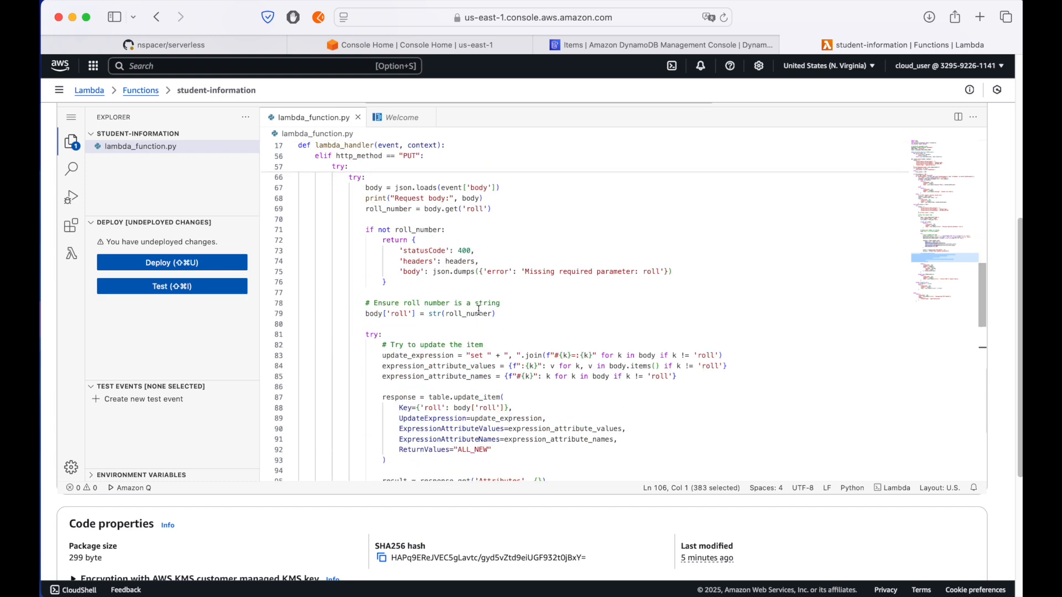
scroll(479, 311, up, 4)
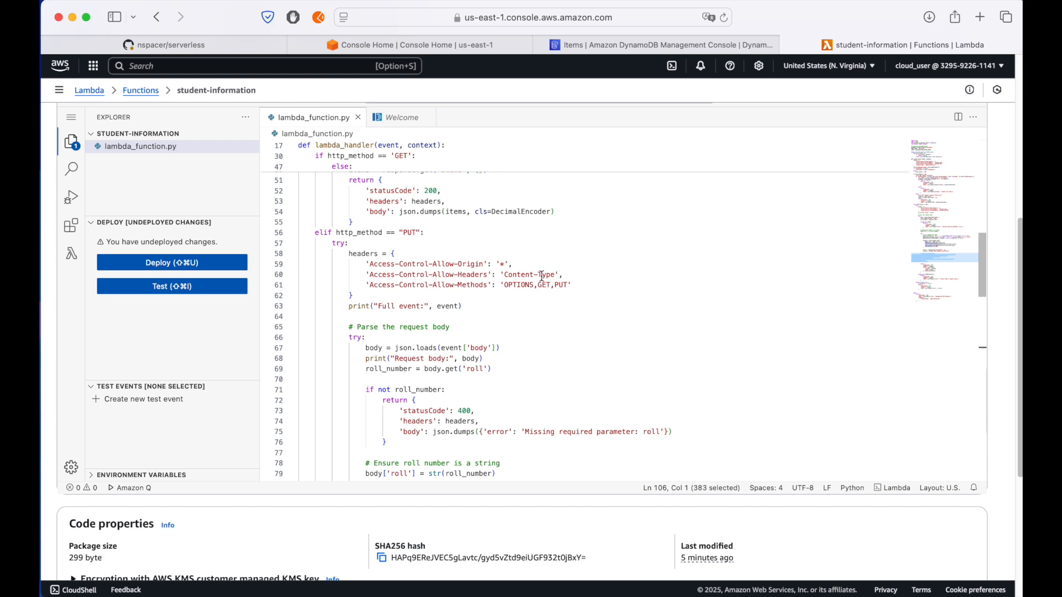
scroll(541, 275, up, 6)
scroll(541, 275, up, 4)
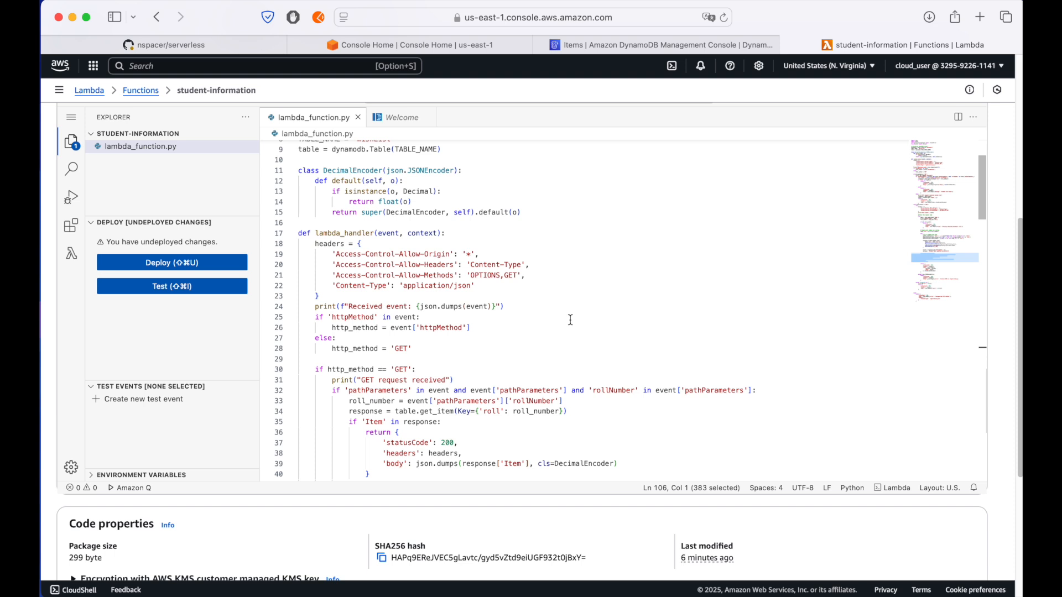
scroll(571, 320, up, 2)
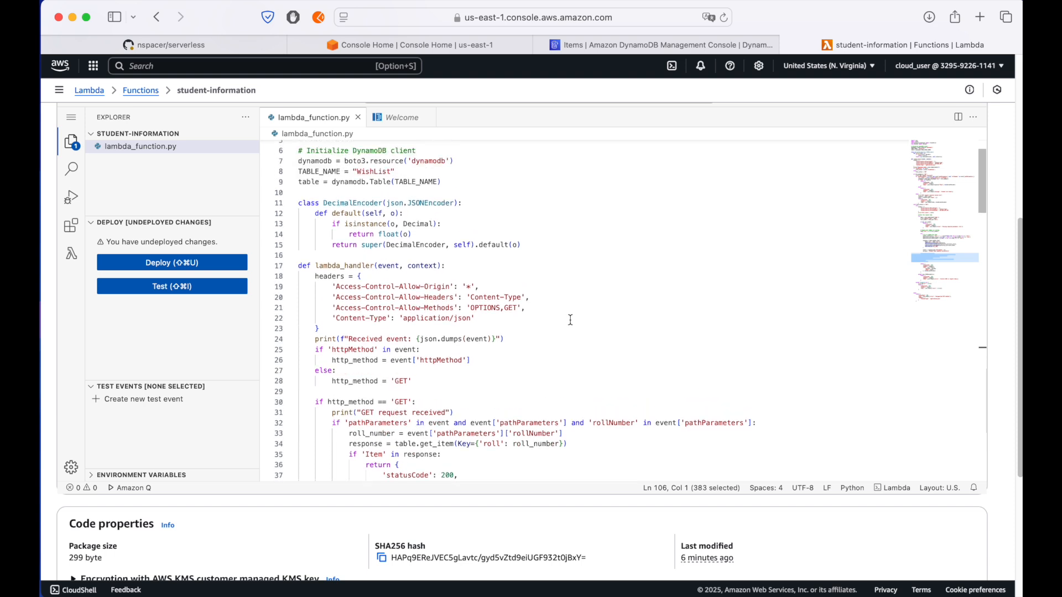
Step: Deploy the updated student-information function code and dismiss the notifications
click(155, 258)
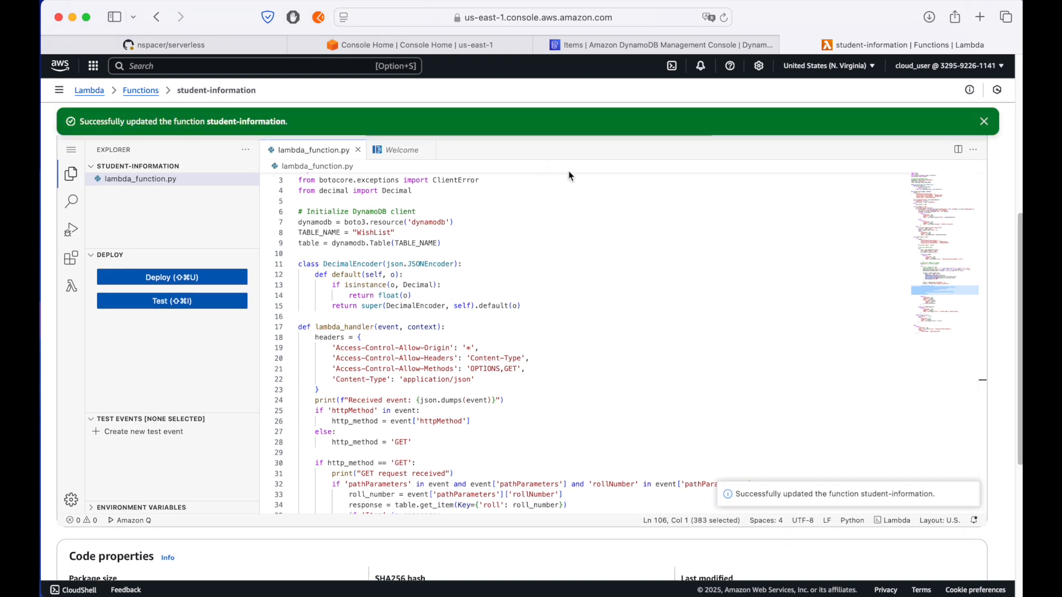
click(985, 122)
click(591, 344)
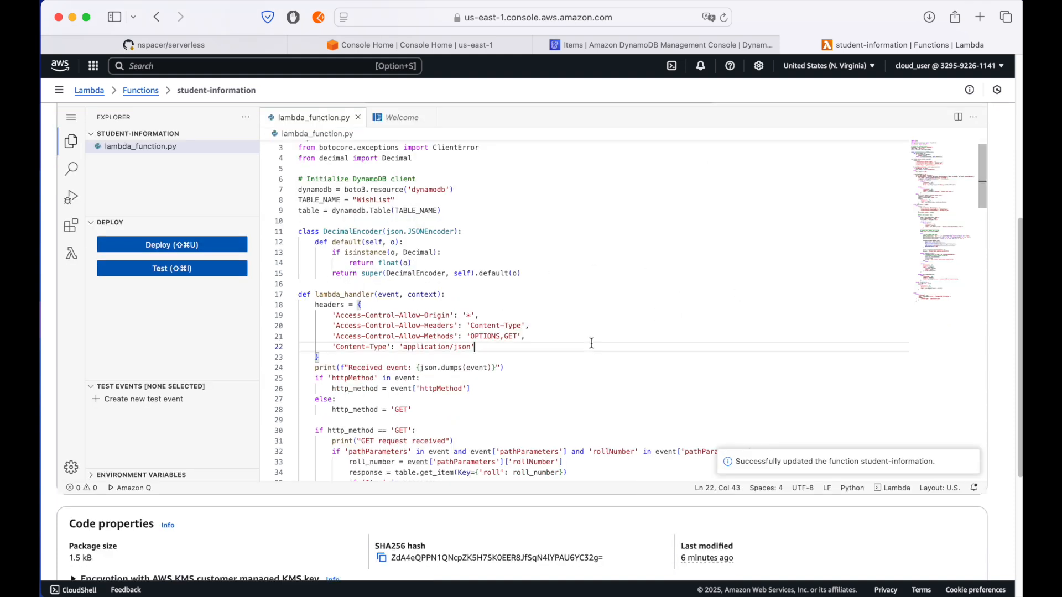
click(970, 465)
click(430, 316)
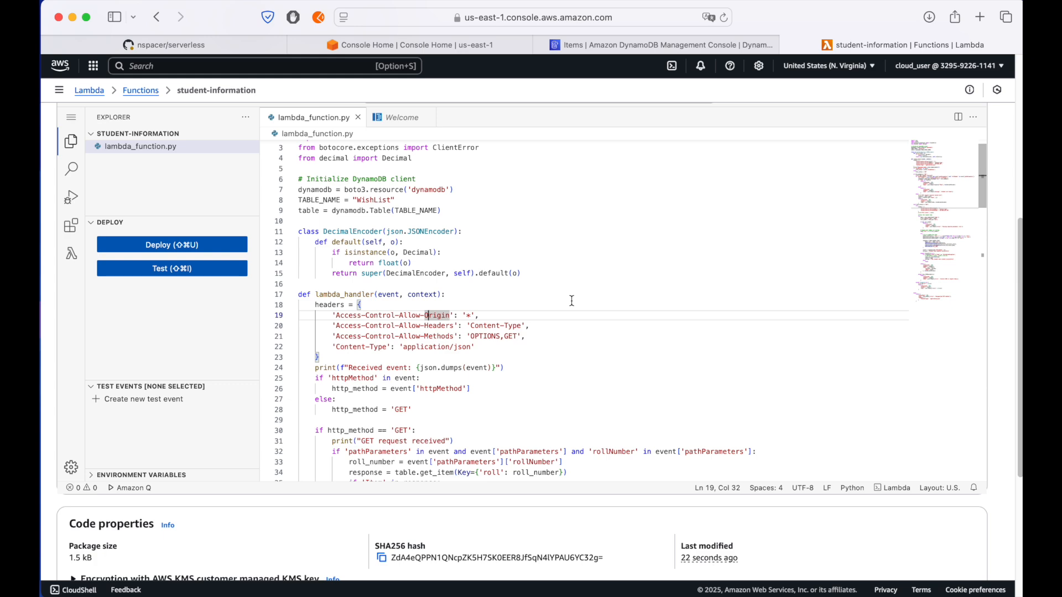
Step: Switch to Finder, open the sample-event file from the serverless-main folder in a text editor, and enlarge its window
mouse_move(74, 64)
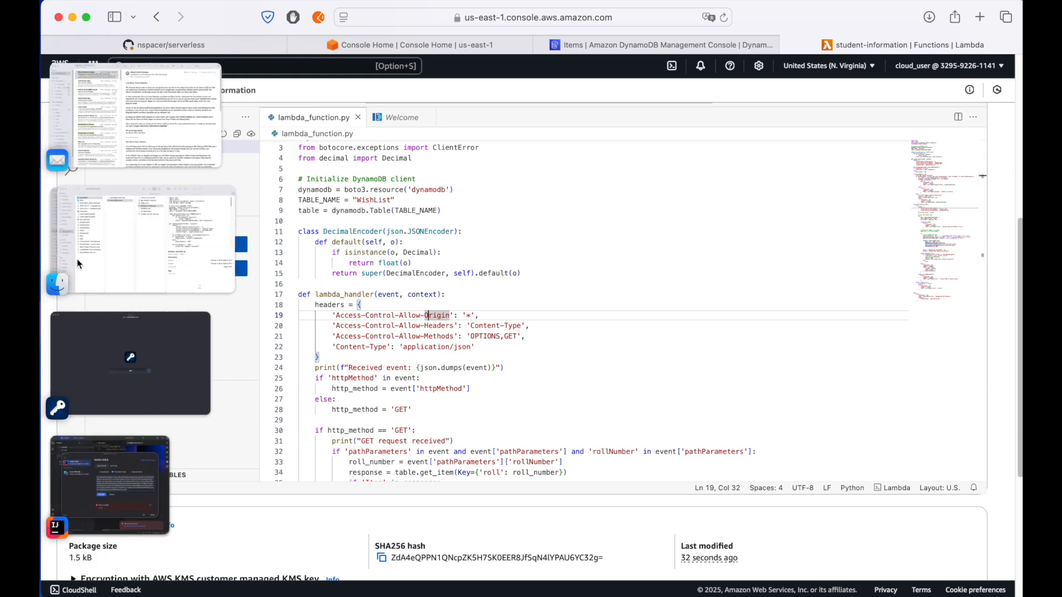
click(101, 258)
click(547, 140)
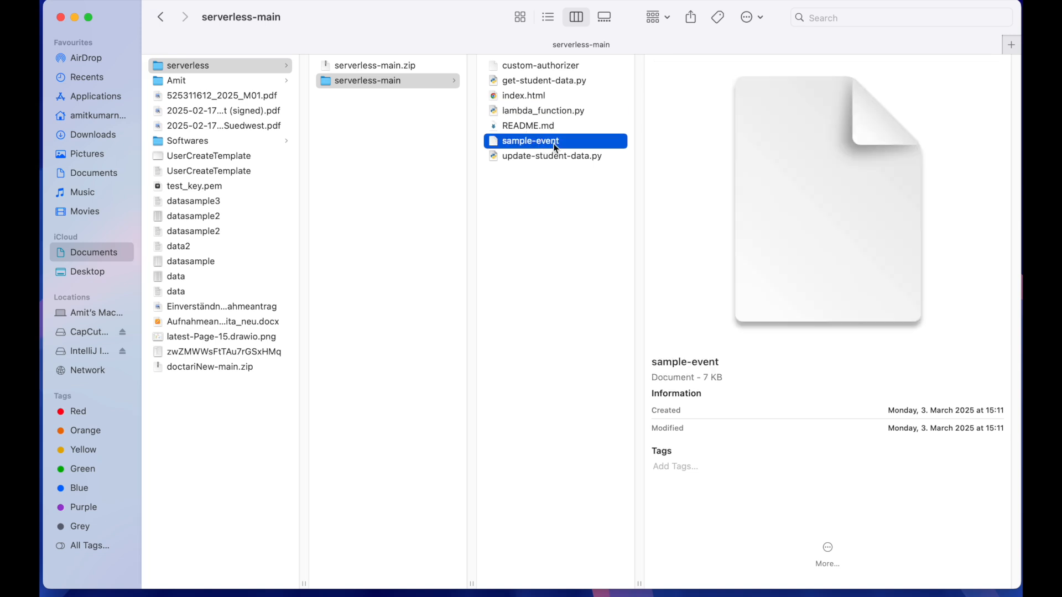
right_click(552, 143)
mouse_move(636, 167)
click(752, 166)
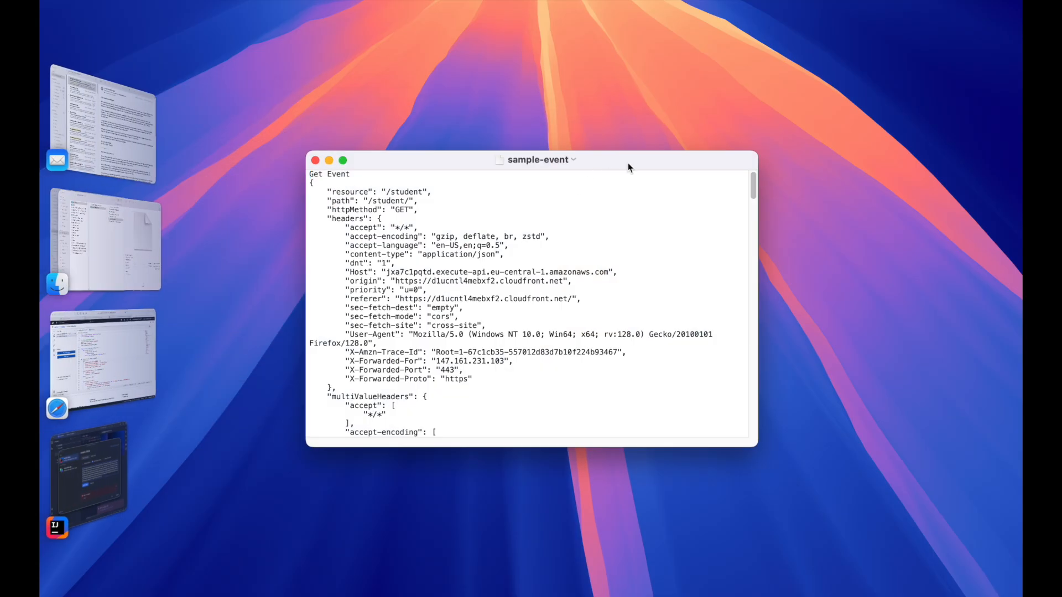
double_click(608, 130)
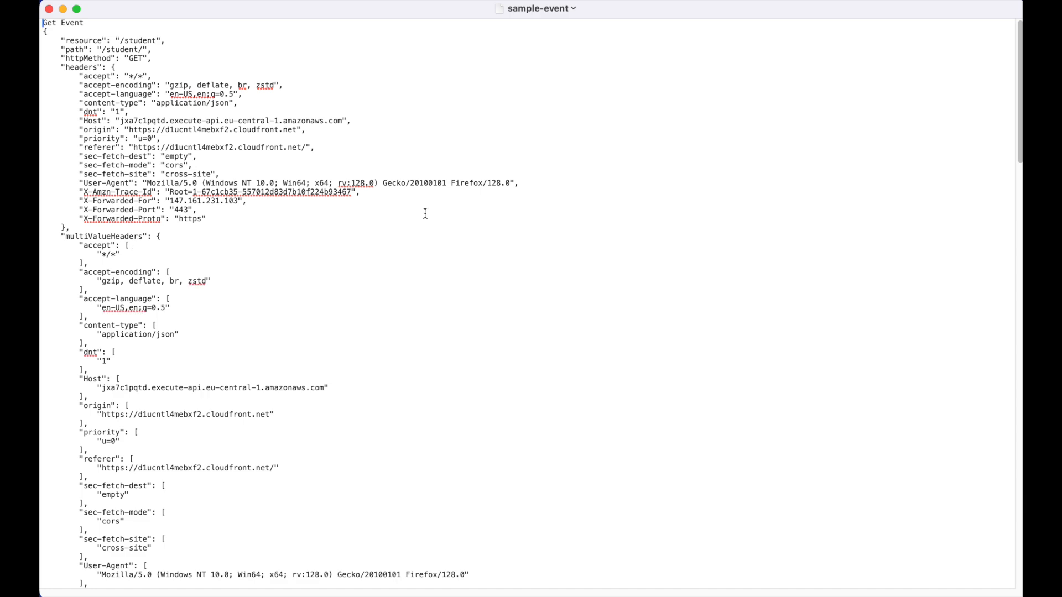
Step: Copy the complete JSON object under the Get Event heading in sample-event, including its opening and closing braces
scroll(155, 252, down, 20)
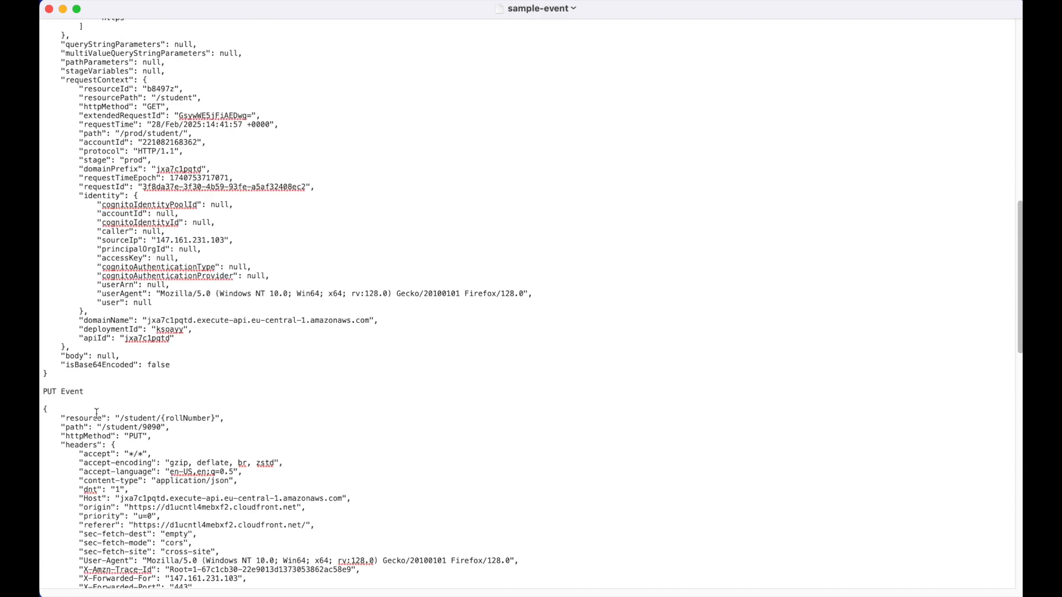
scroll(156, 427, down, 5)
scroll(144, 415, up, 20)
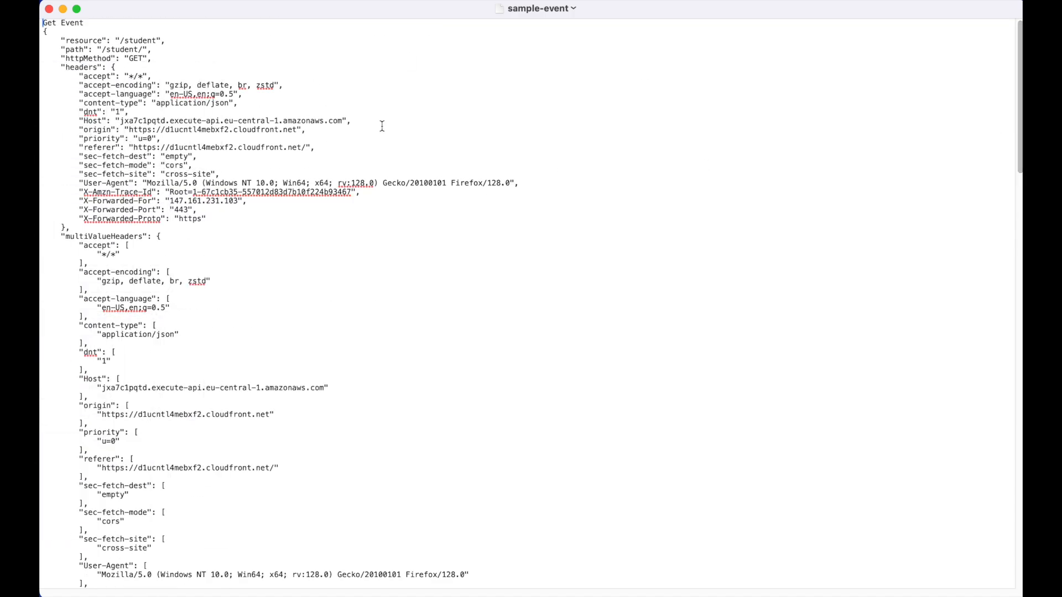
drag(44, 31, 62, 485)
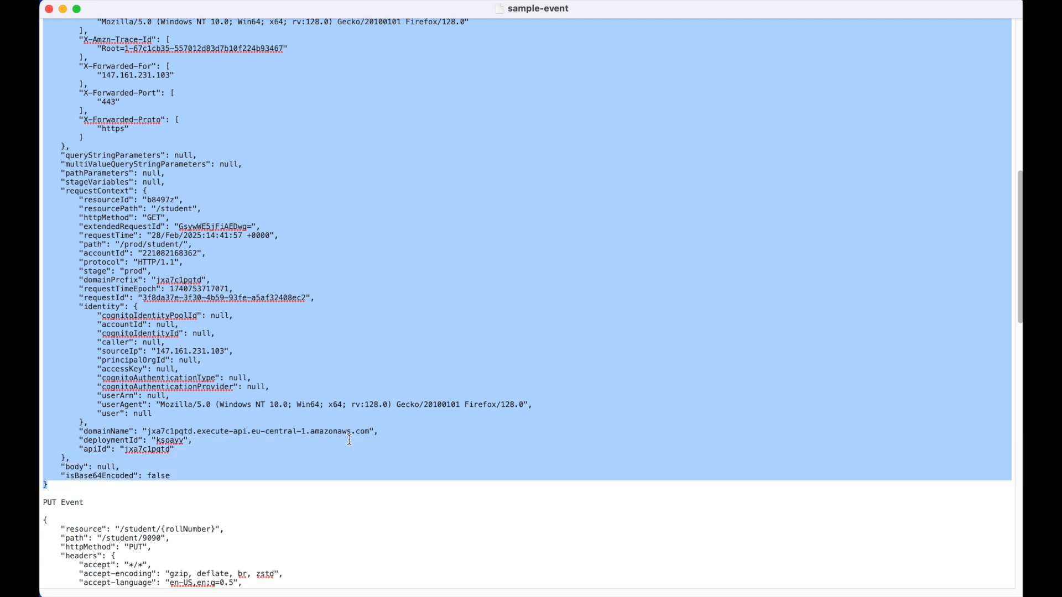
Step: Switch back to the Lambda console in Safari and start a new test event named Get
key(super+Tab)
key(super+Tab)
key(super+Tab)
key(super+Tab)
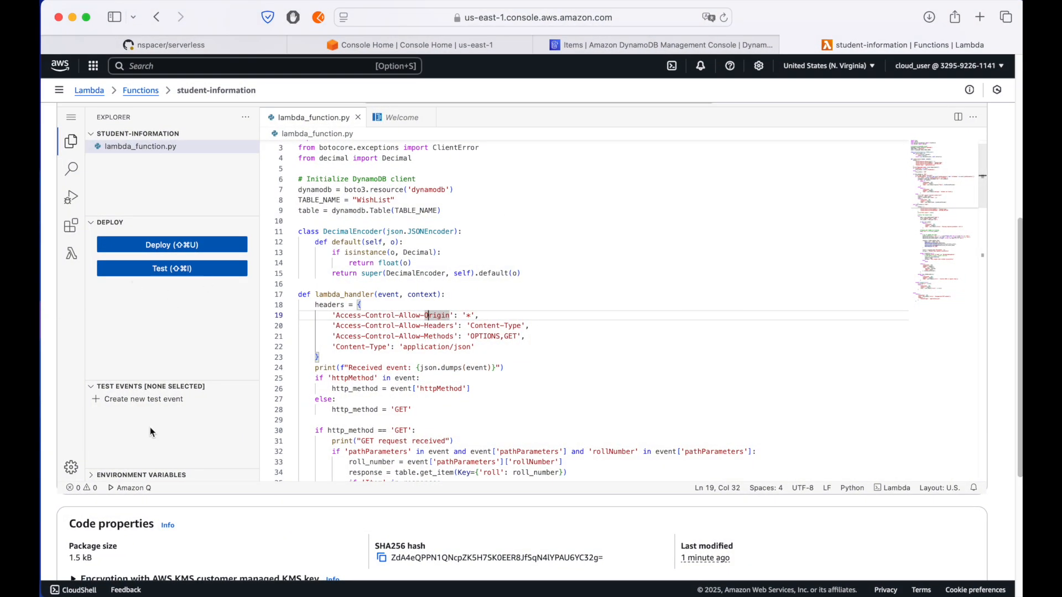
click(144, 401)
click(685, 166)
text(Get)
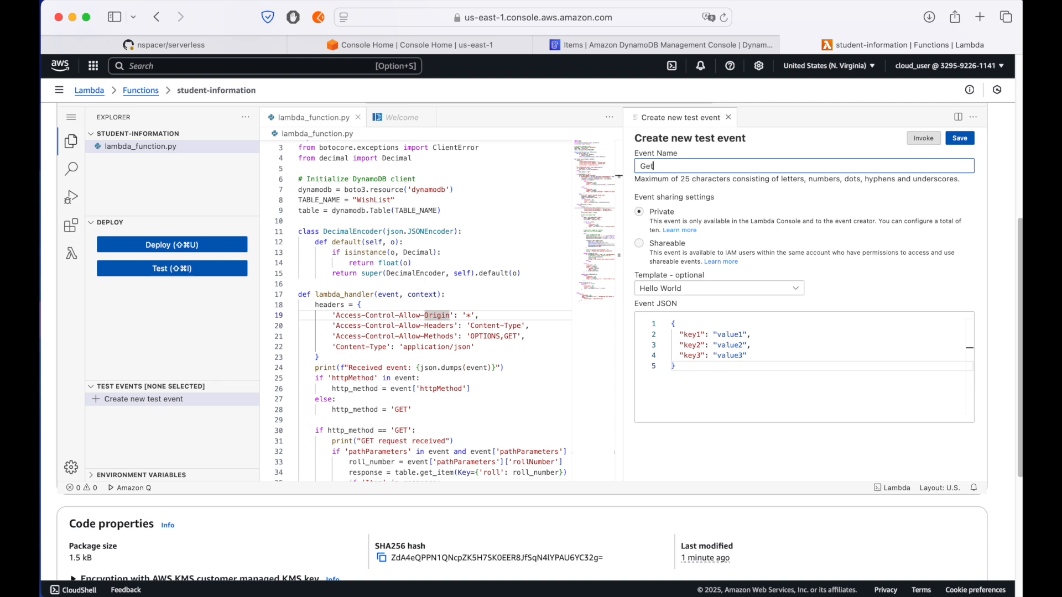
Step: Replace the default event JSON with the copied Get Event JSON and save the test event
click(755, 372)
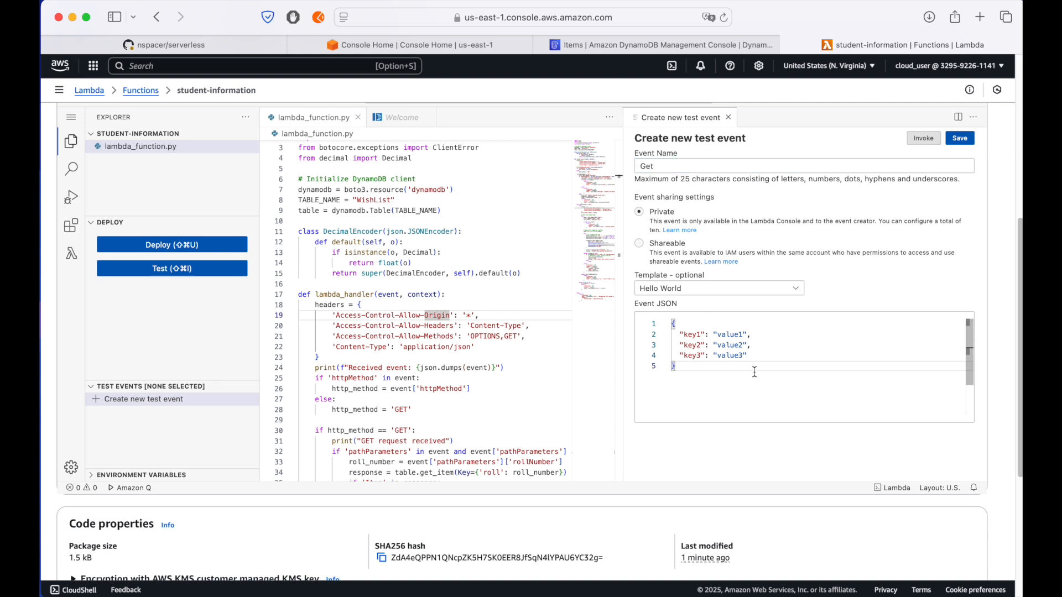
key(super+a)
key(super+v)
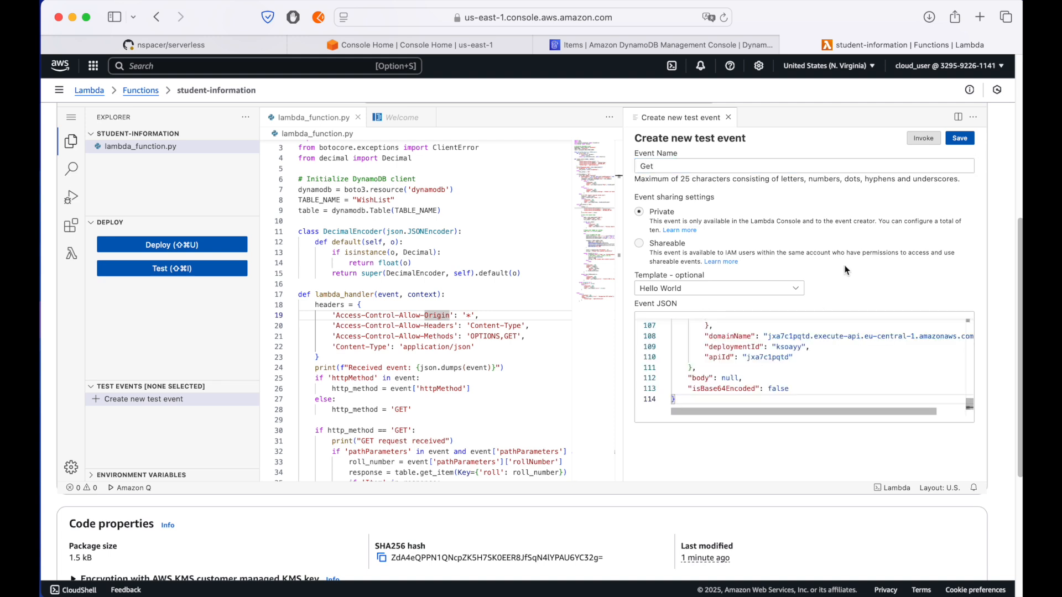
click(960, 138)
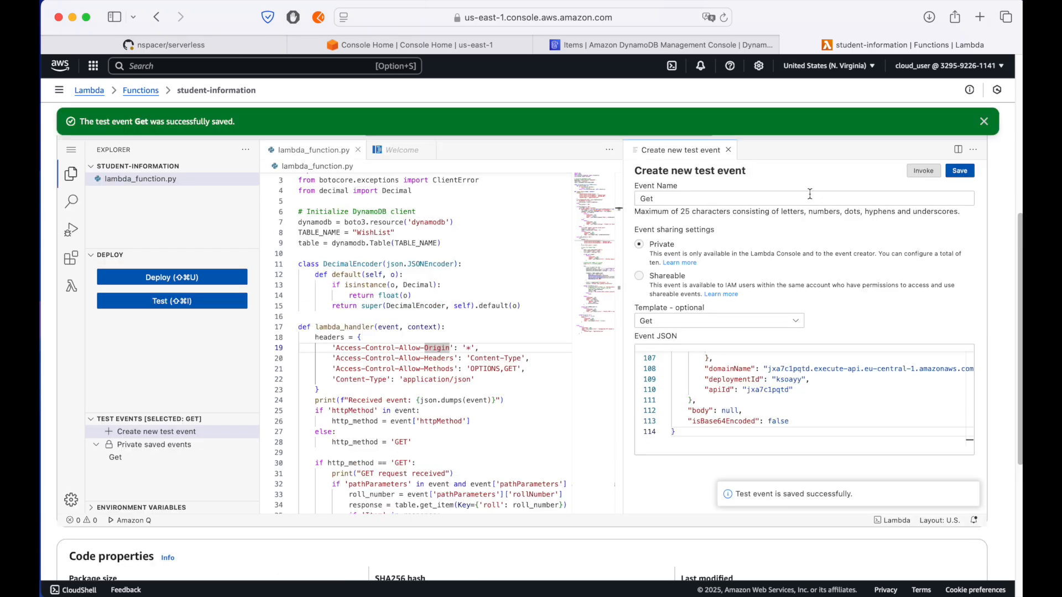
Step: Switch to the sample-event file and copy the complete JSON object under the PUT Event heading
key(super+Tab)
scroll(85, 344, down, 5)
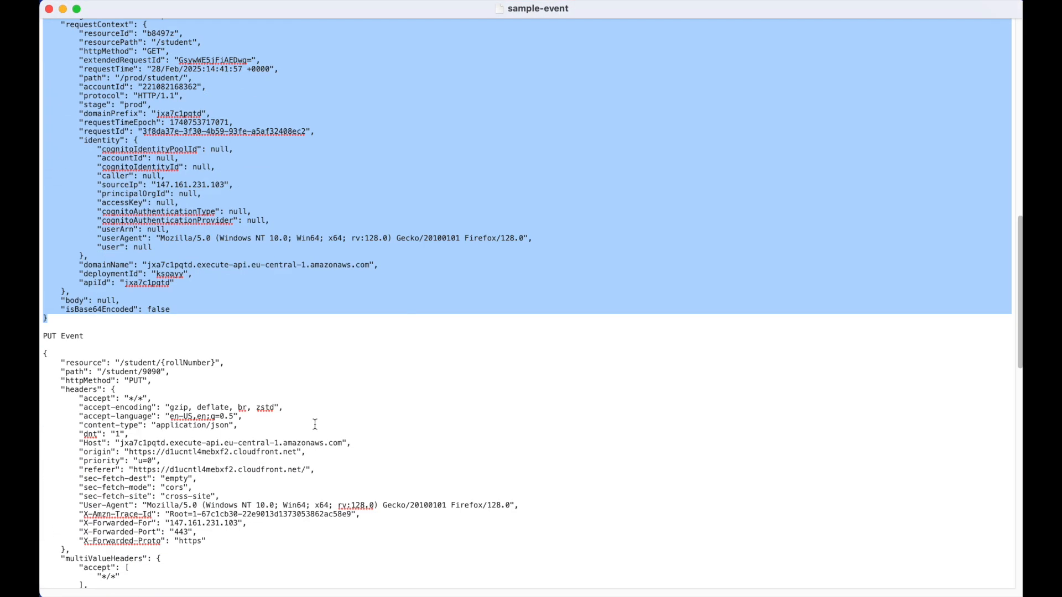
drag(46, 357, 119, 578)
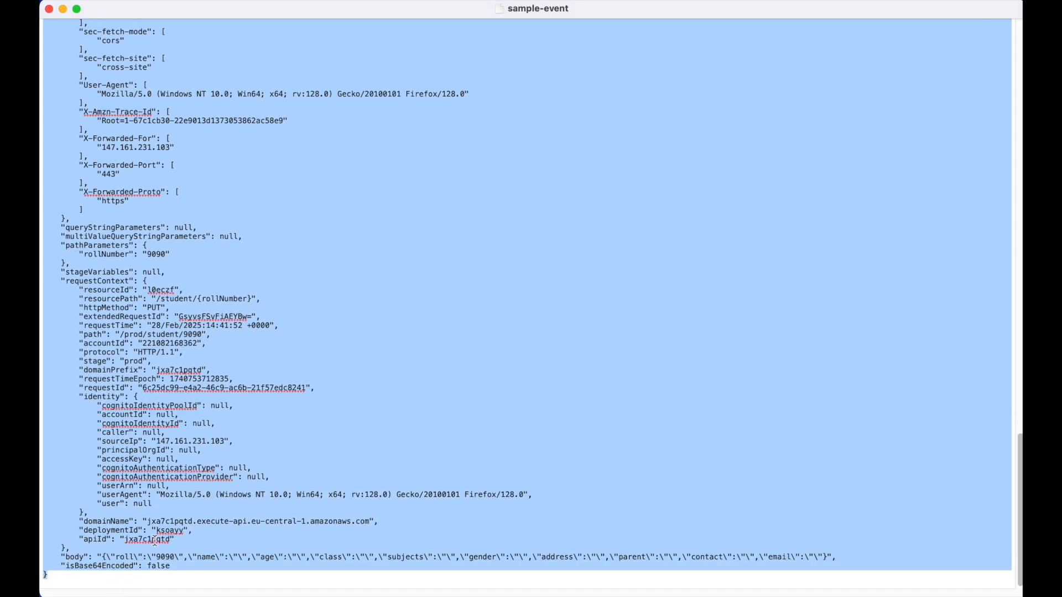
Step: Switch back to the Lambda console in Safari and set the new test event's name to Put
key(super+Tab)
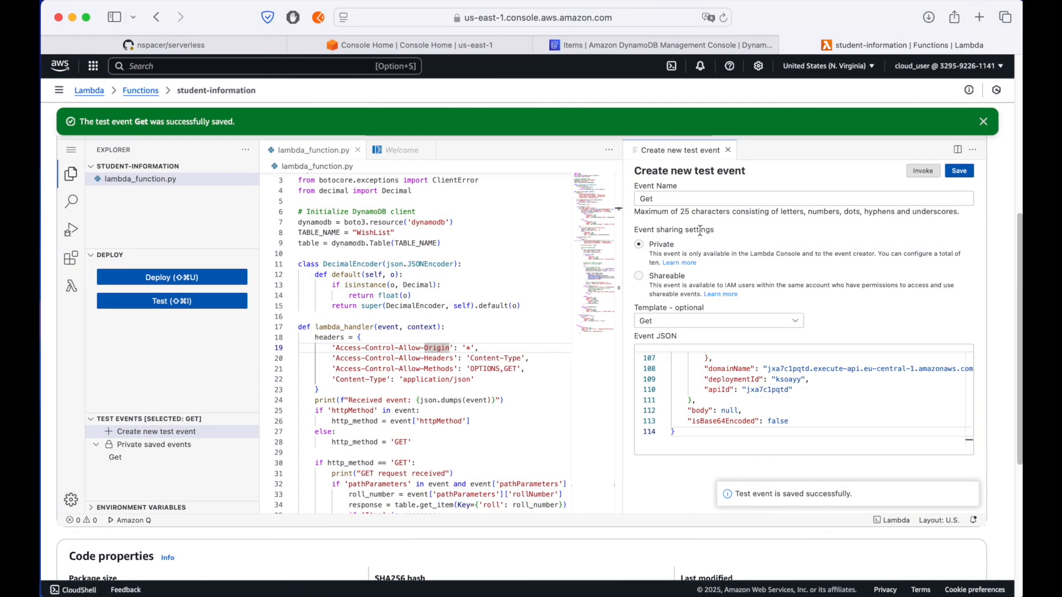
double_click(651, 198)
text(P)
key(Tab)
key(Tab)
key(Tab)
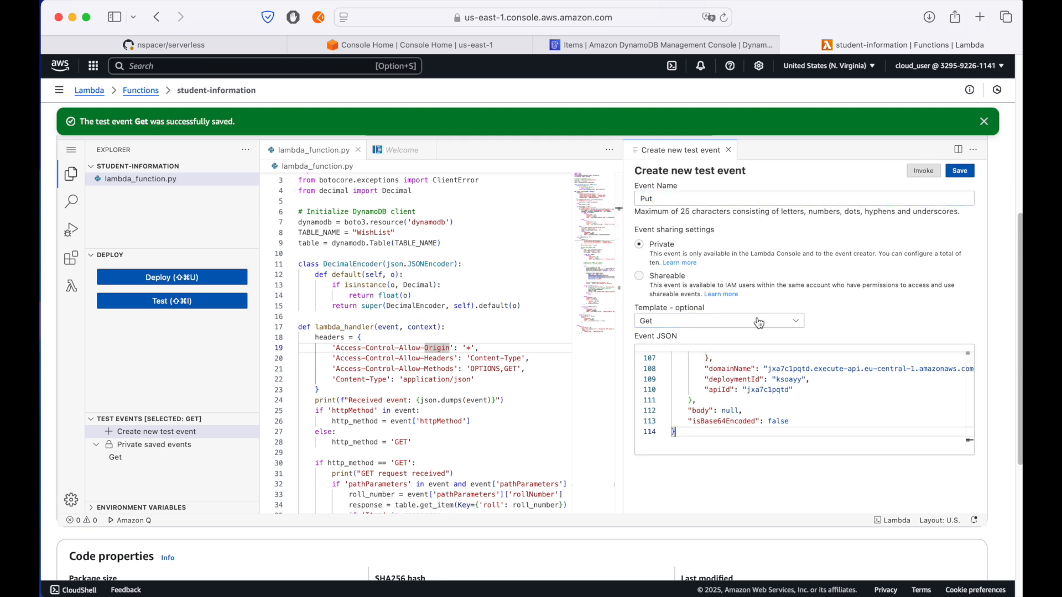
Step: Replace the event JSON with the copied PUT Event JSON, save the test event, and close its editor
key(super+a)
key(super+v)
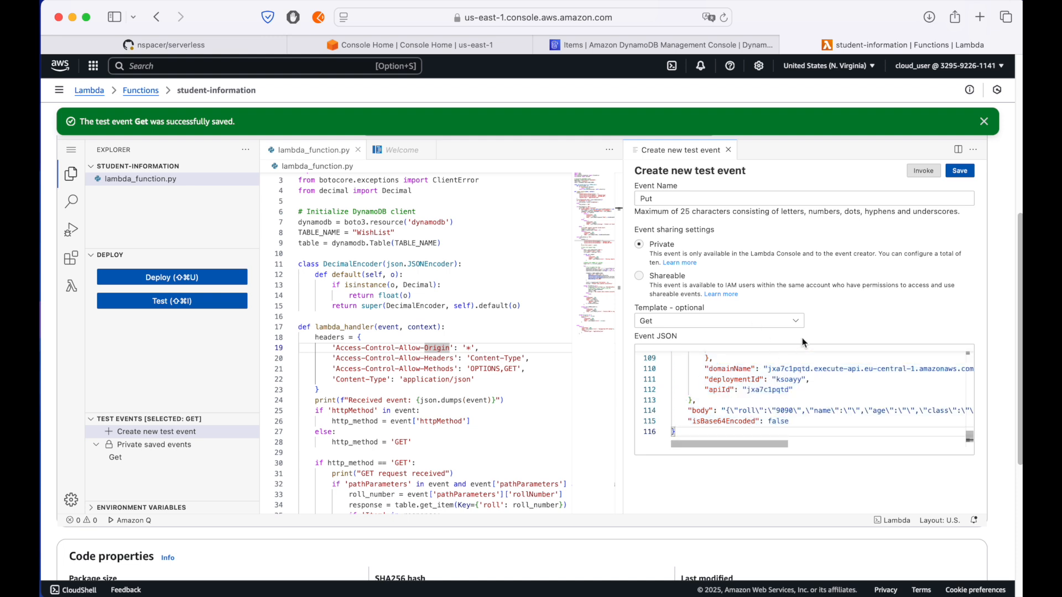
click(961, 171)
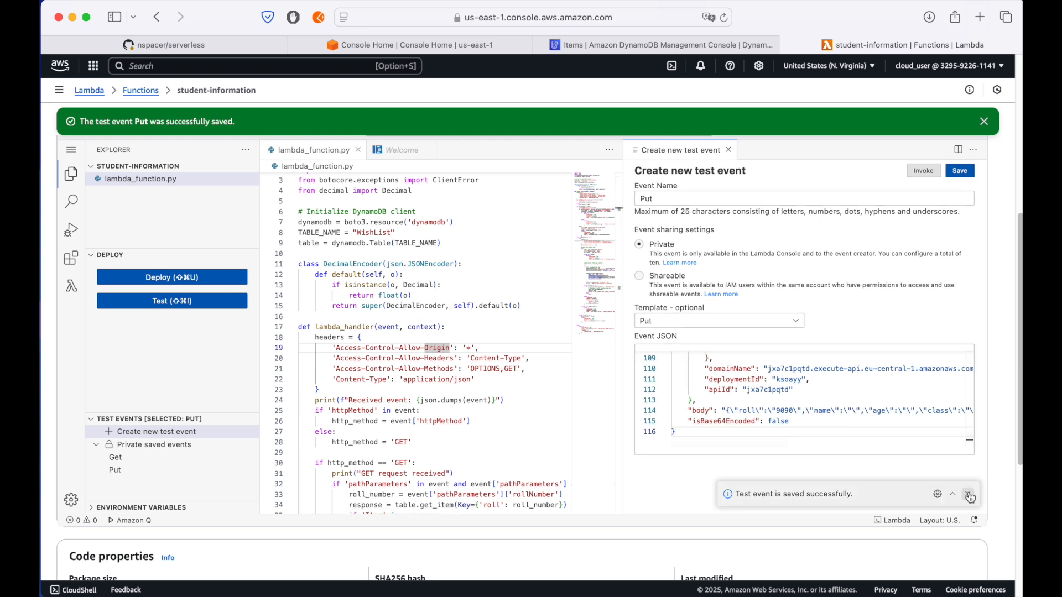
click(728, 150)
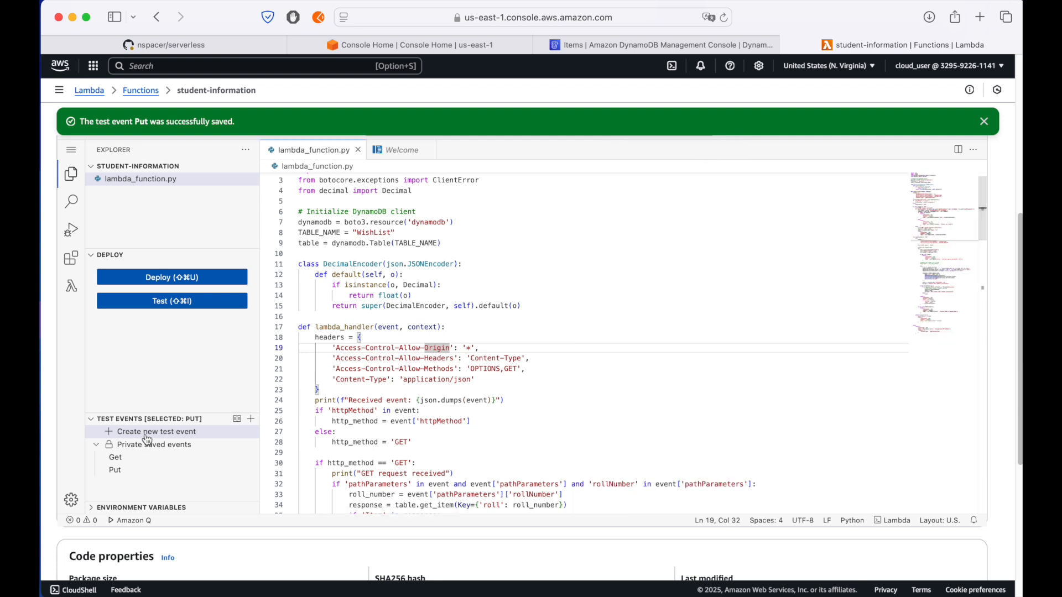
Step: Dismiss the save notification and run the student-information function with the private saved Get event
click(141, 458)
click(136, 471)
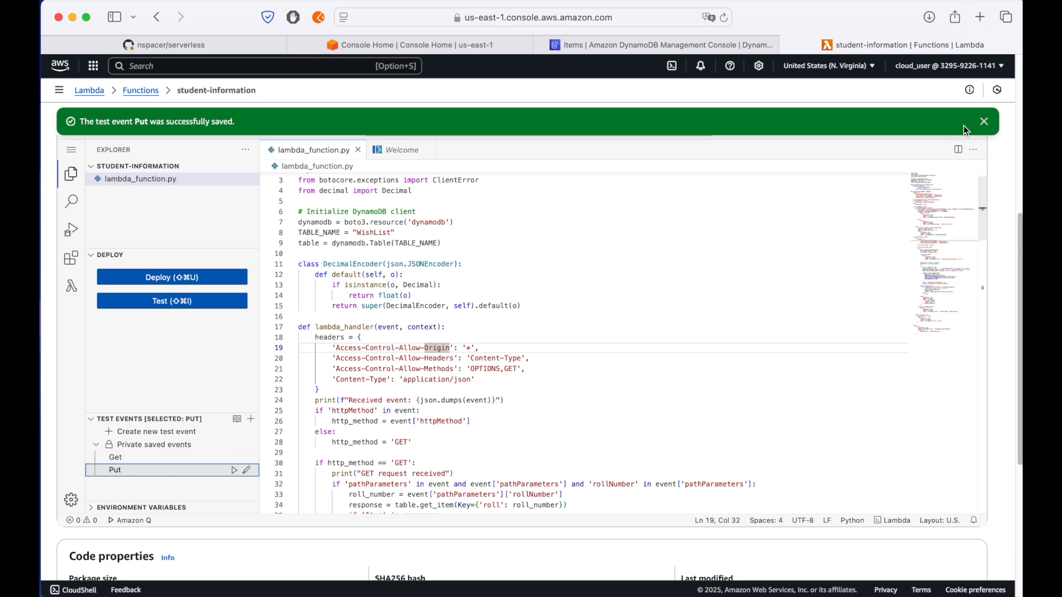
click(984, 123)
click(155, 427)
click(150, 440)
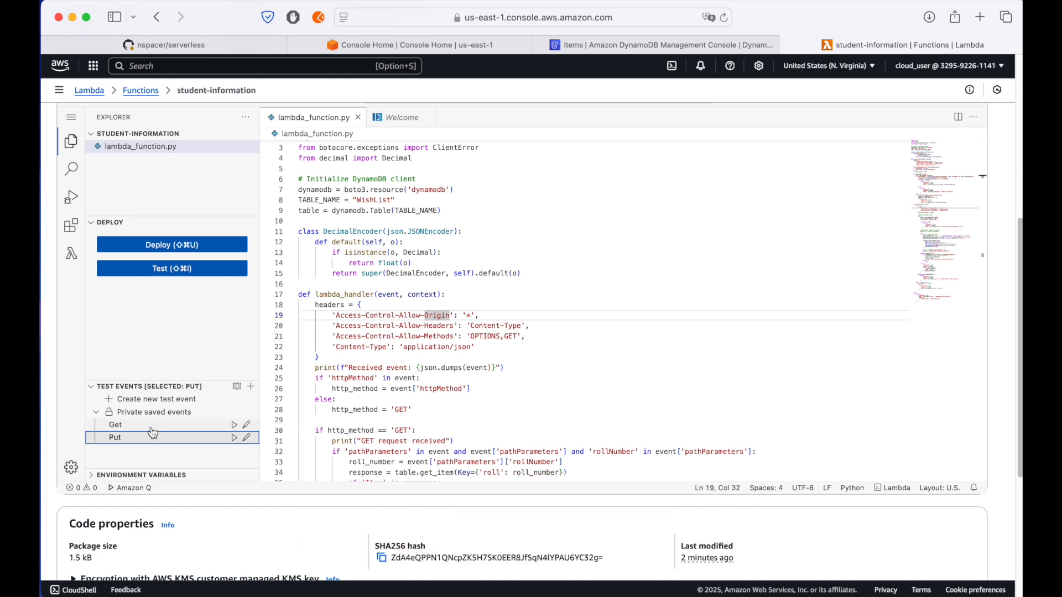
click(150, 425)
key(shift+super+i)
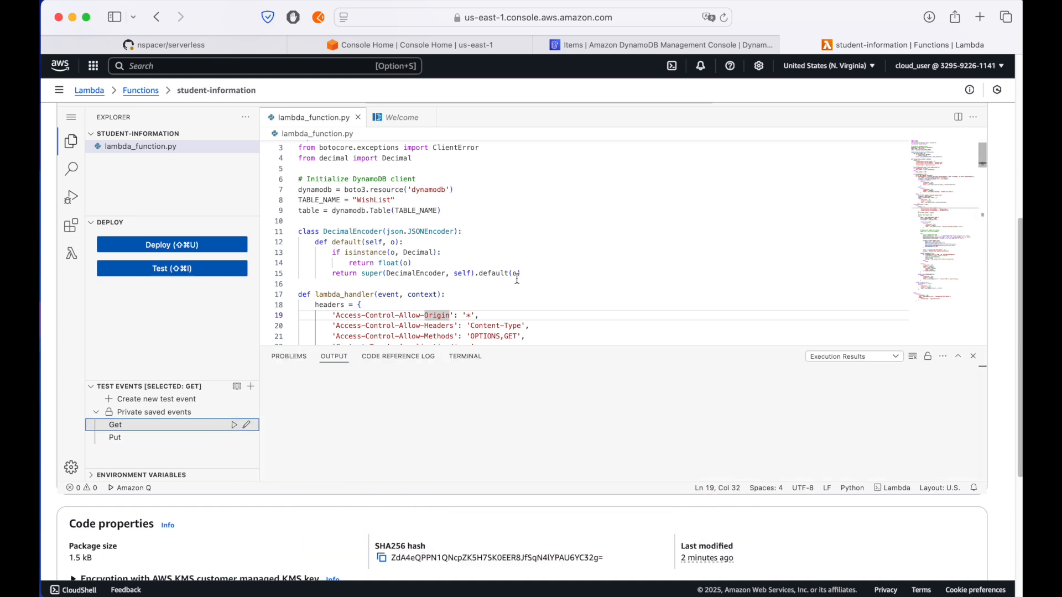
drag(543, 346, 492, 216)
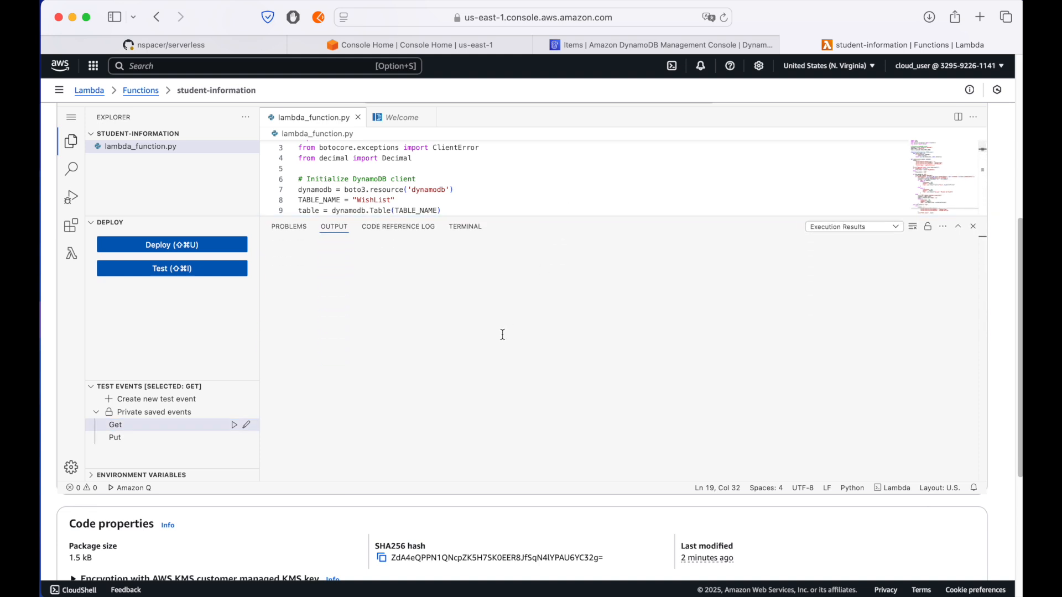
scroll(502, 333, up, 3)
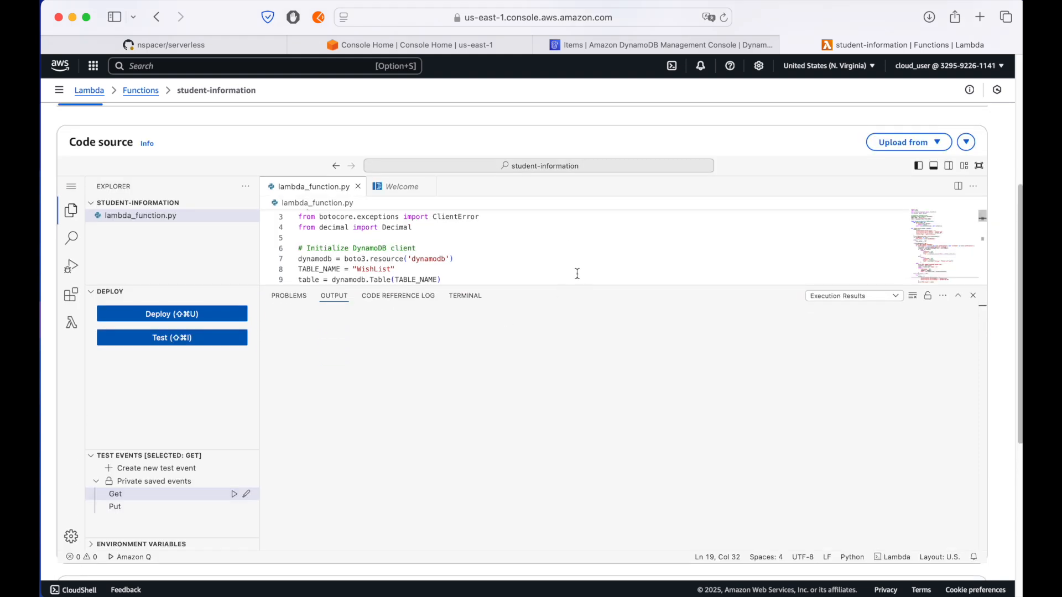
scroll(472, 241, down, 3)
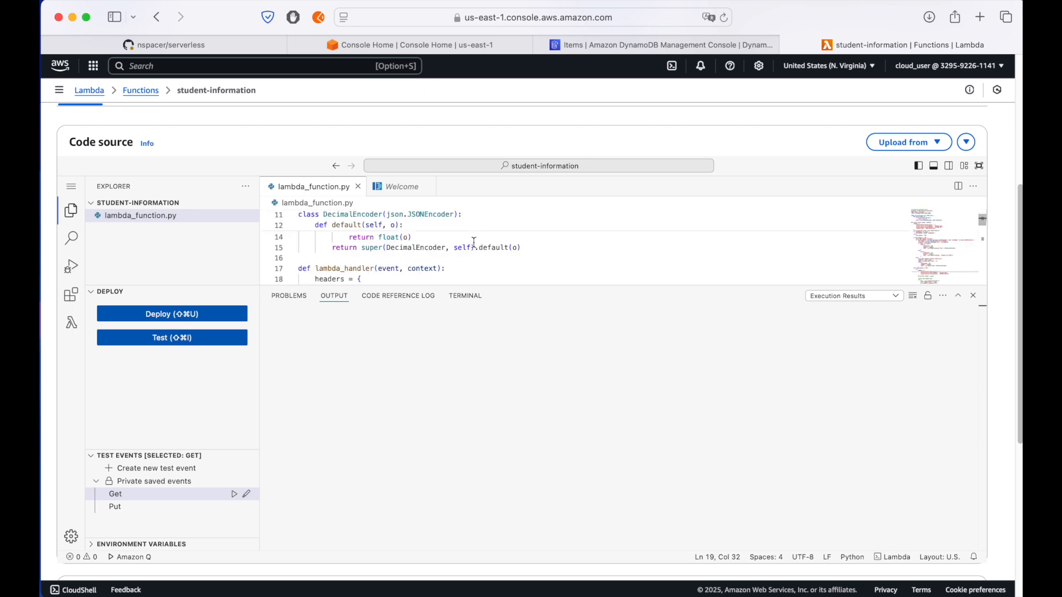
scroll(474, 247, up, 6)
scroll(991, 288, down, 4)
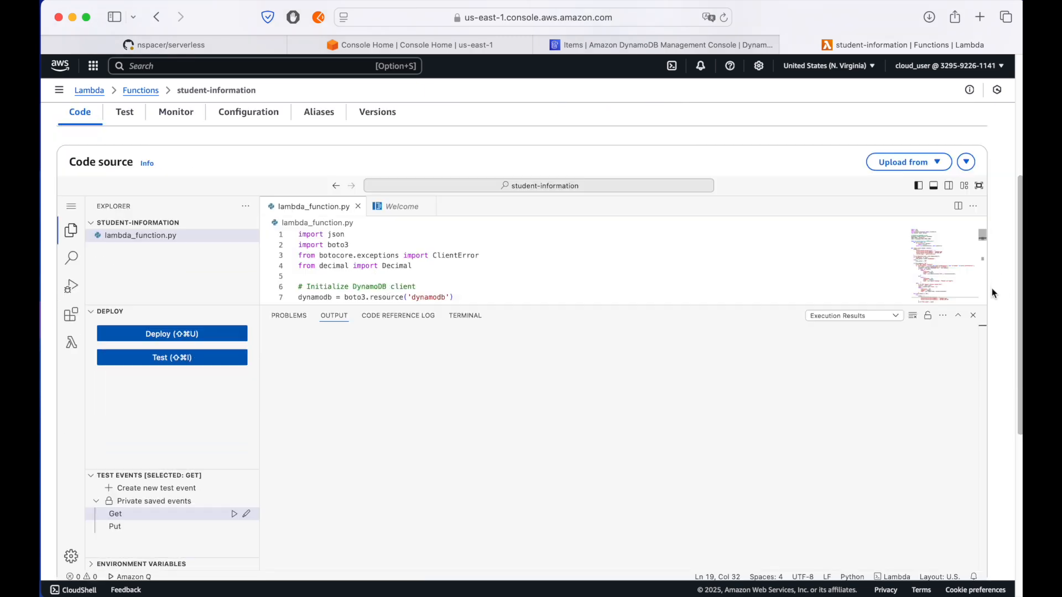
mouse_move(246, 490)
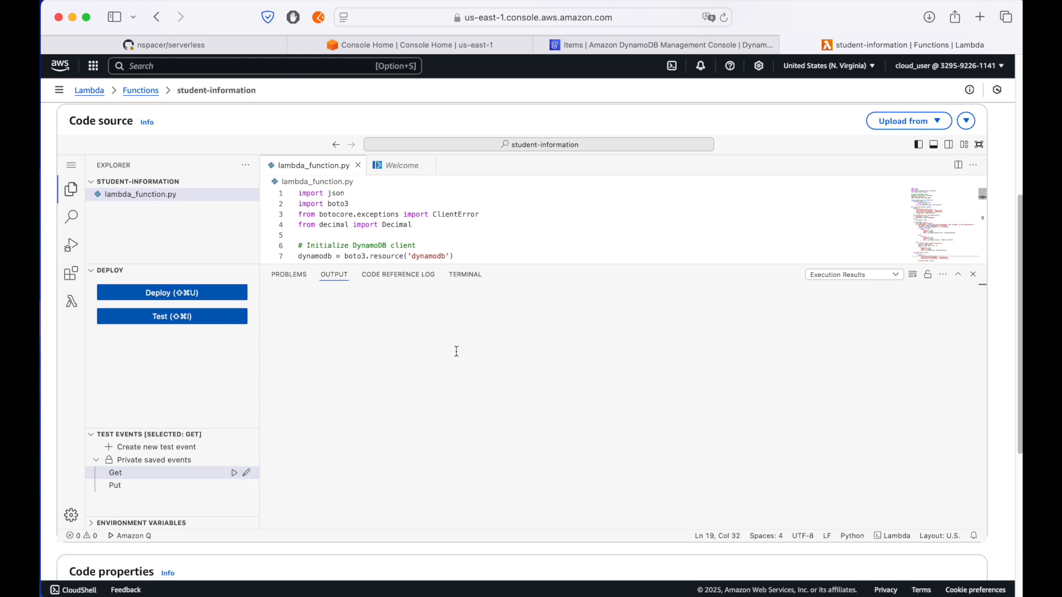
click(603, 258)
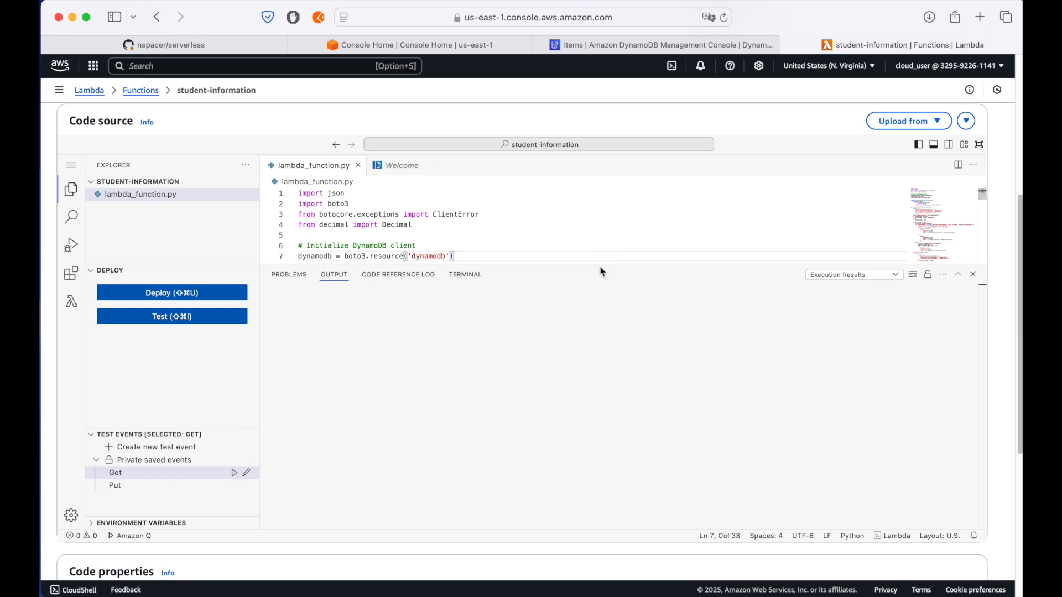
drag(600, 265, 594, 331)
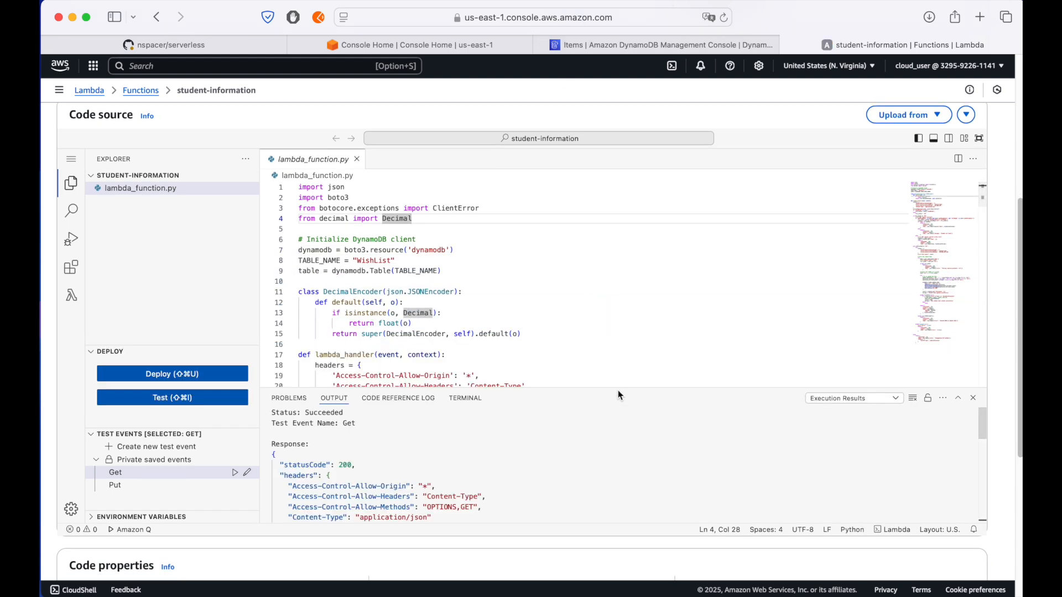
Step: Enlarge the execution output area and examine the Get test's response, from its status code to its body
drag(619, 387, 622, 297)
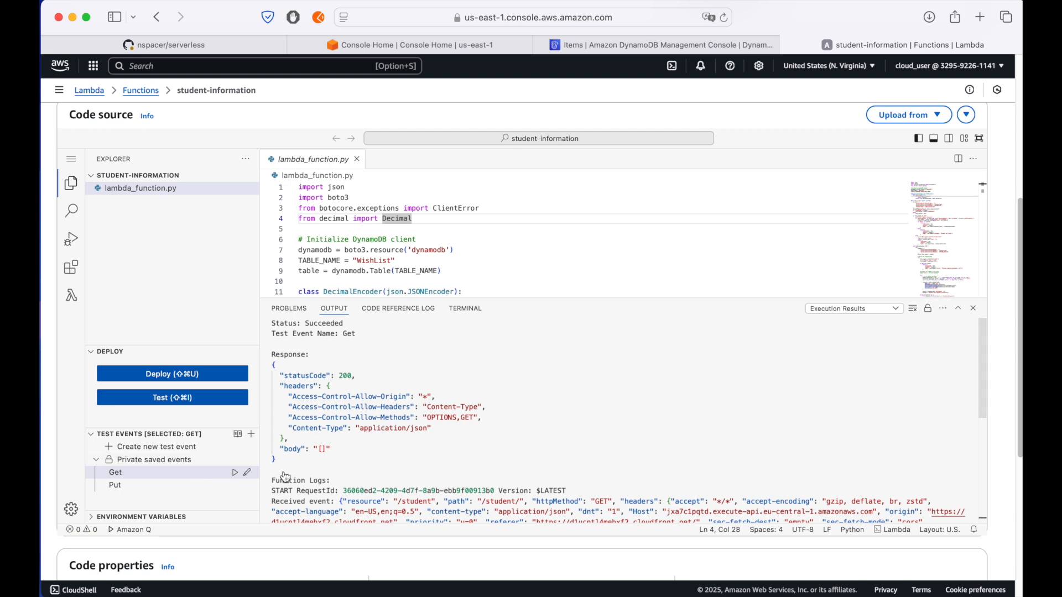
drag(300, 376, 339, 450)
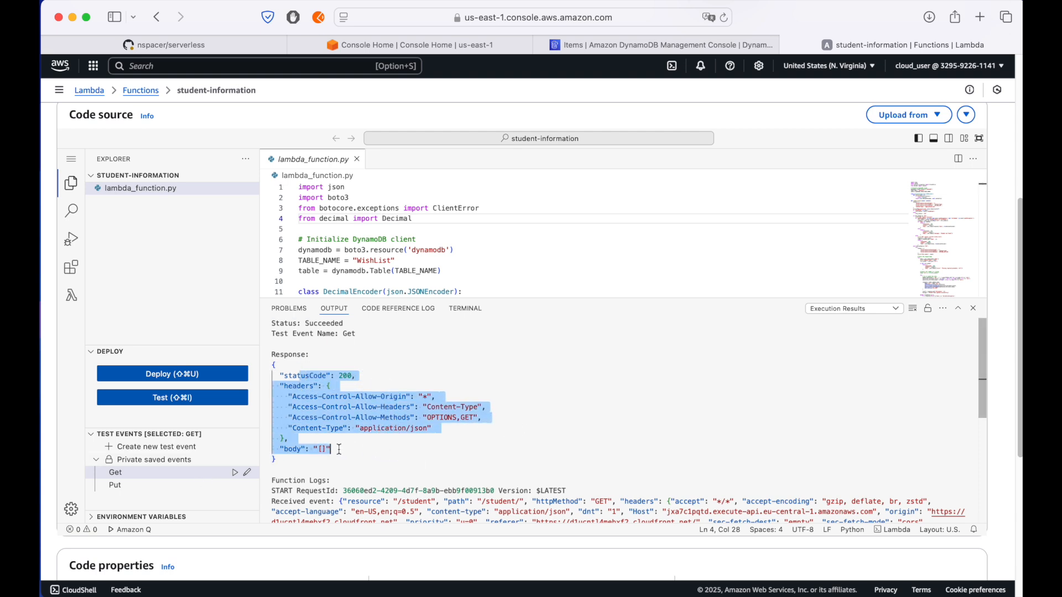
click(339, 450)
shift+click(281, 450)
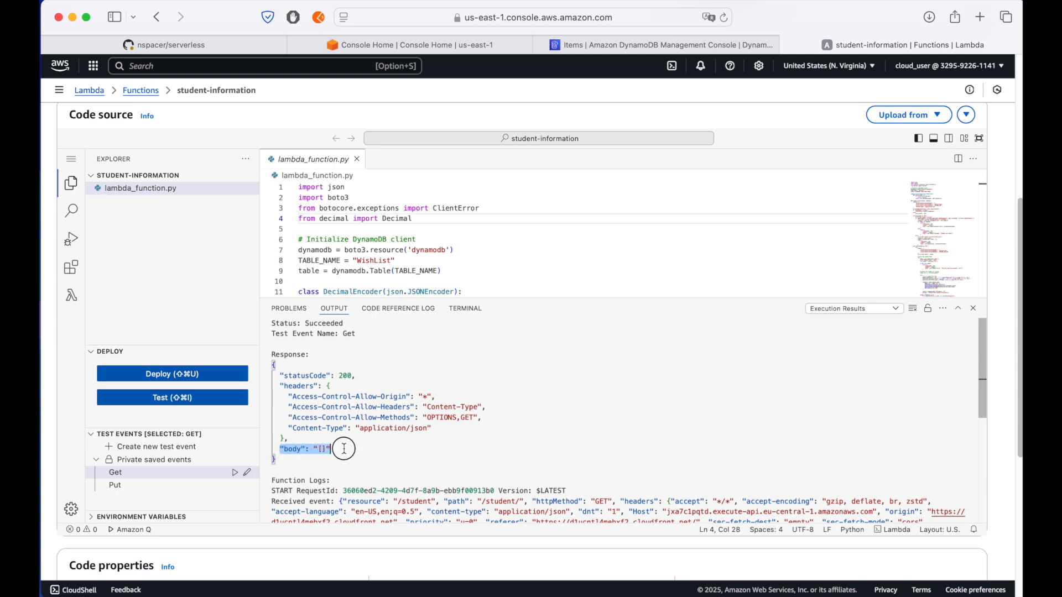
Step: Refresh the WishList table's items in DynamoDB to check its contents, and return to the student-information function
click(686, 45)
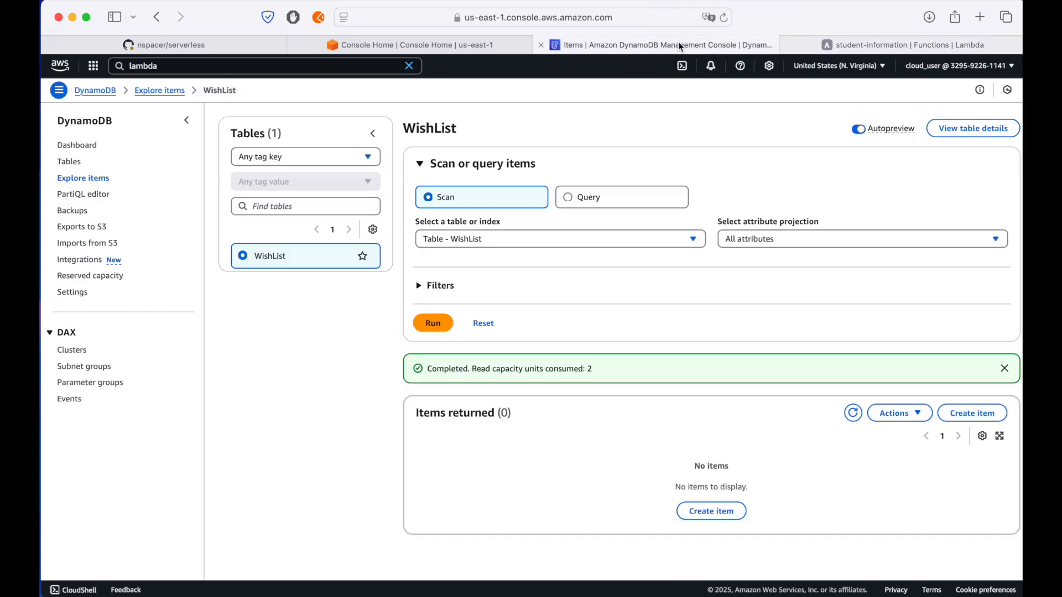
click(852, 412)
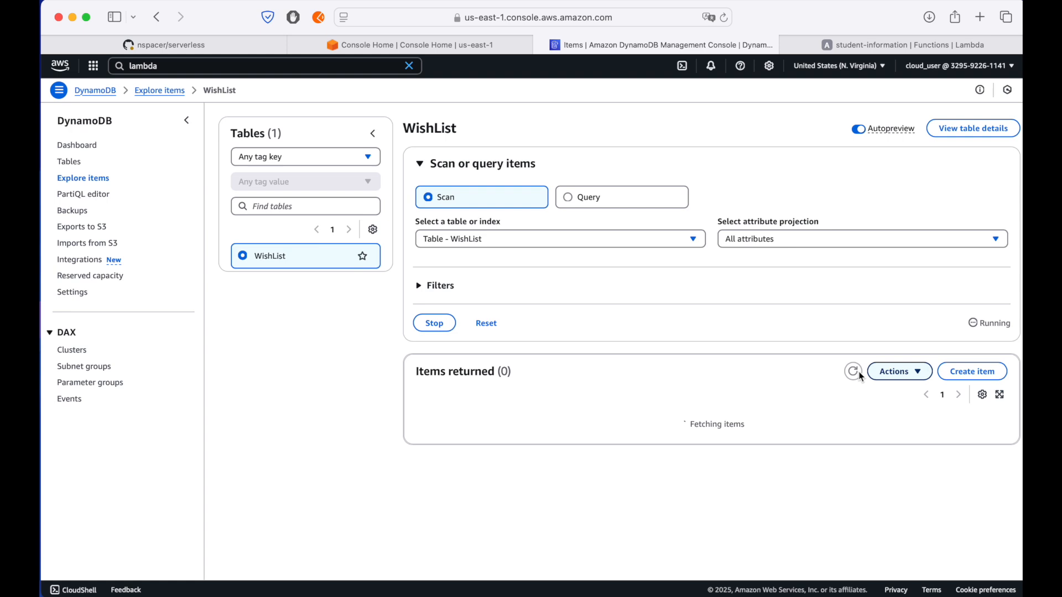
click(874, 44)
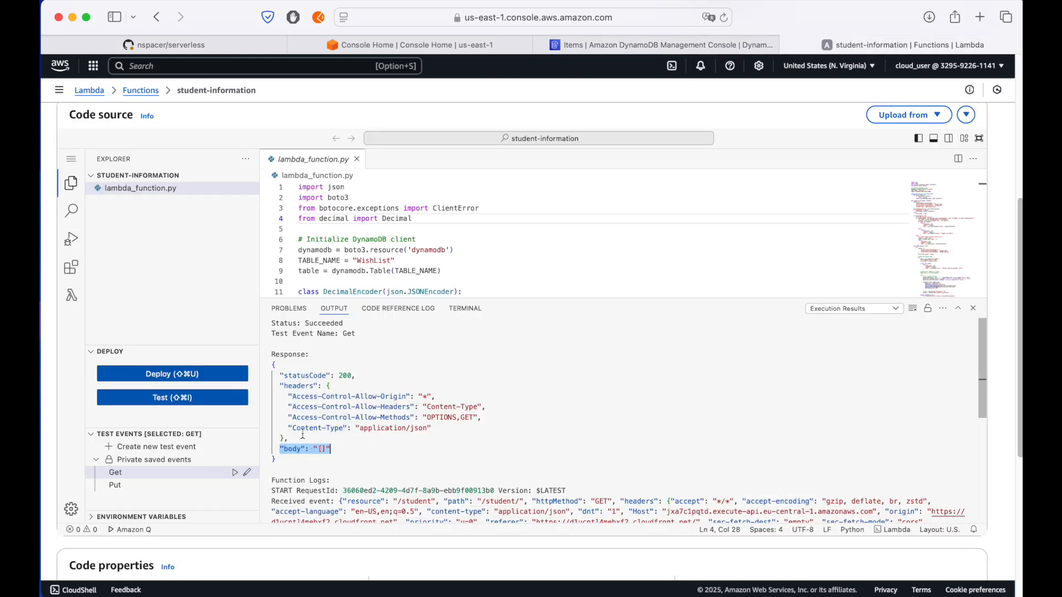
Step: Open the saved Put test event, examine the student fields in its body line, and close the event without changes
click(115, 487)
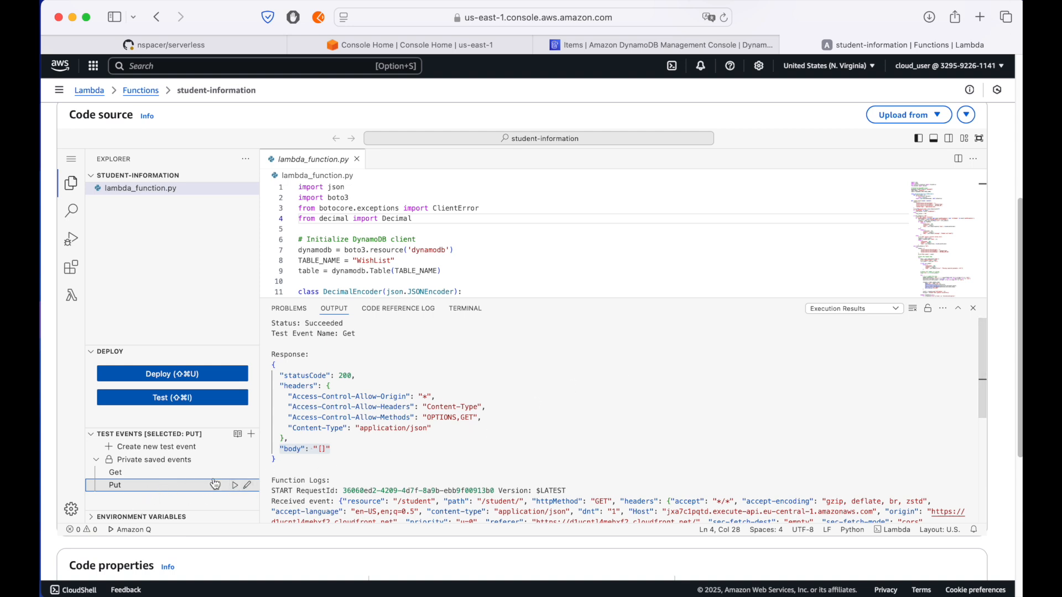
click(248, 485)
scroll(822, 238, down, 10)
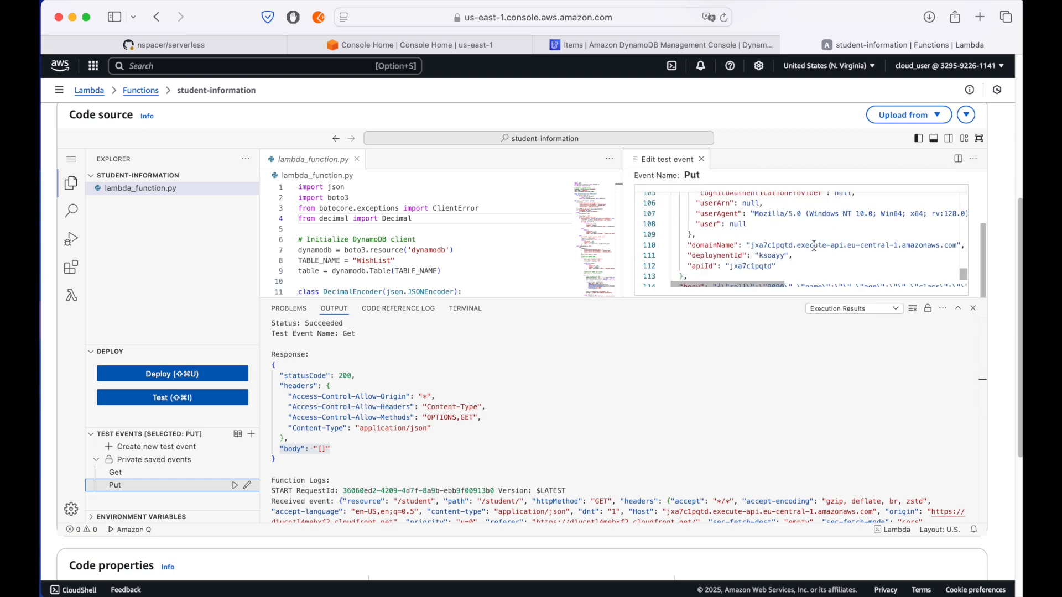
scroll(816, 238, down, 3)
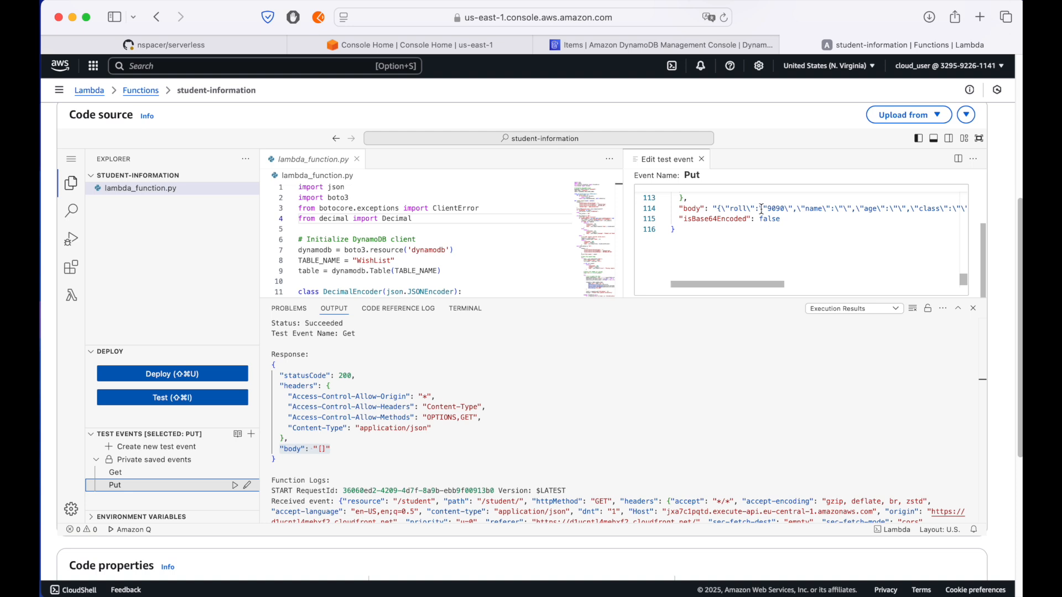
drag(730, 209, 927, 209)
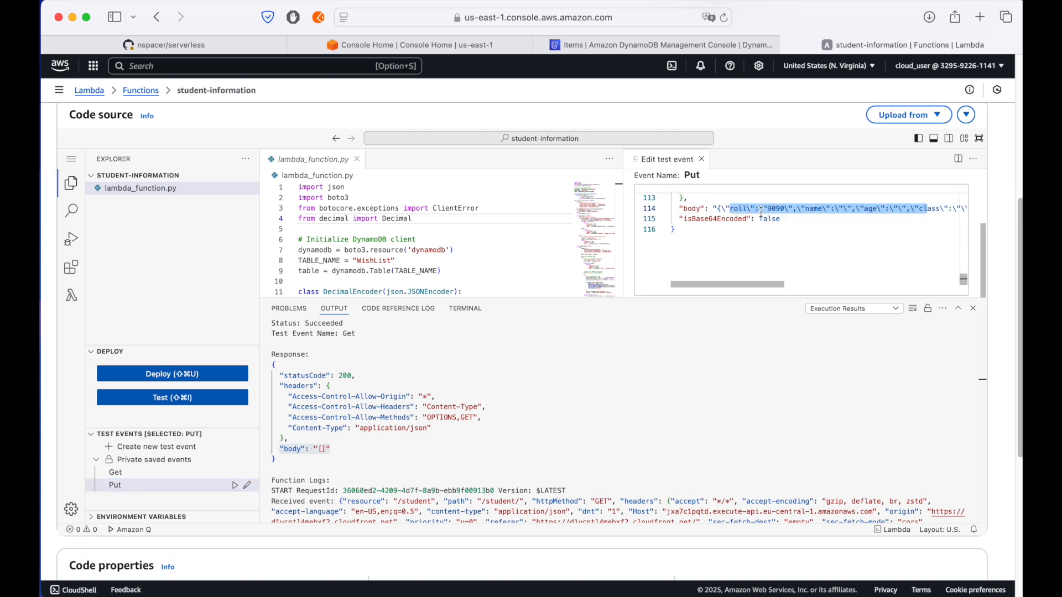
click(732, 221)
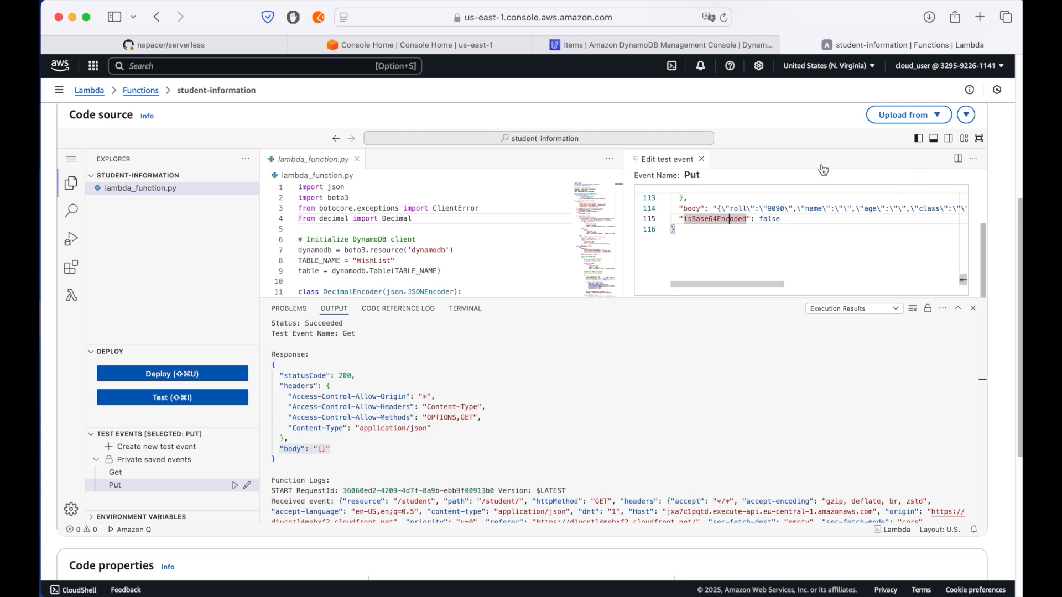
click(701, 159)
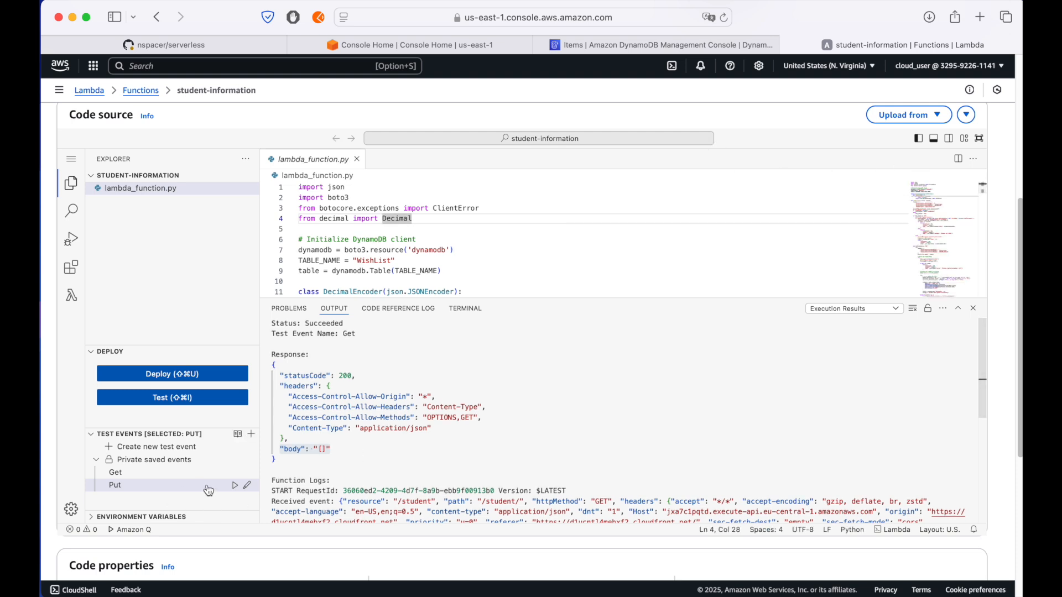
Step: Run the function with the saved Put event and examine the status code and body message in its response
click(234, 485)
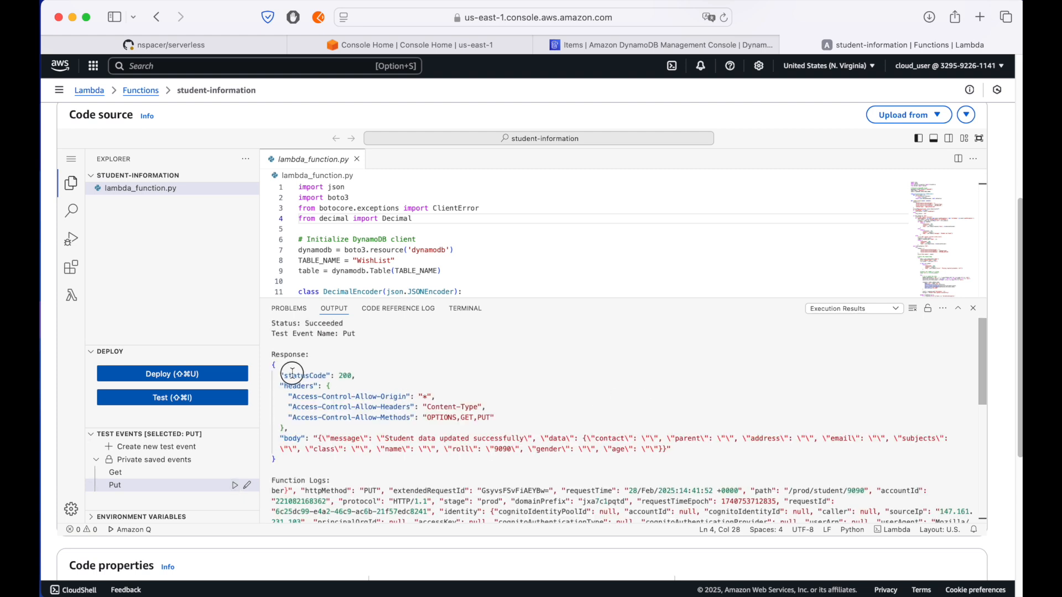
drag(287, 375, 414, 397)
drag(369, 438, 588, 440)
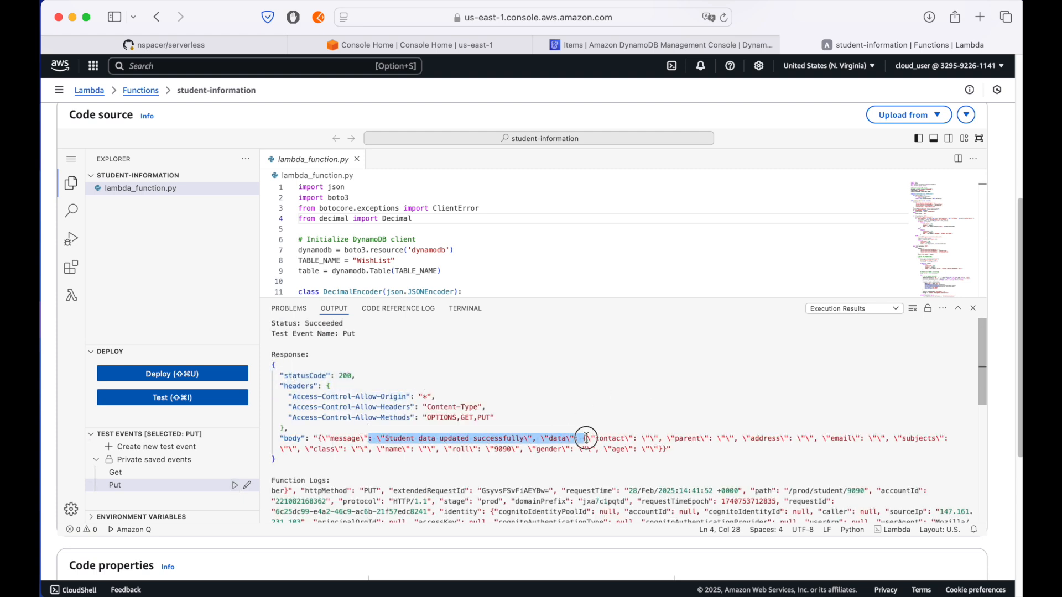
Step: Refresh the WishList table's items in DynamoDB and look across all the attribute columns of the returned items
click(686, 43)
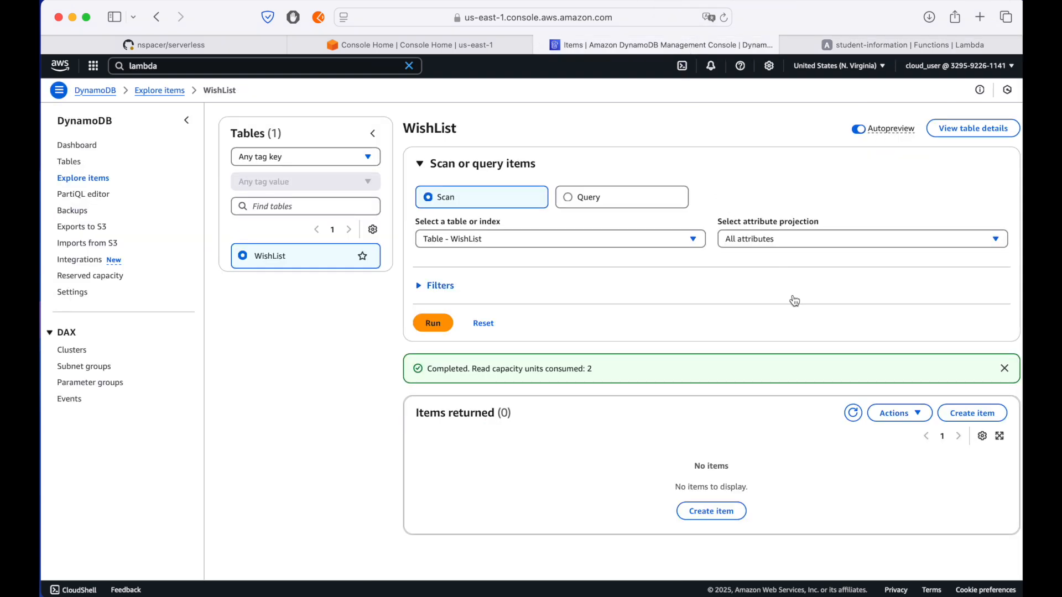
click(854, 414)
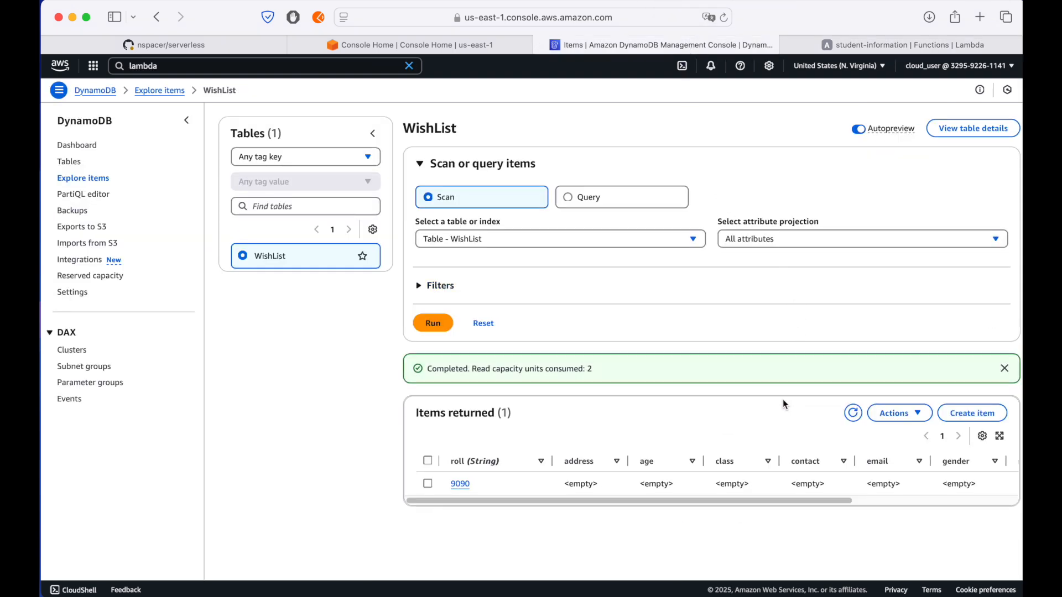
drag(635, 501, 472, 495)
drag(896, 503, 643, 500)
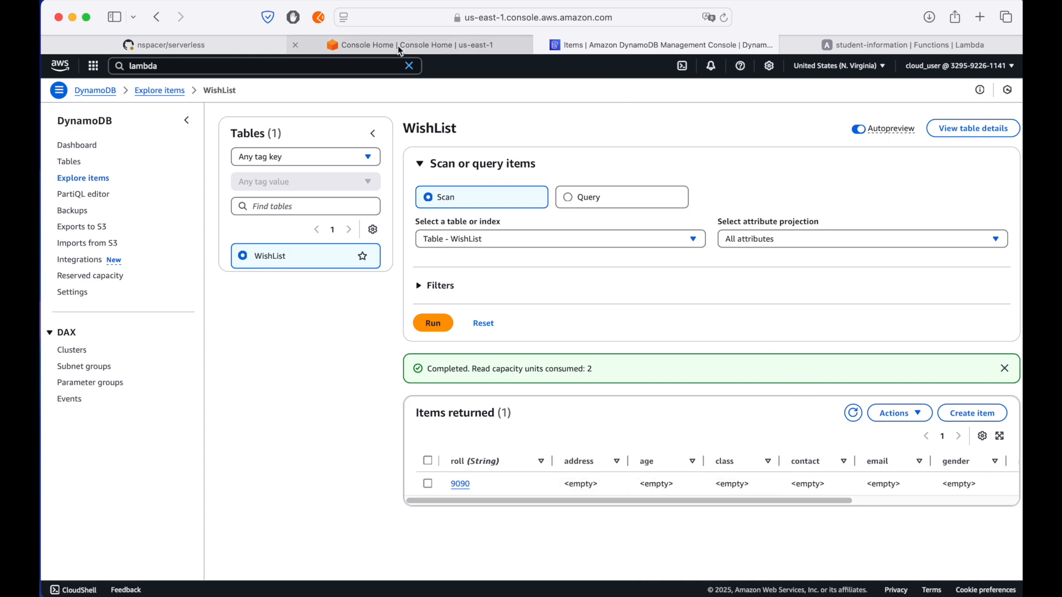
Step: Return to the student-information function, run it with the saved Get event, and examine the student record in the response body
click(414, 48)
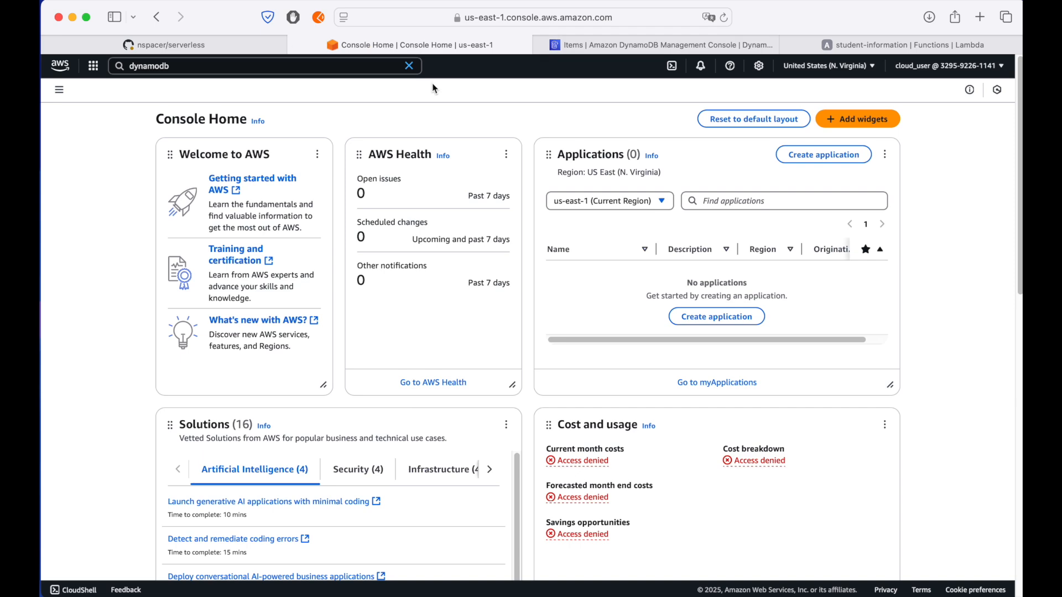
click(848, 46)
click(213, 473)
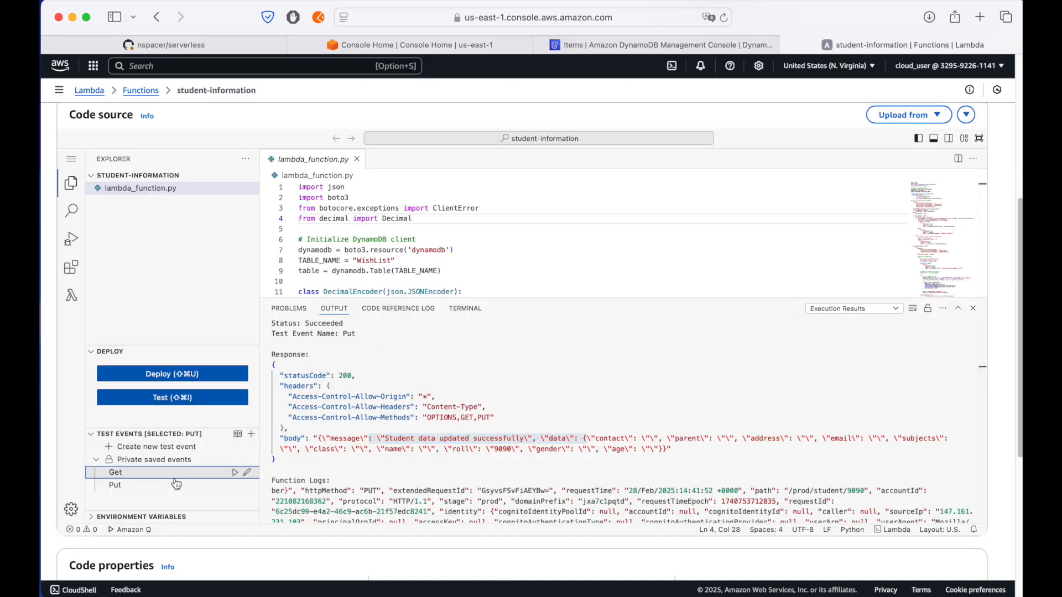
click(236, 472)
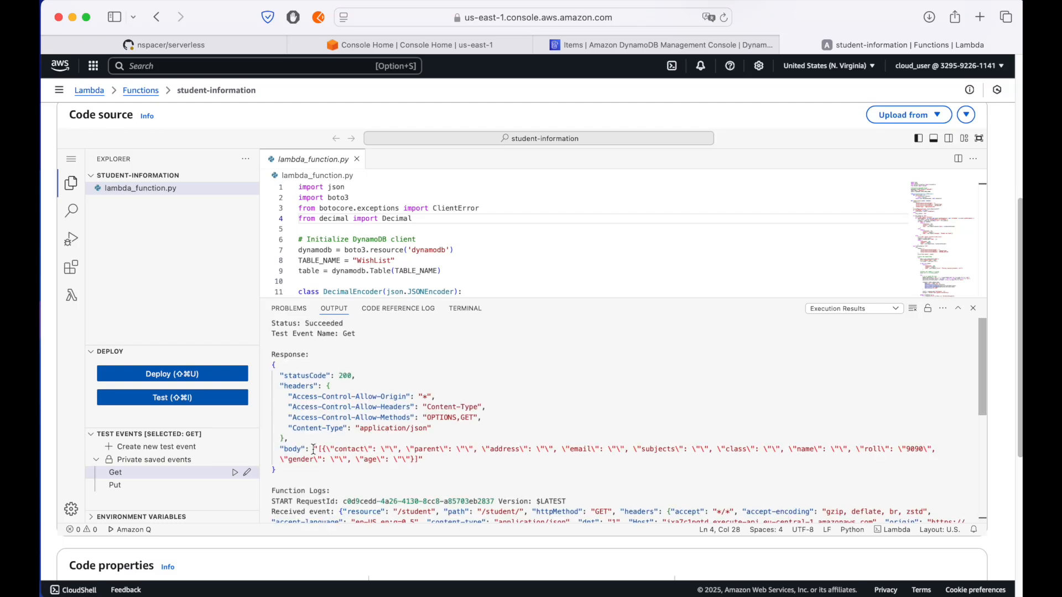
drag(321, 447, 445, 458)
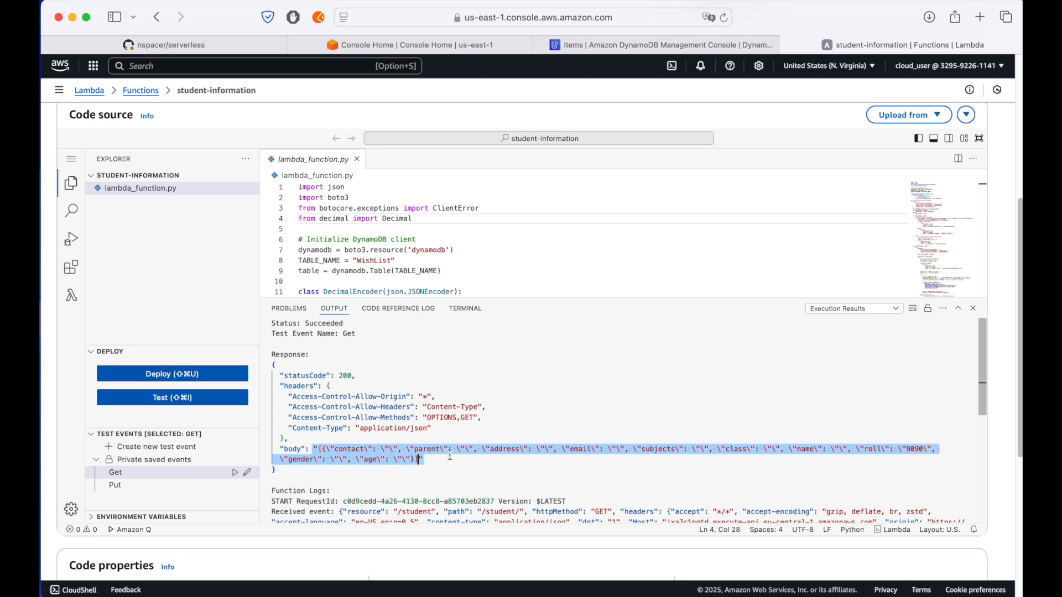
click(432, 461)
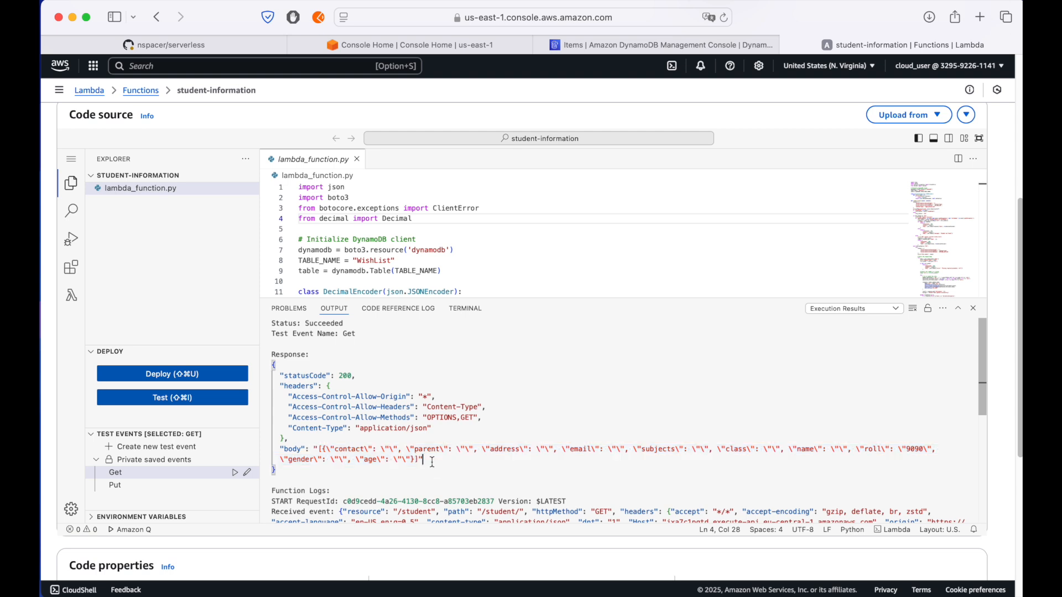
Step: Open the saved Put test event for editing and set the roll value in its body line to 9091
click(172, 486)
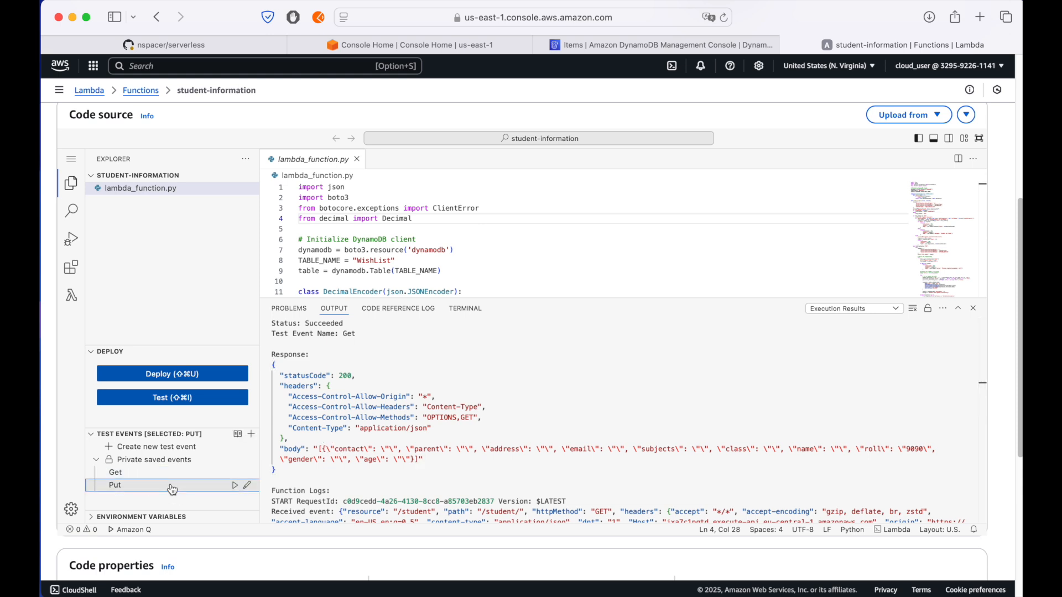
click(247, 485)
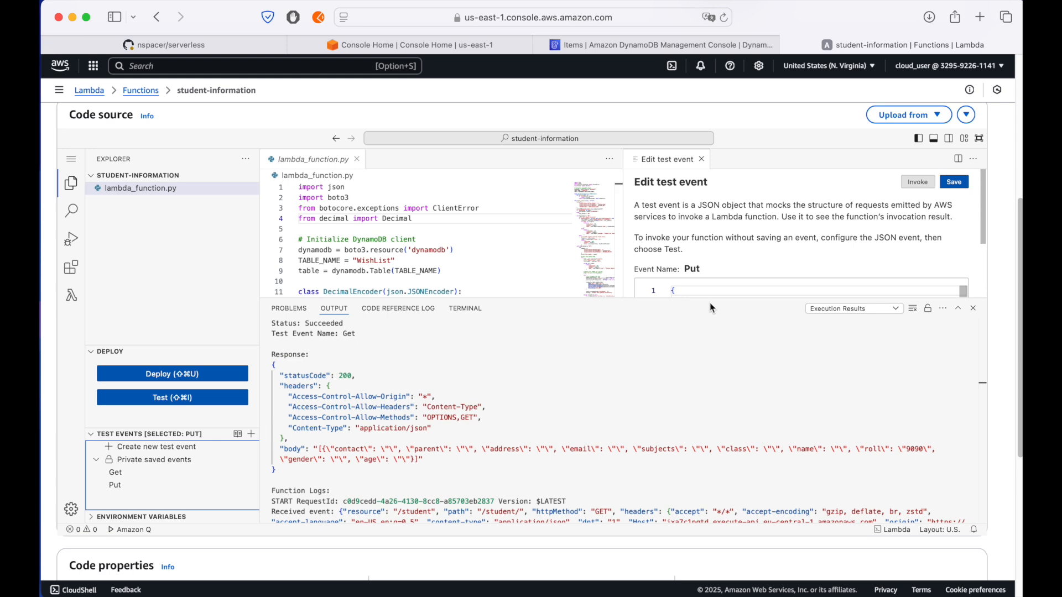
drag(709, 301, 703, 436)
scroll(751, 253, down, 15)
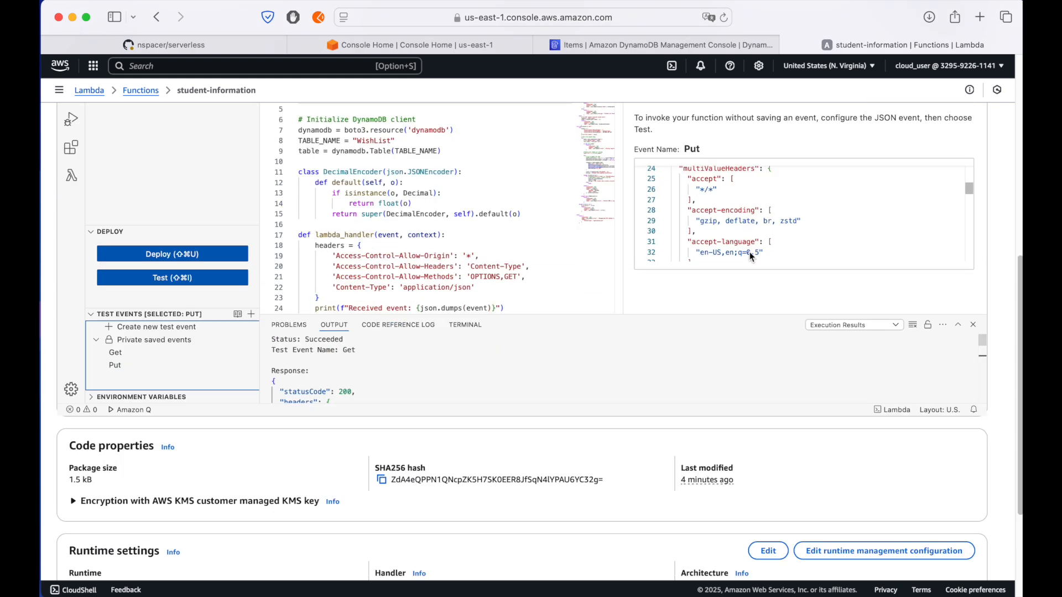
scroll(750, 252, up, 3)
scroll(775, 238, down, 5)
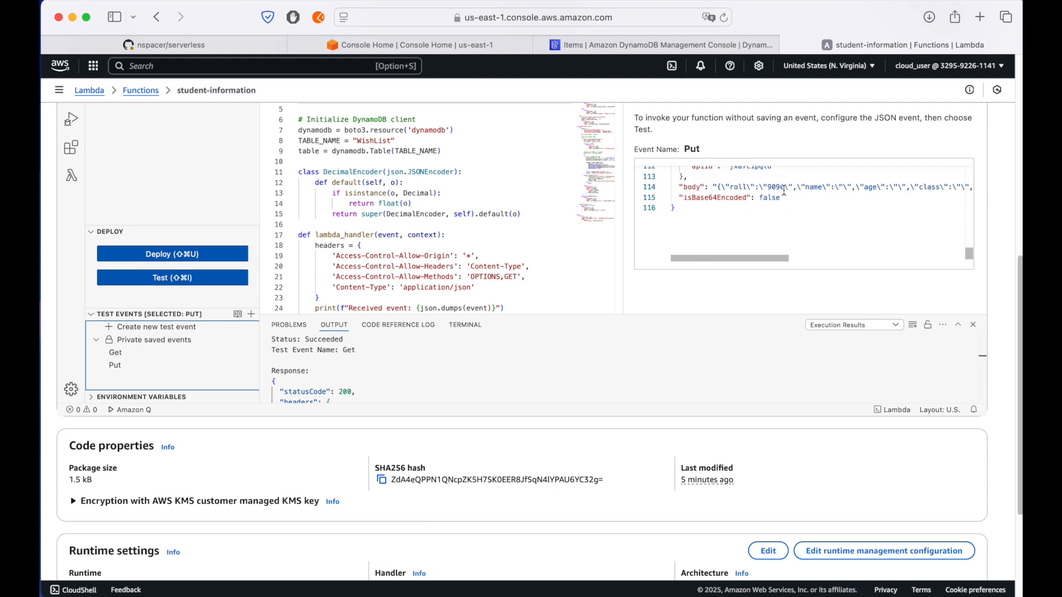
double_click(778, 188)
click(785, 188)
key(BackSpace)
text(1)
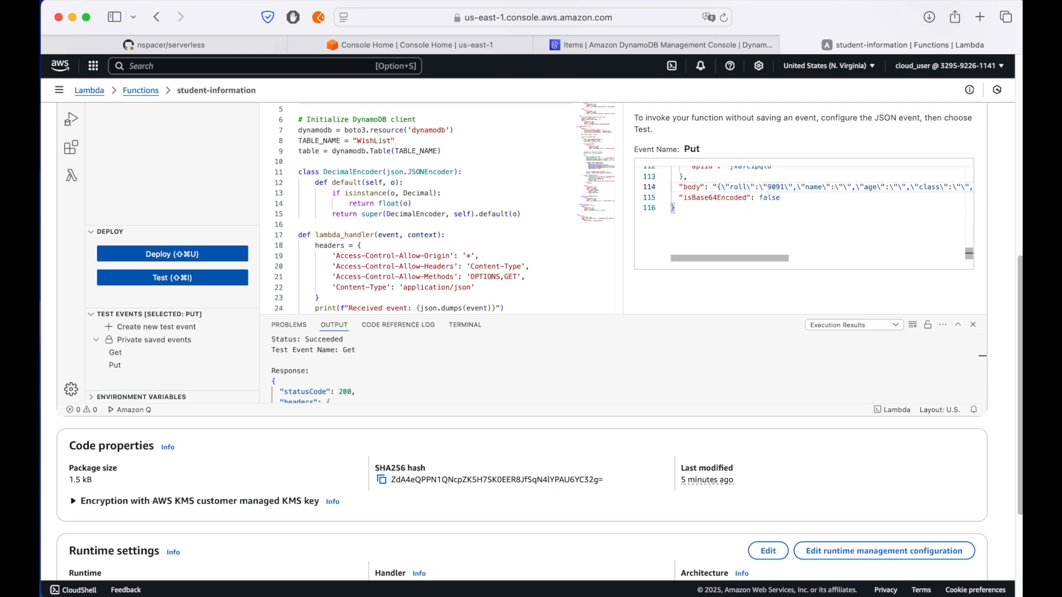
Step: Save the edited Put test event and dismiss the notification
scroll(897, 152, up, 5)
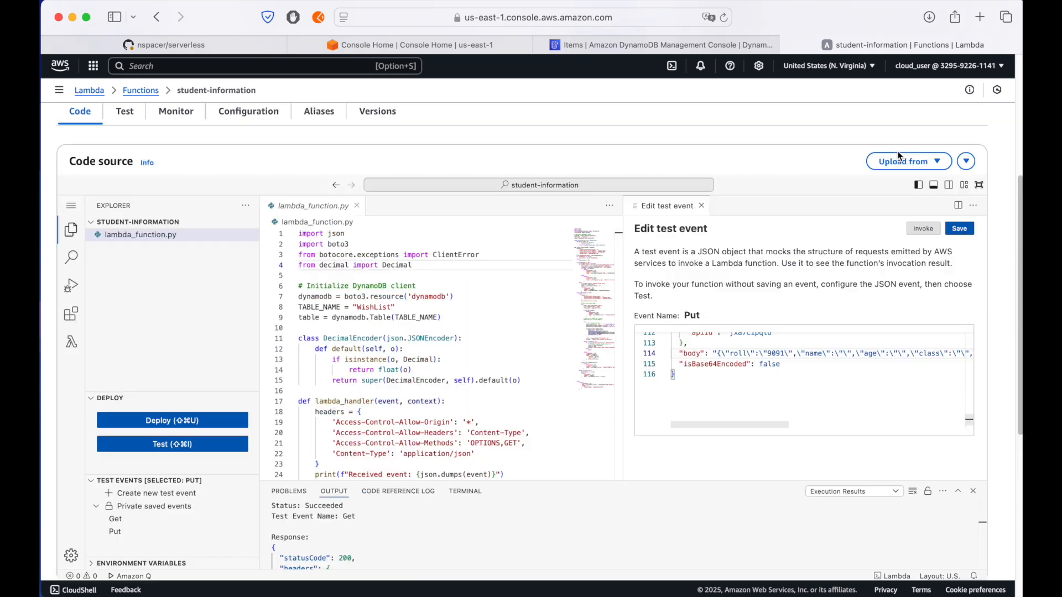
click(961, 316)
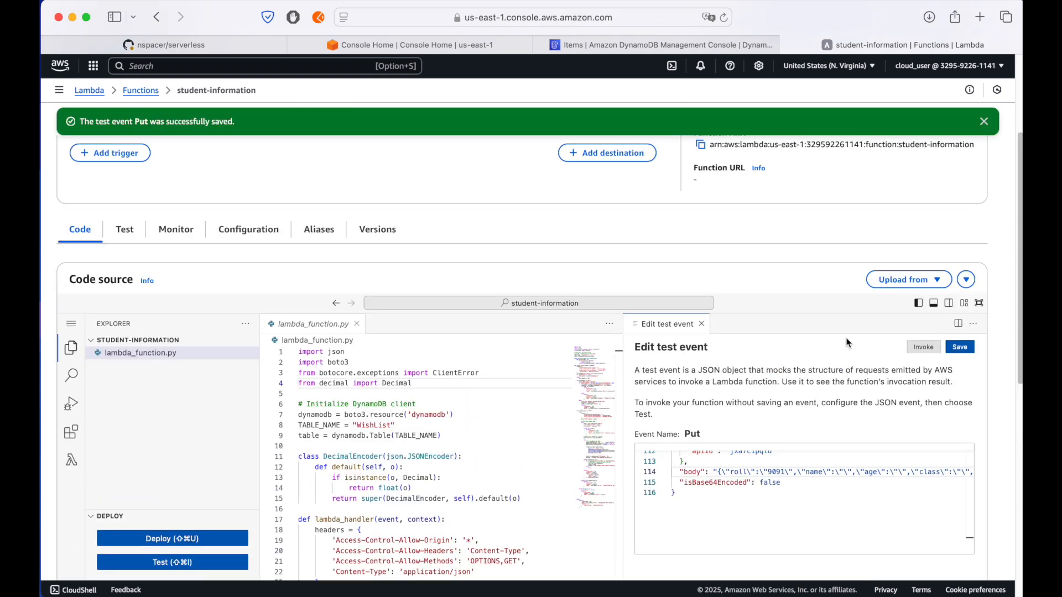
click(987, 125)
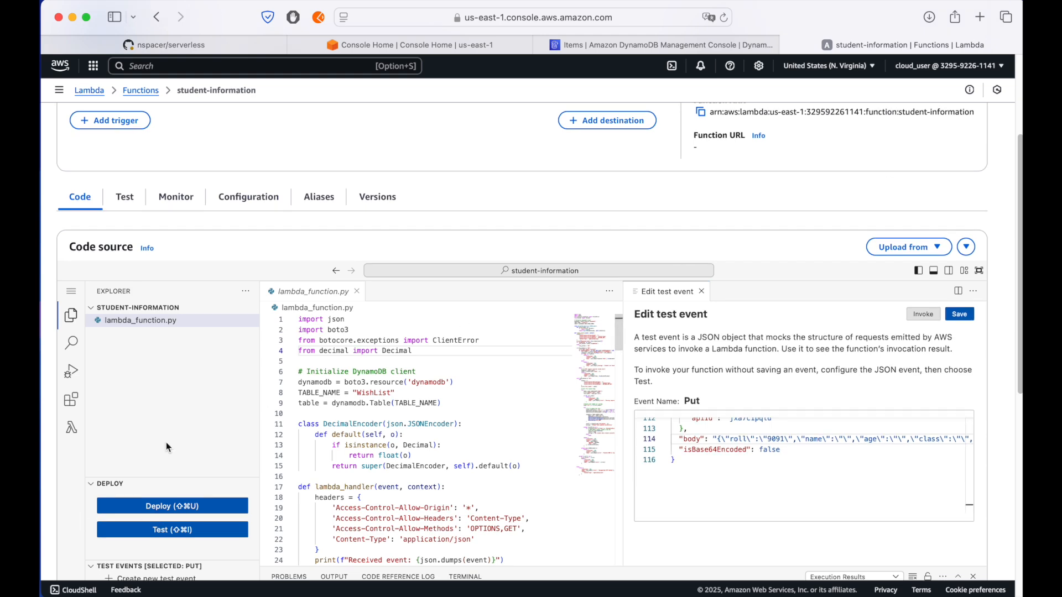
Step: Run the function with the updated Put event and check the roll value in the response body
scroll(166, 443, down, 5)
click(234, 378)
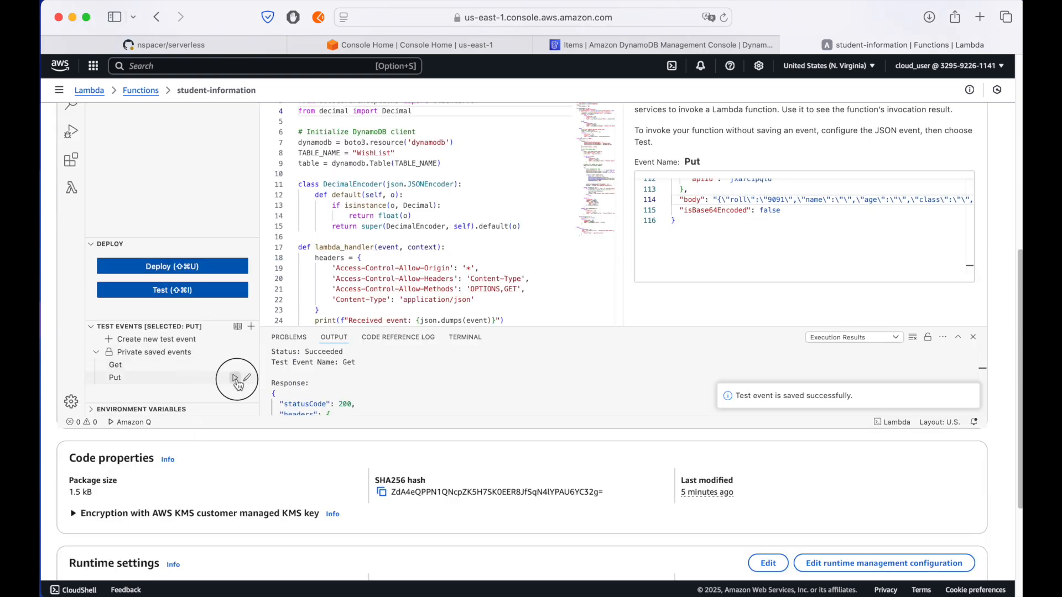
drag(582, 330, 572, 217)
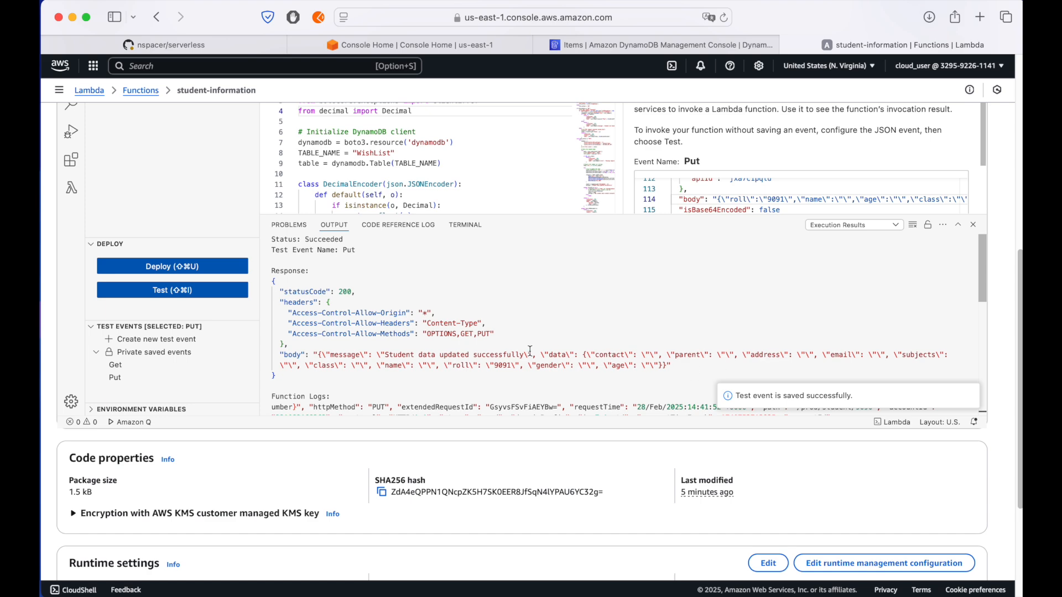
double_click(503, 366)
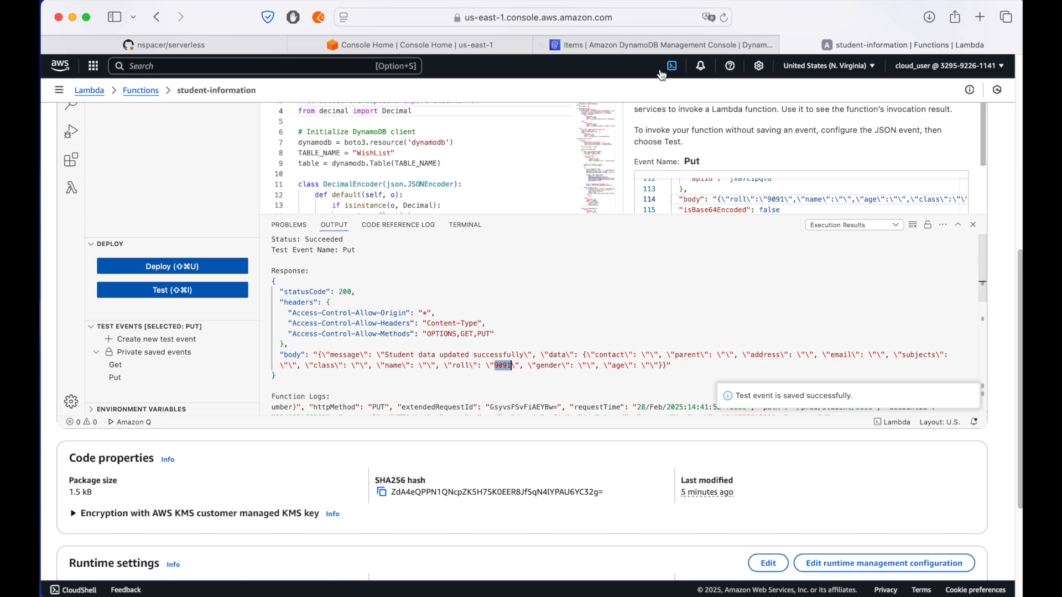
Step: Refresh the WishList table's items in DynamoDB to check for the new roll entry, and return to the student-information function
click(664, 46)
click(853, 413)
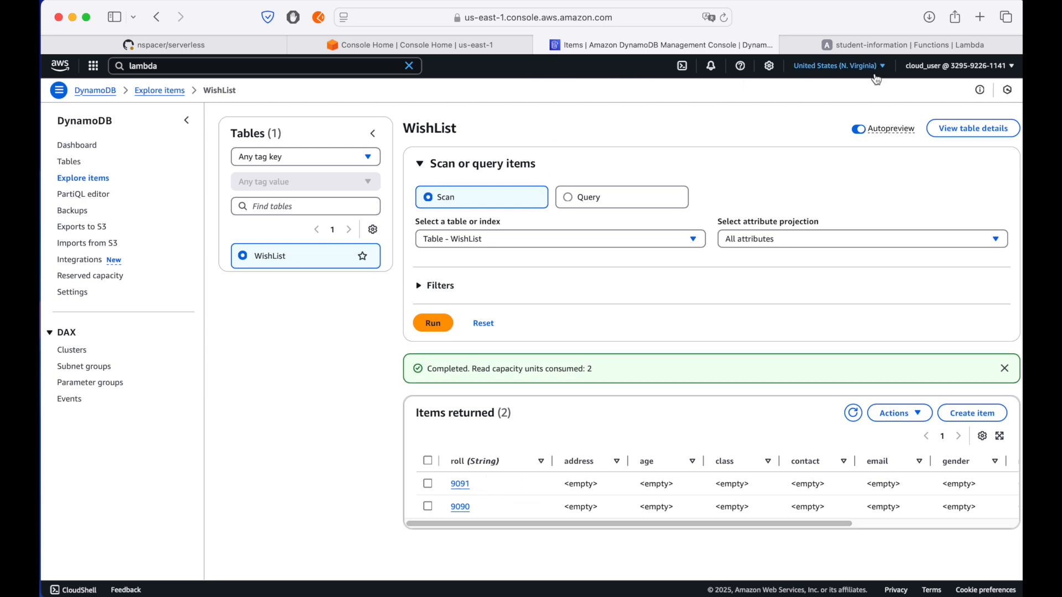
click(885, 45)
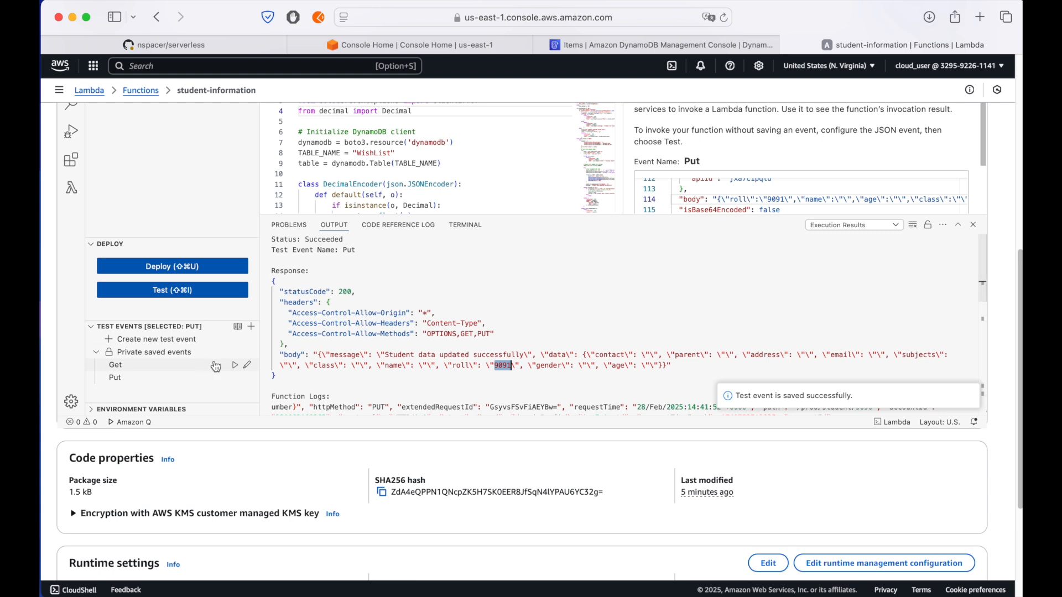
Step: Run the function with the saved Get event again and compare the roll values of the records in the response body
click(234, 366)
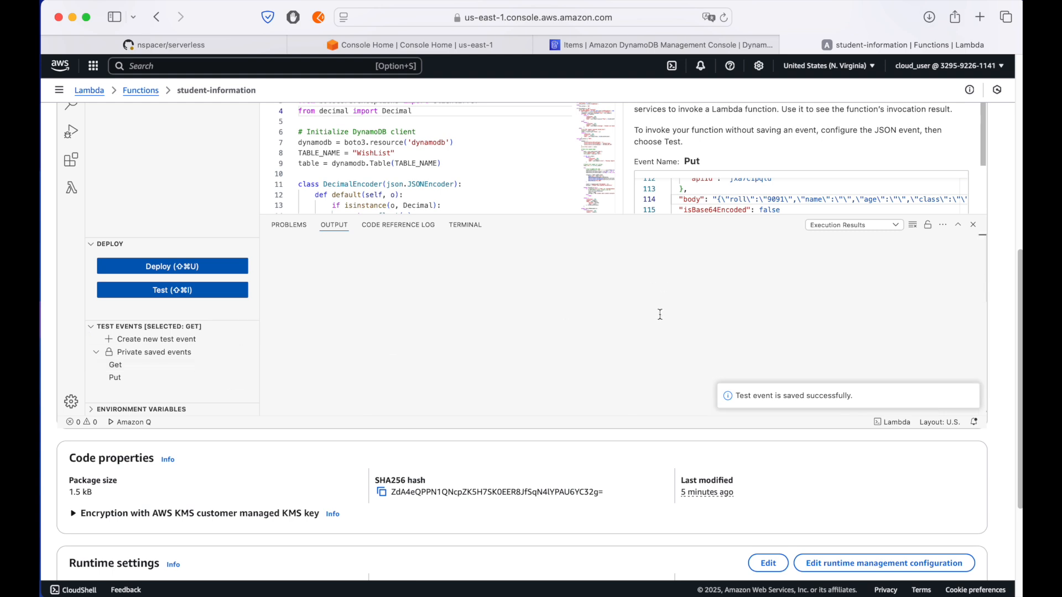
scroll(580, 320, down, 2)
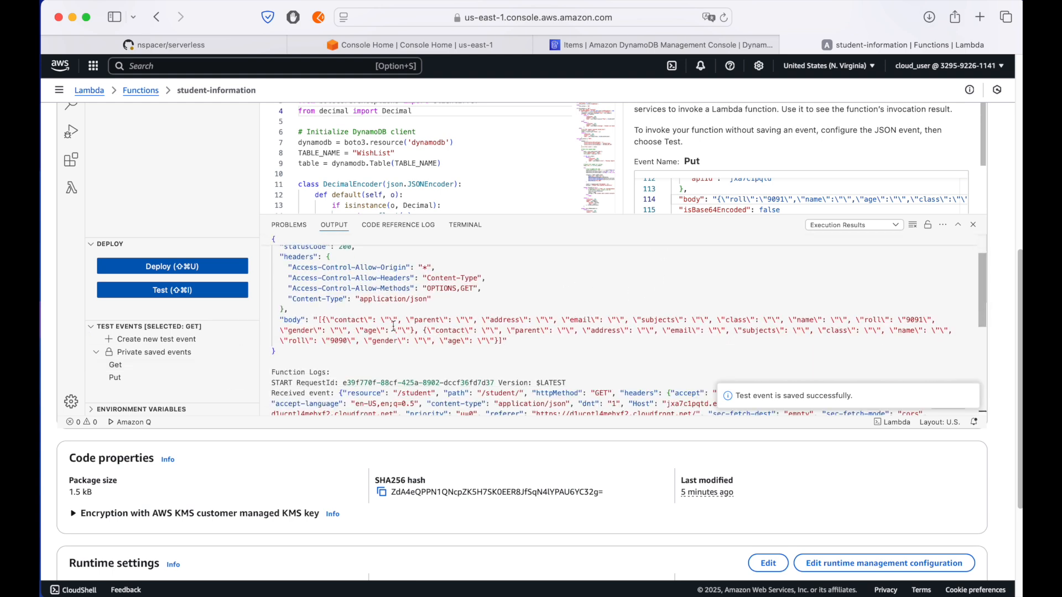
drag(339, 341, 310, 341)
drag(923, 320, 885, 320)
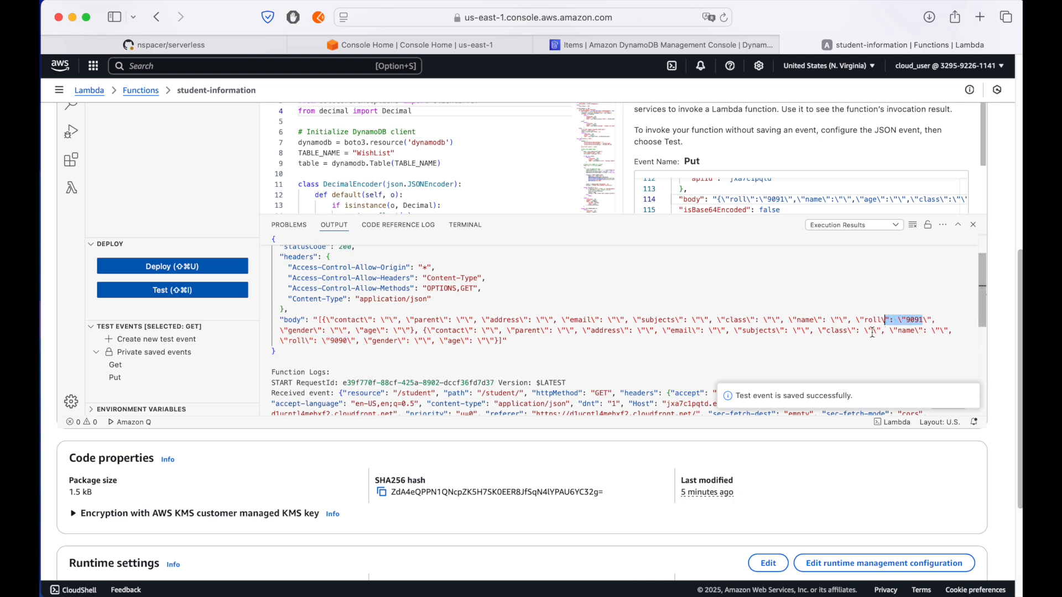